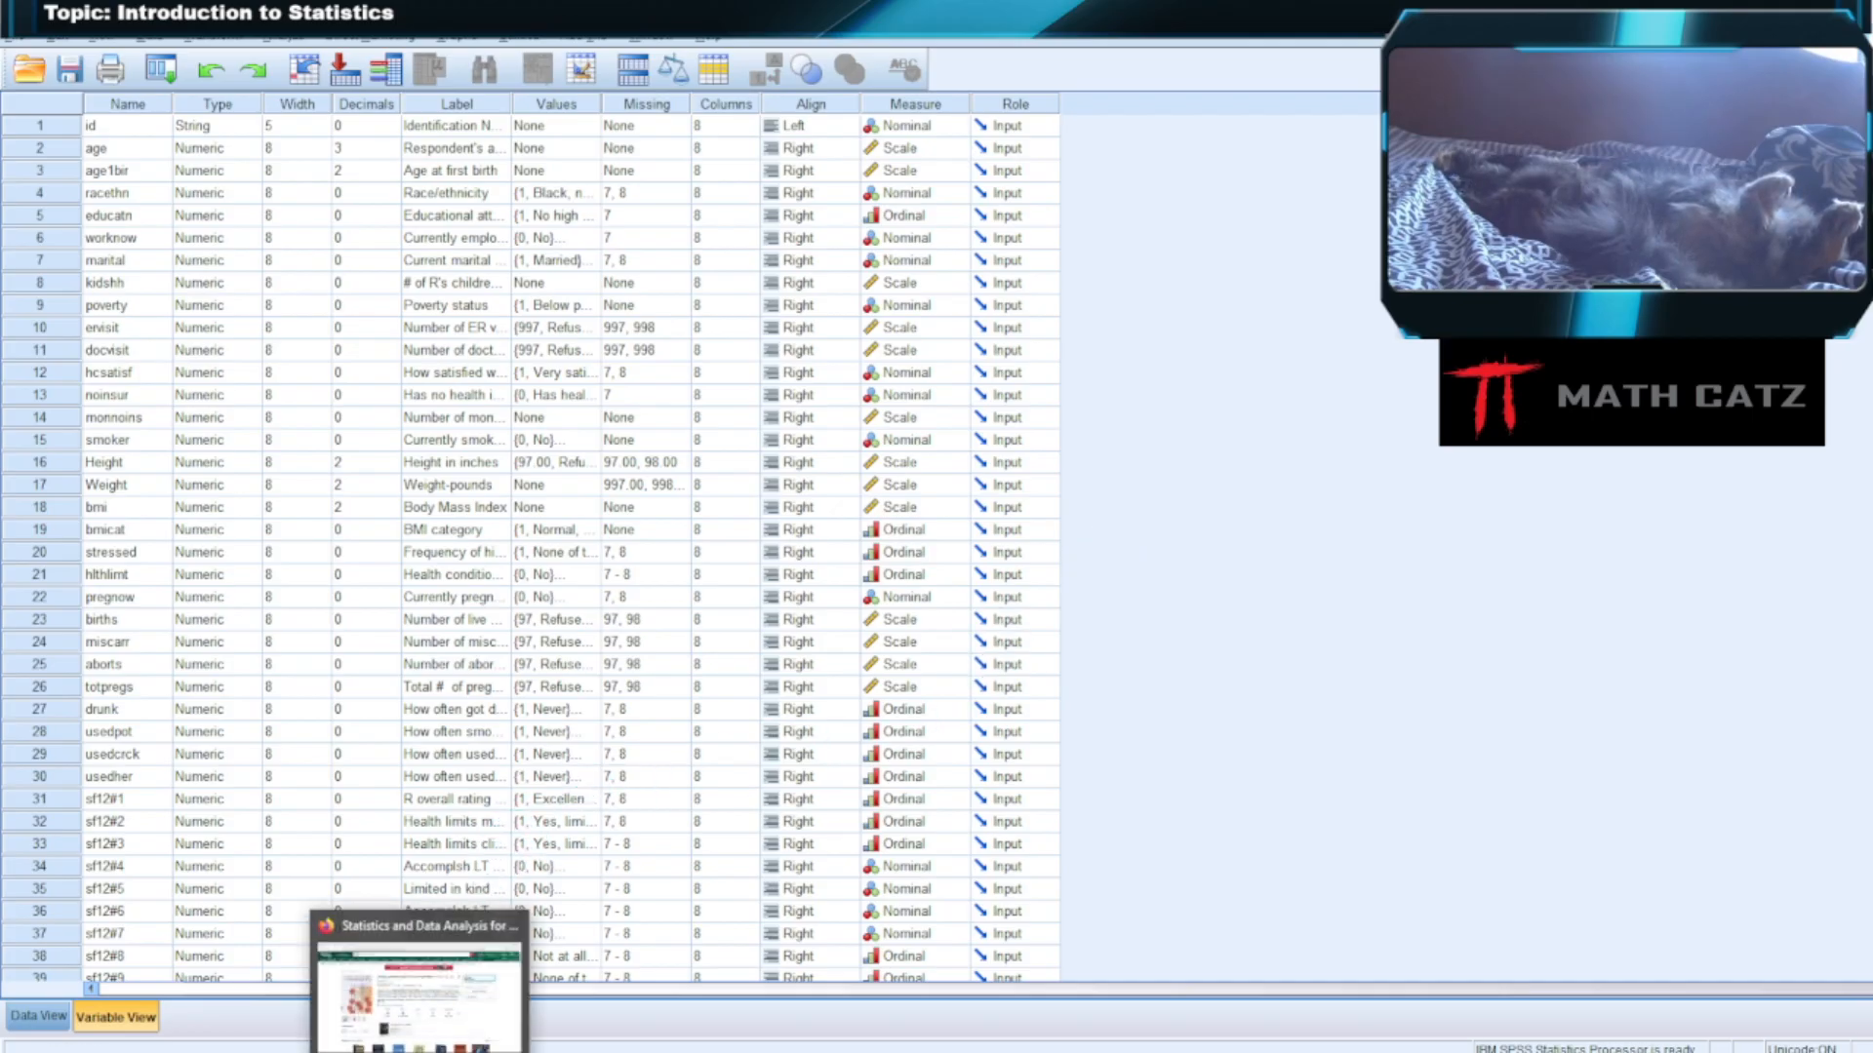
Switch to the browser to view the Statistics and Data Analysis for Nursing Research book page, and return to SPSS.
left_click(395, 1030)
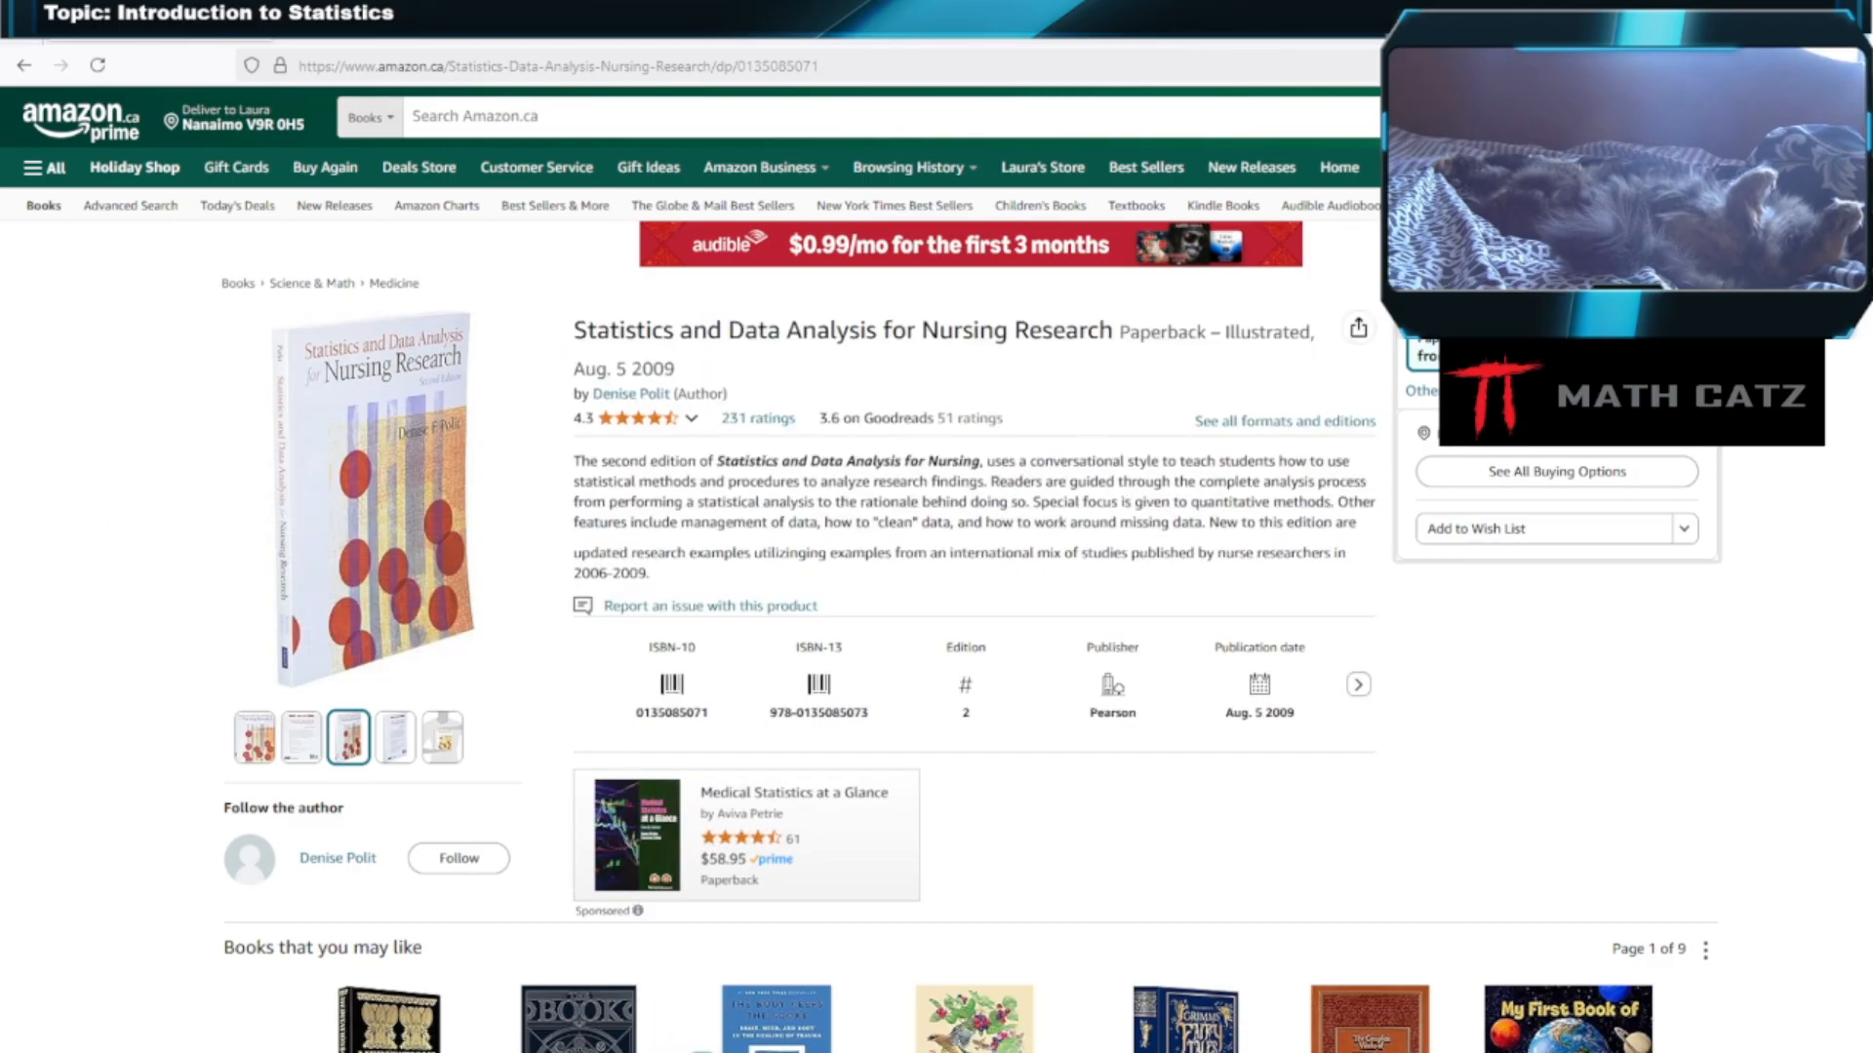
left_click(415, 1052)
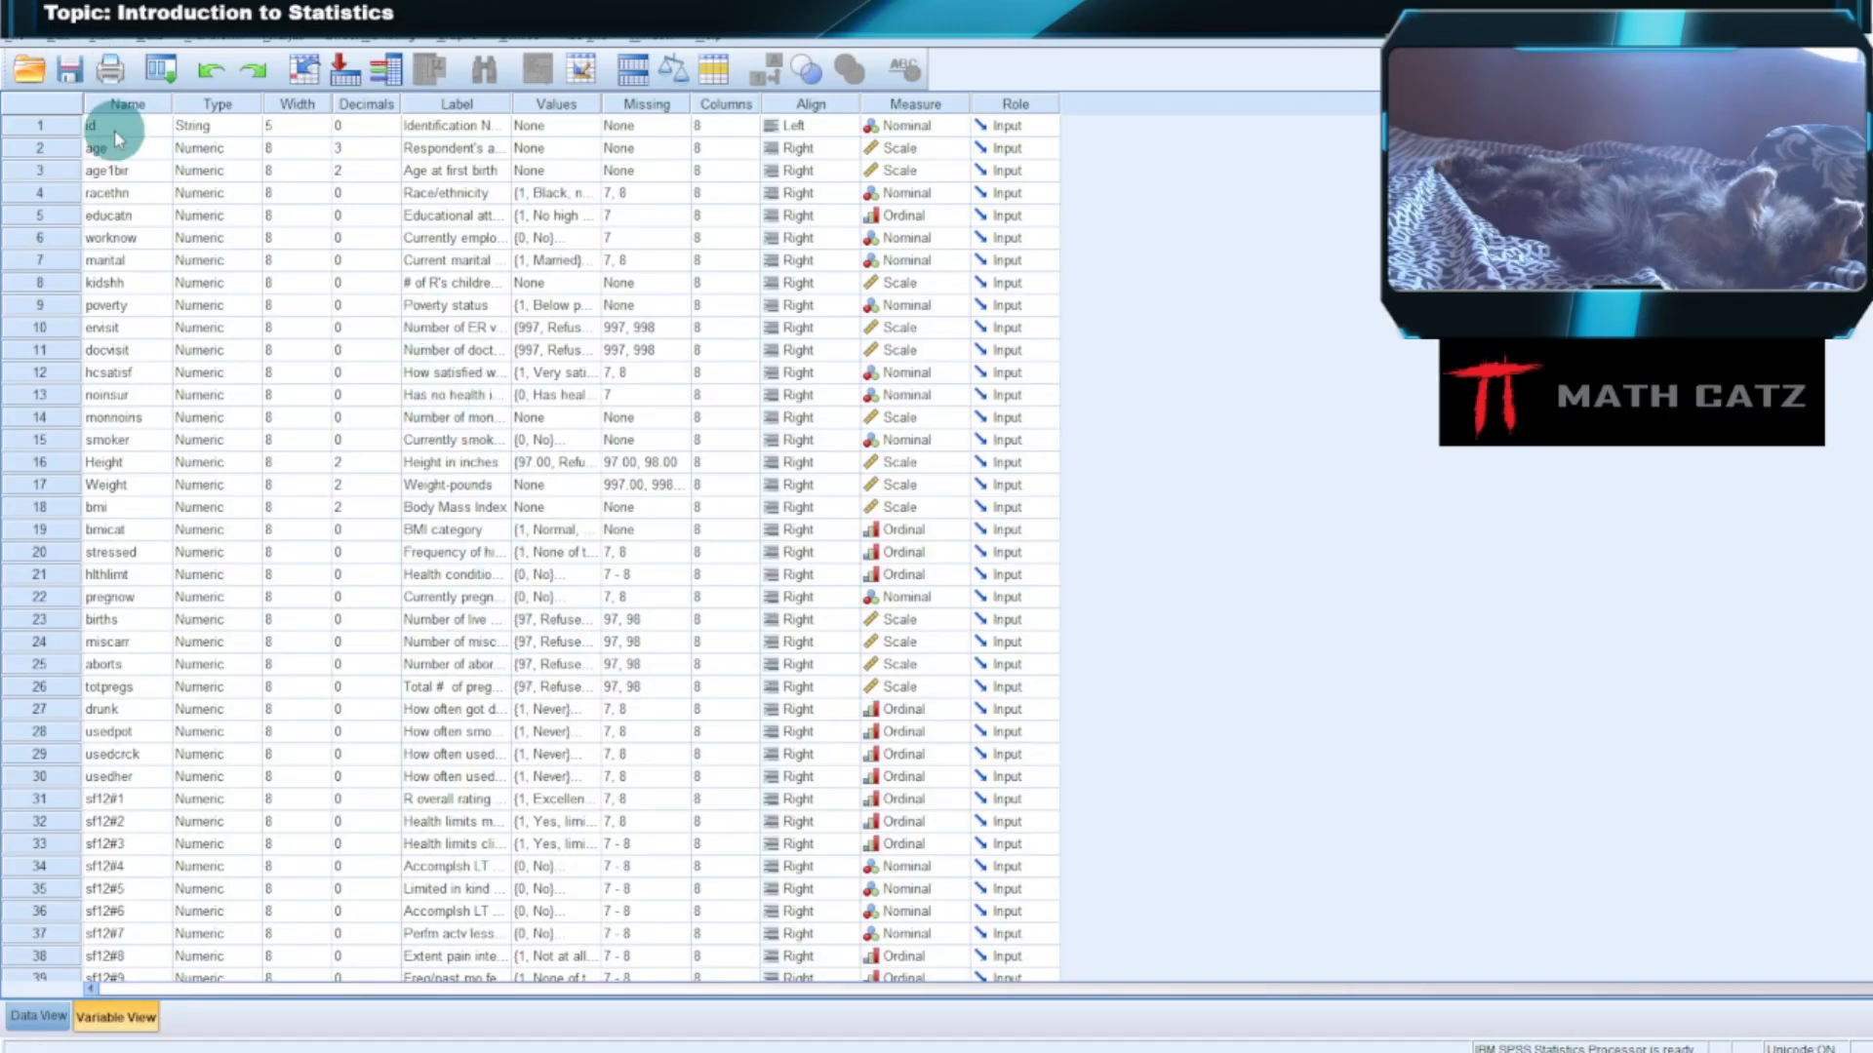
left_click(29, 69)
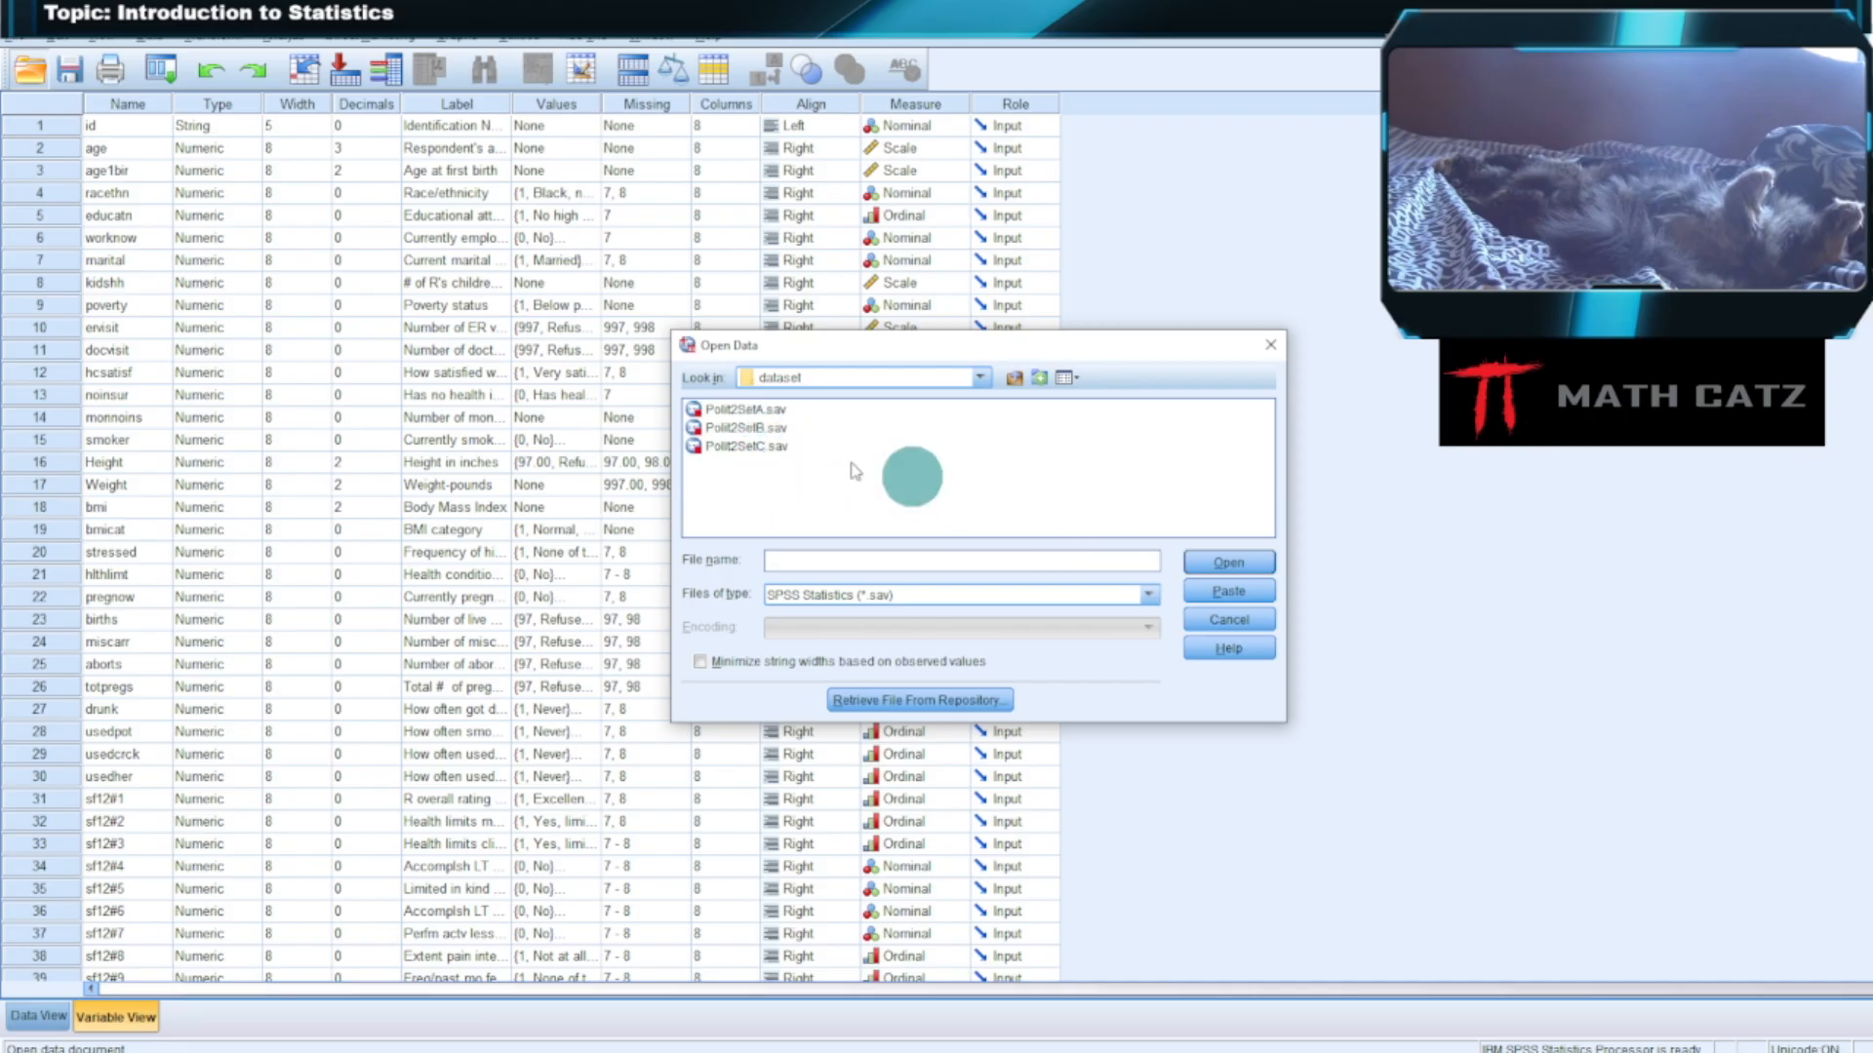
left_click(765, 429)
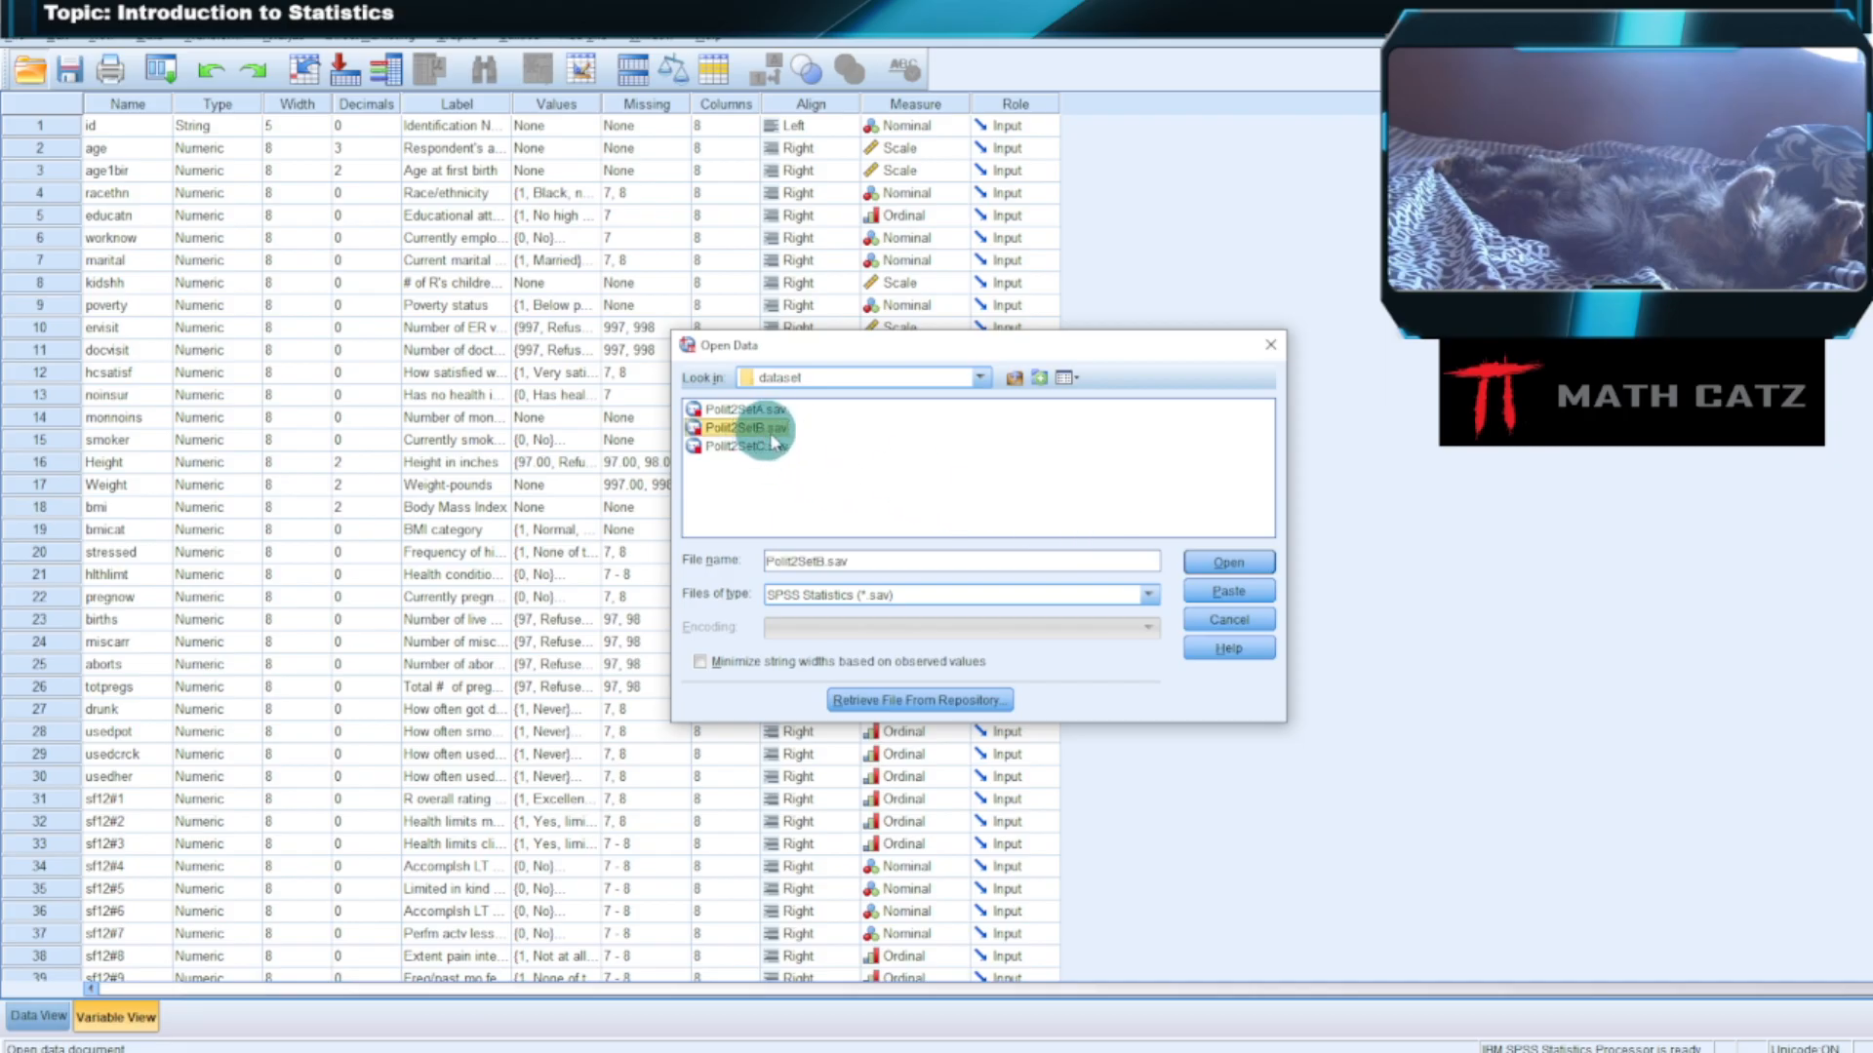
left_click(1224, 619)
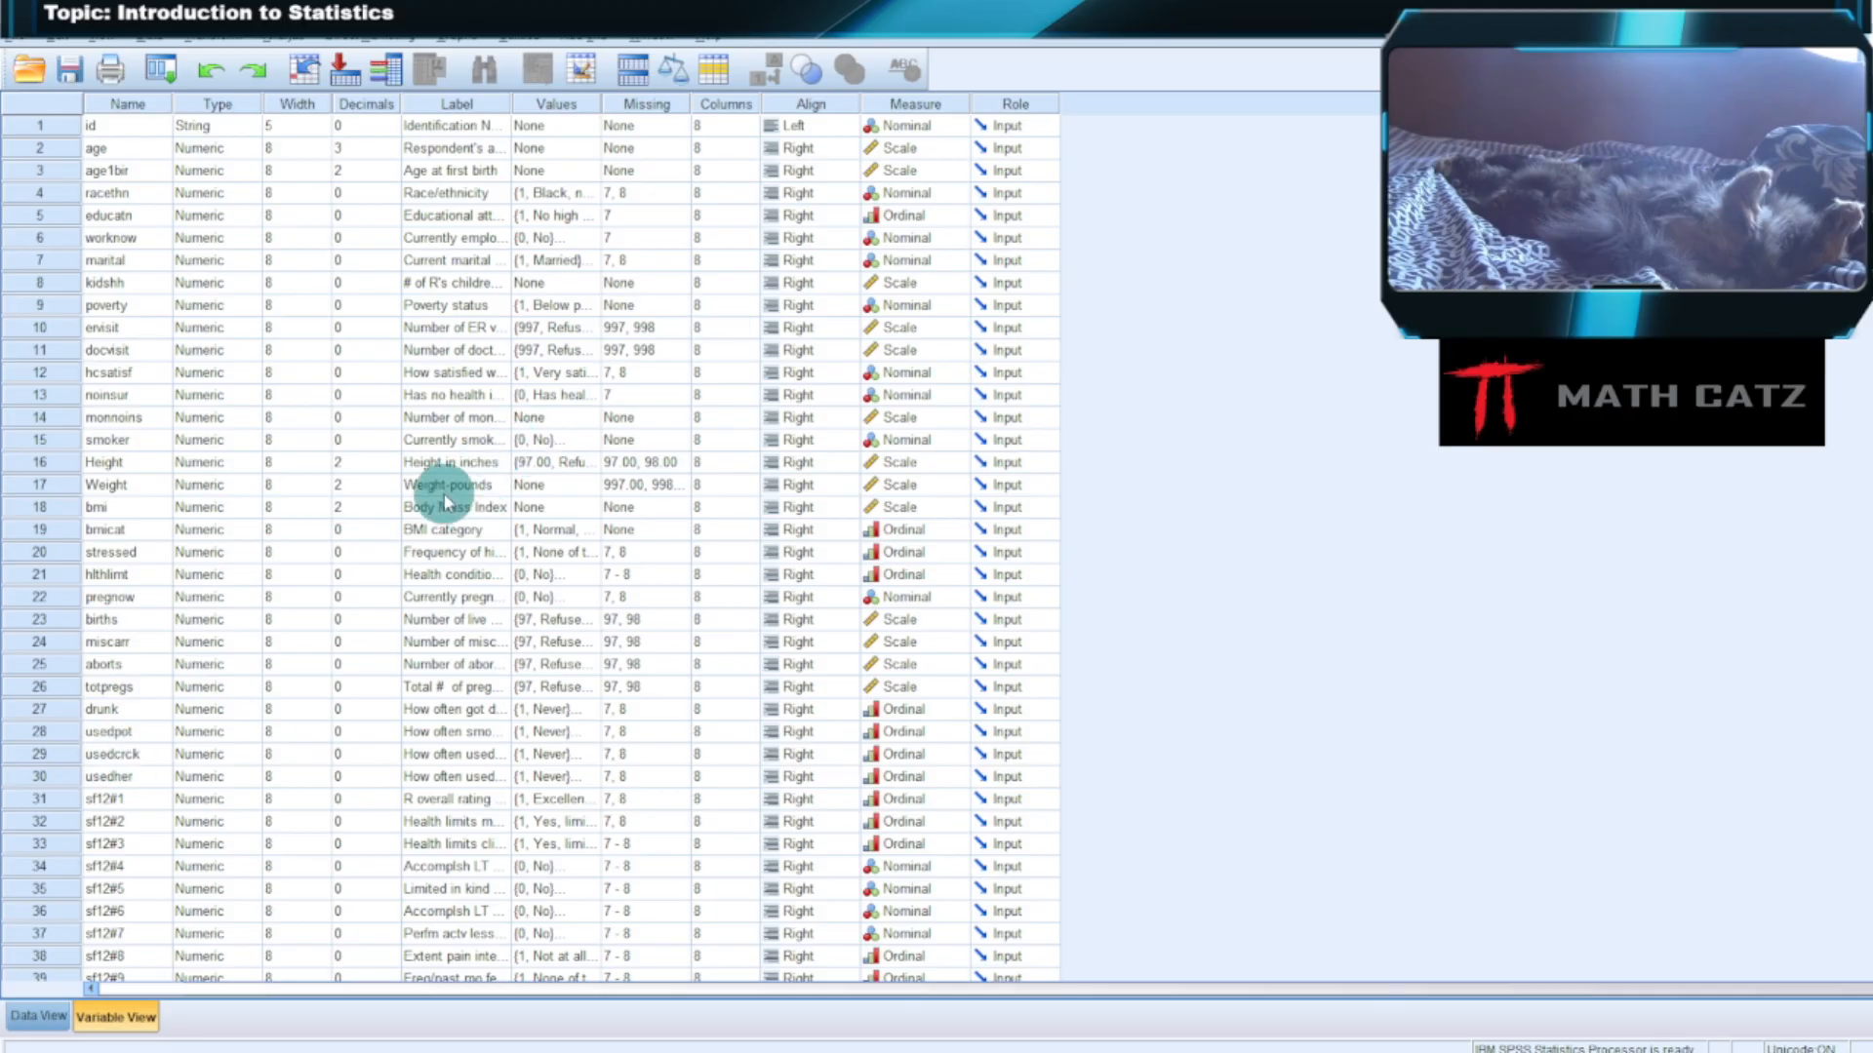
Look over the docvisit, bmi, sf12phys and sf12ment variables in the variable list.
left_click(121, 355)
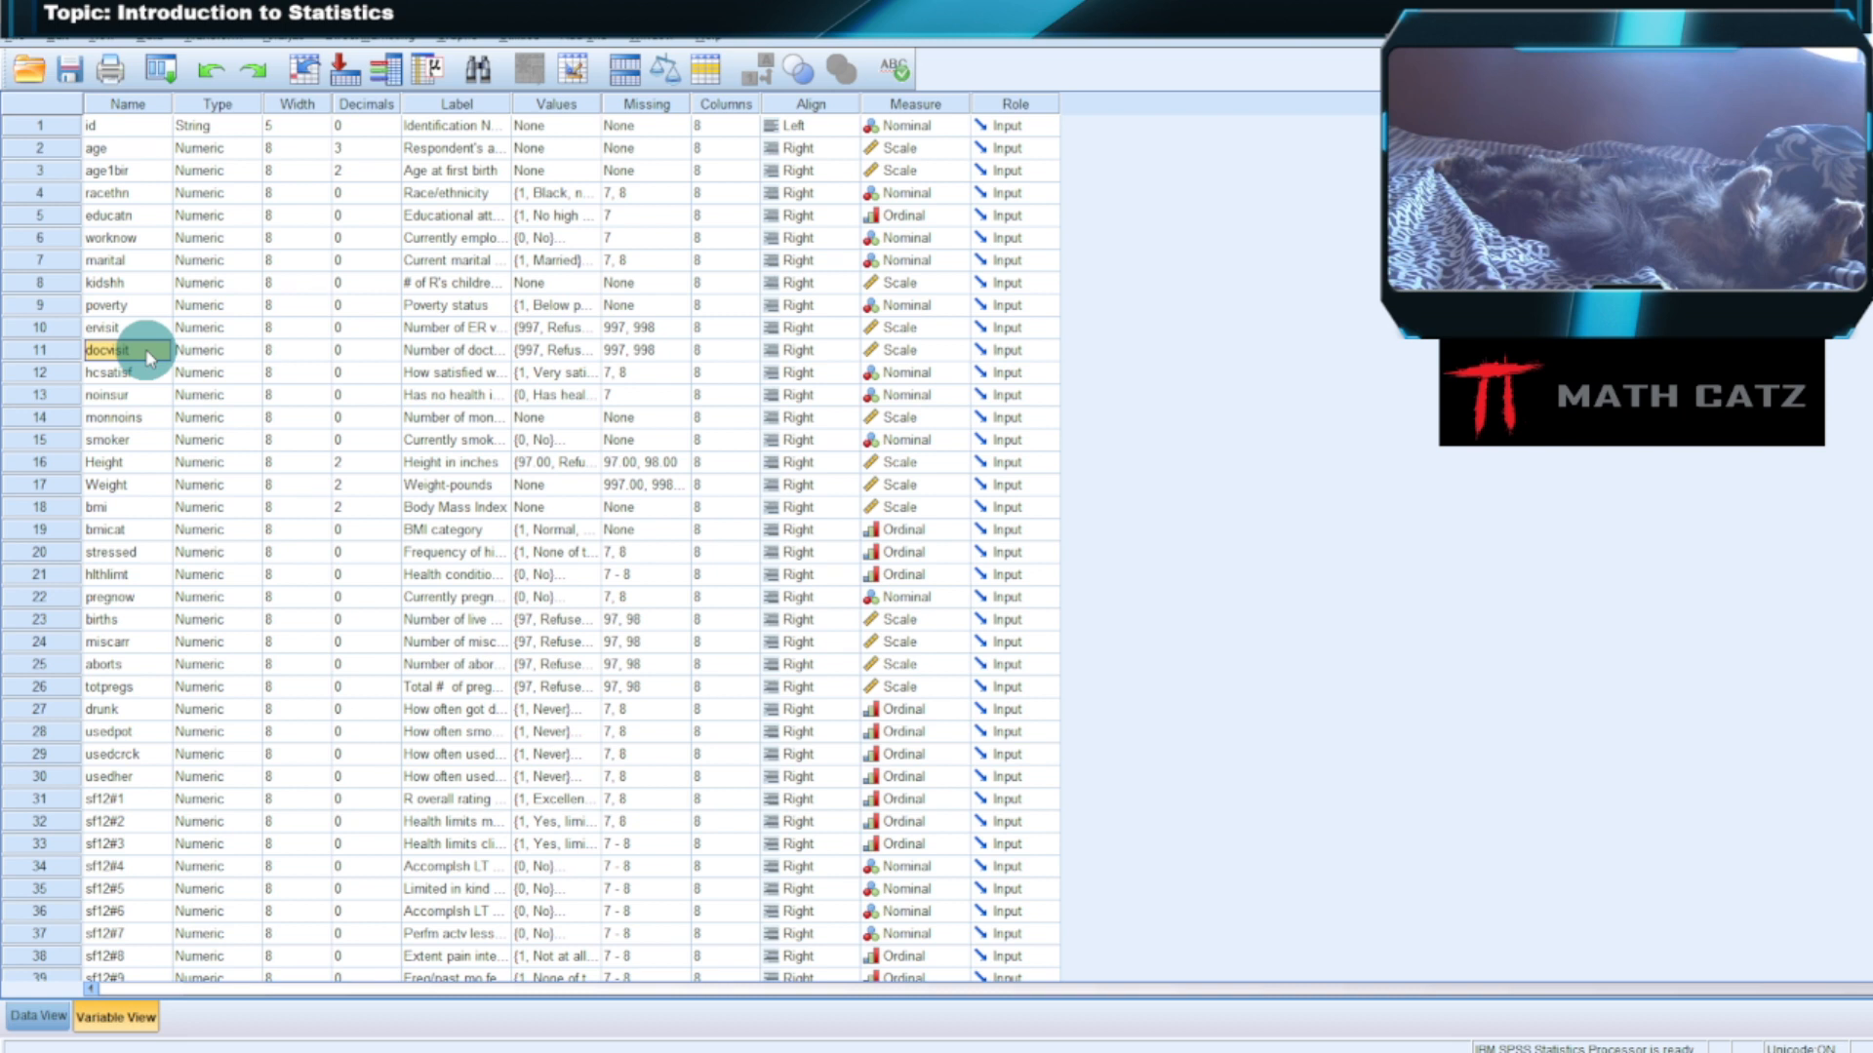
left_click(149, 509)
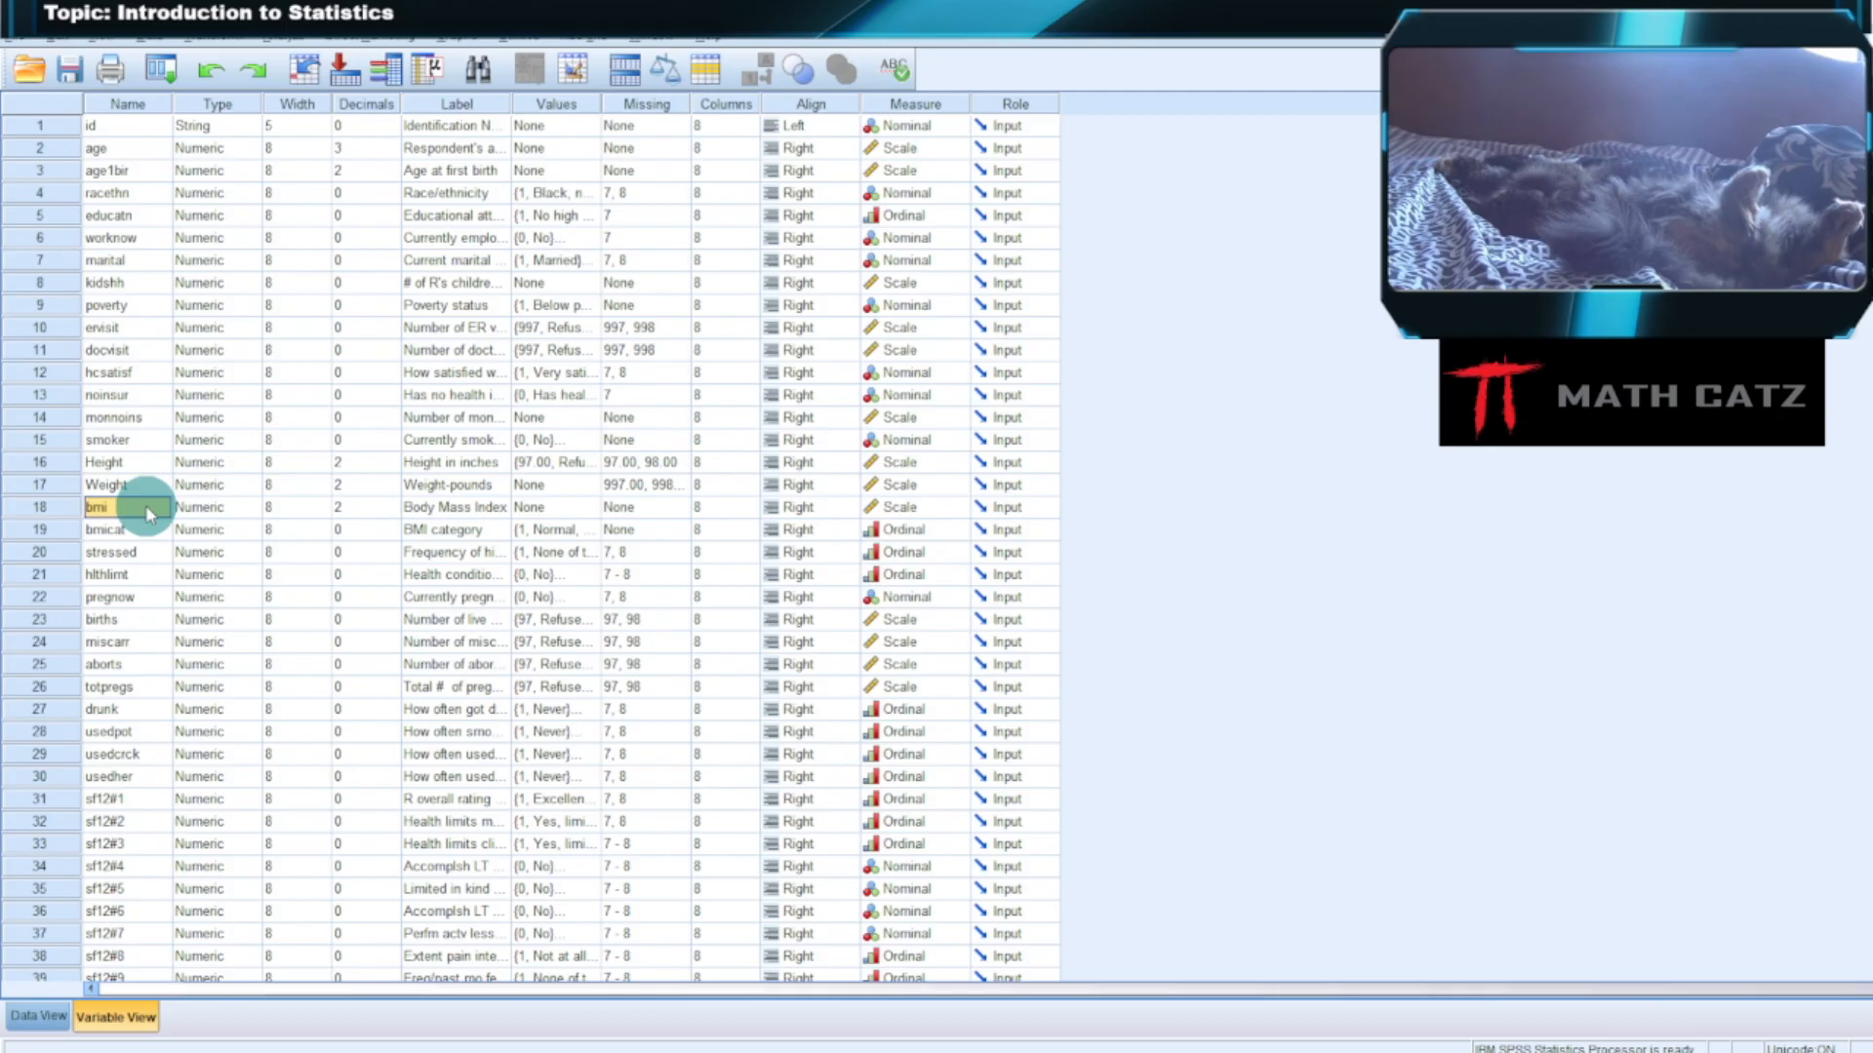
scroll(146, 585, "down", 5)
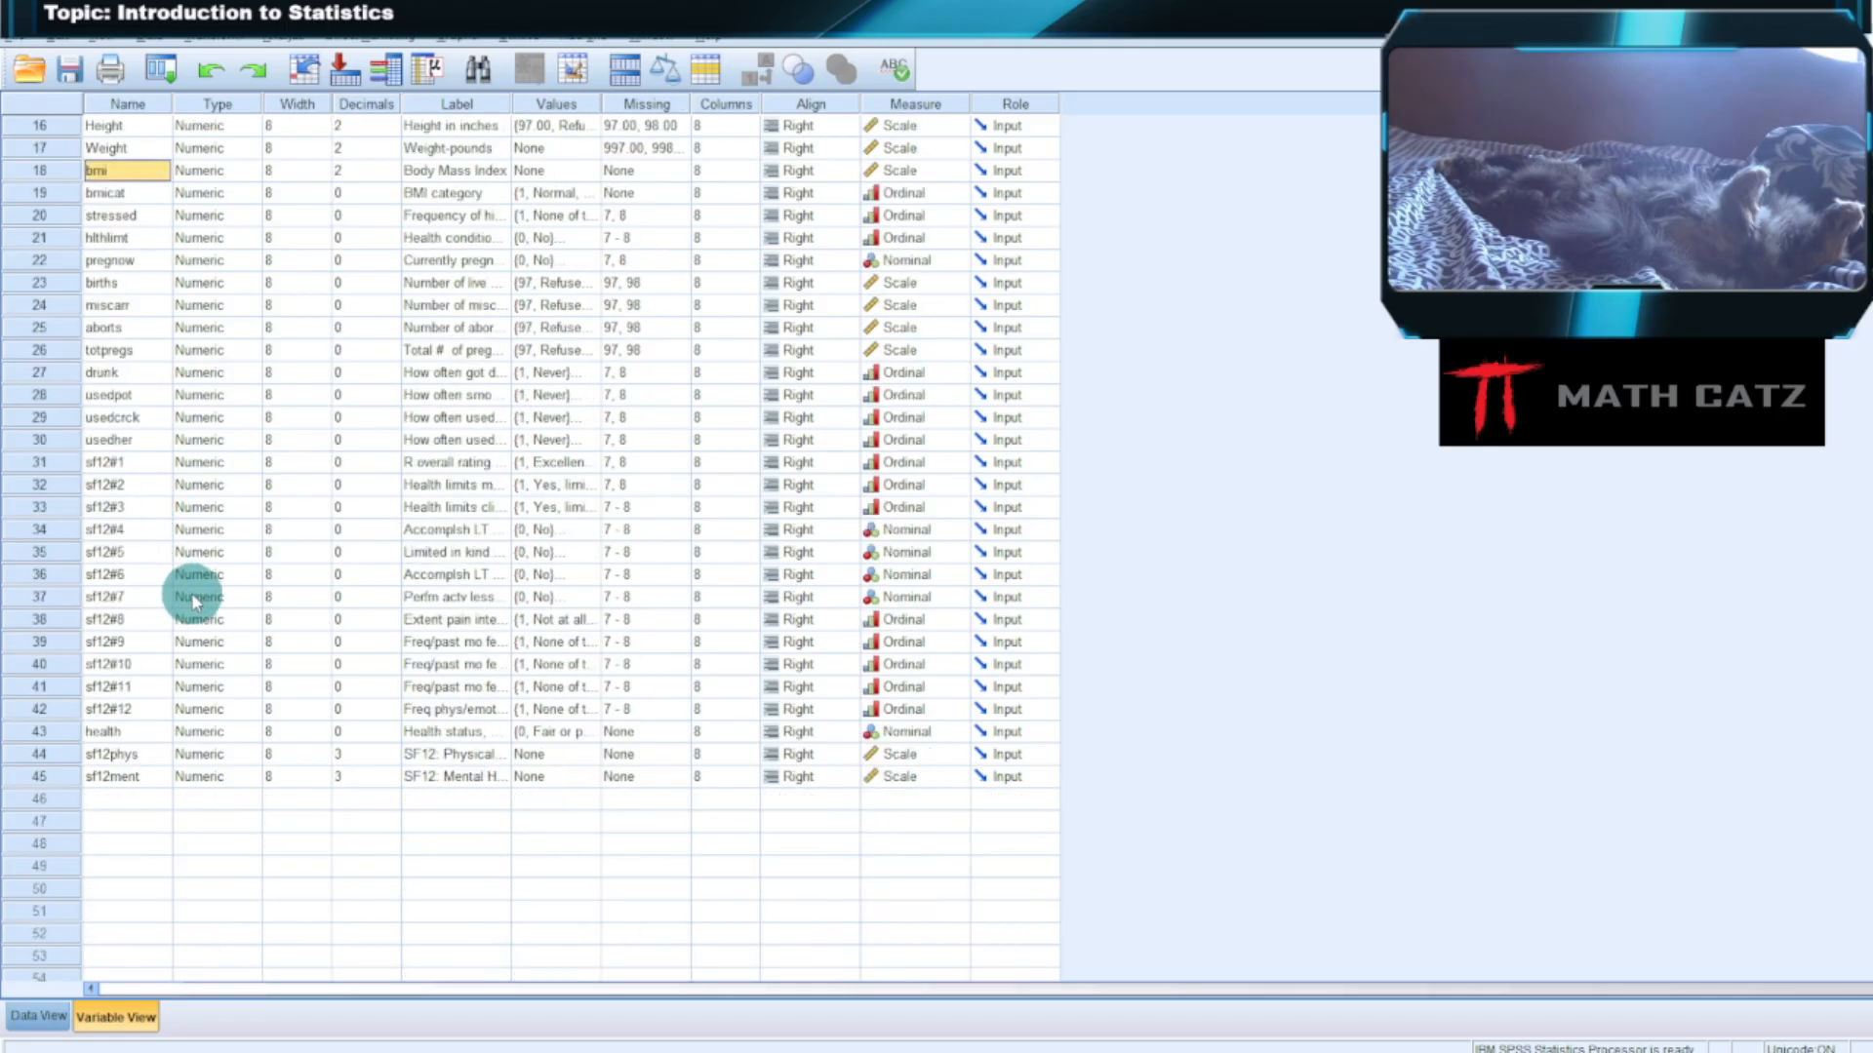
left_click(143, 755)
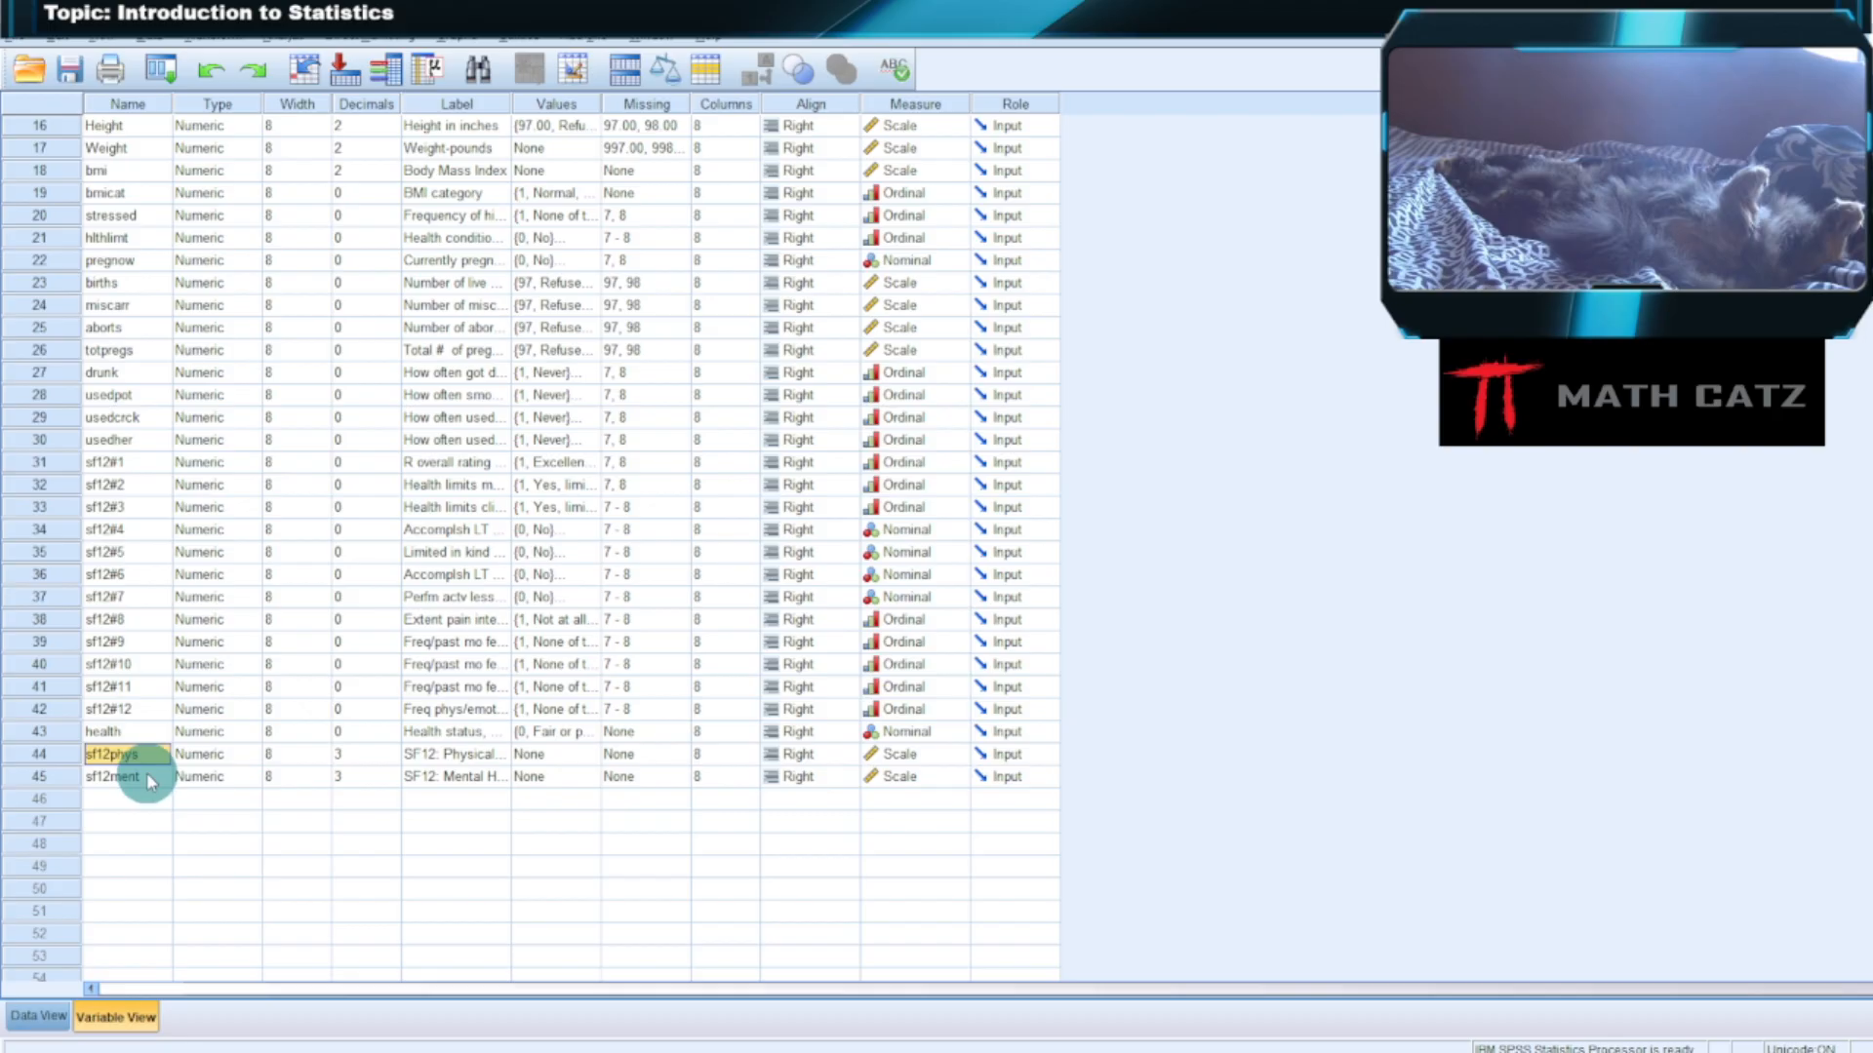
left_click(146, 777)
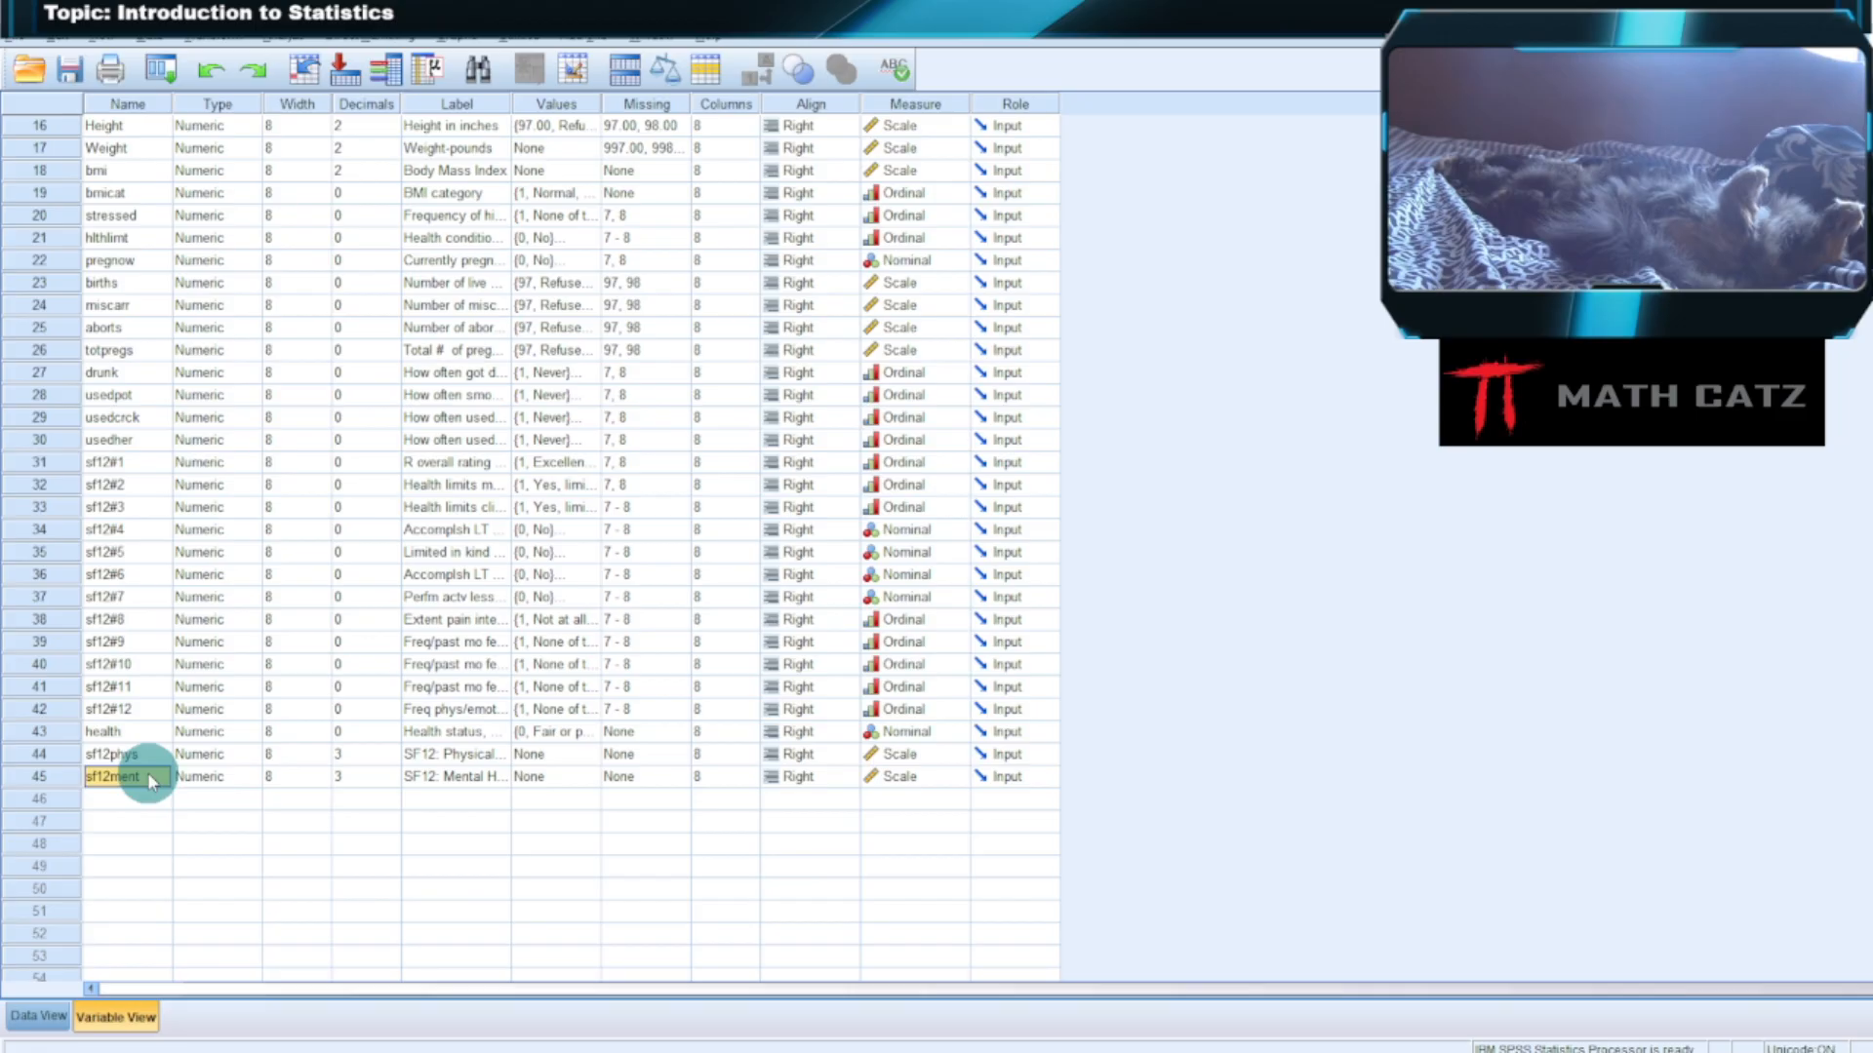
scroll(201, 636, "up", 5)
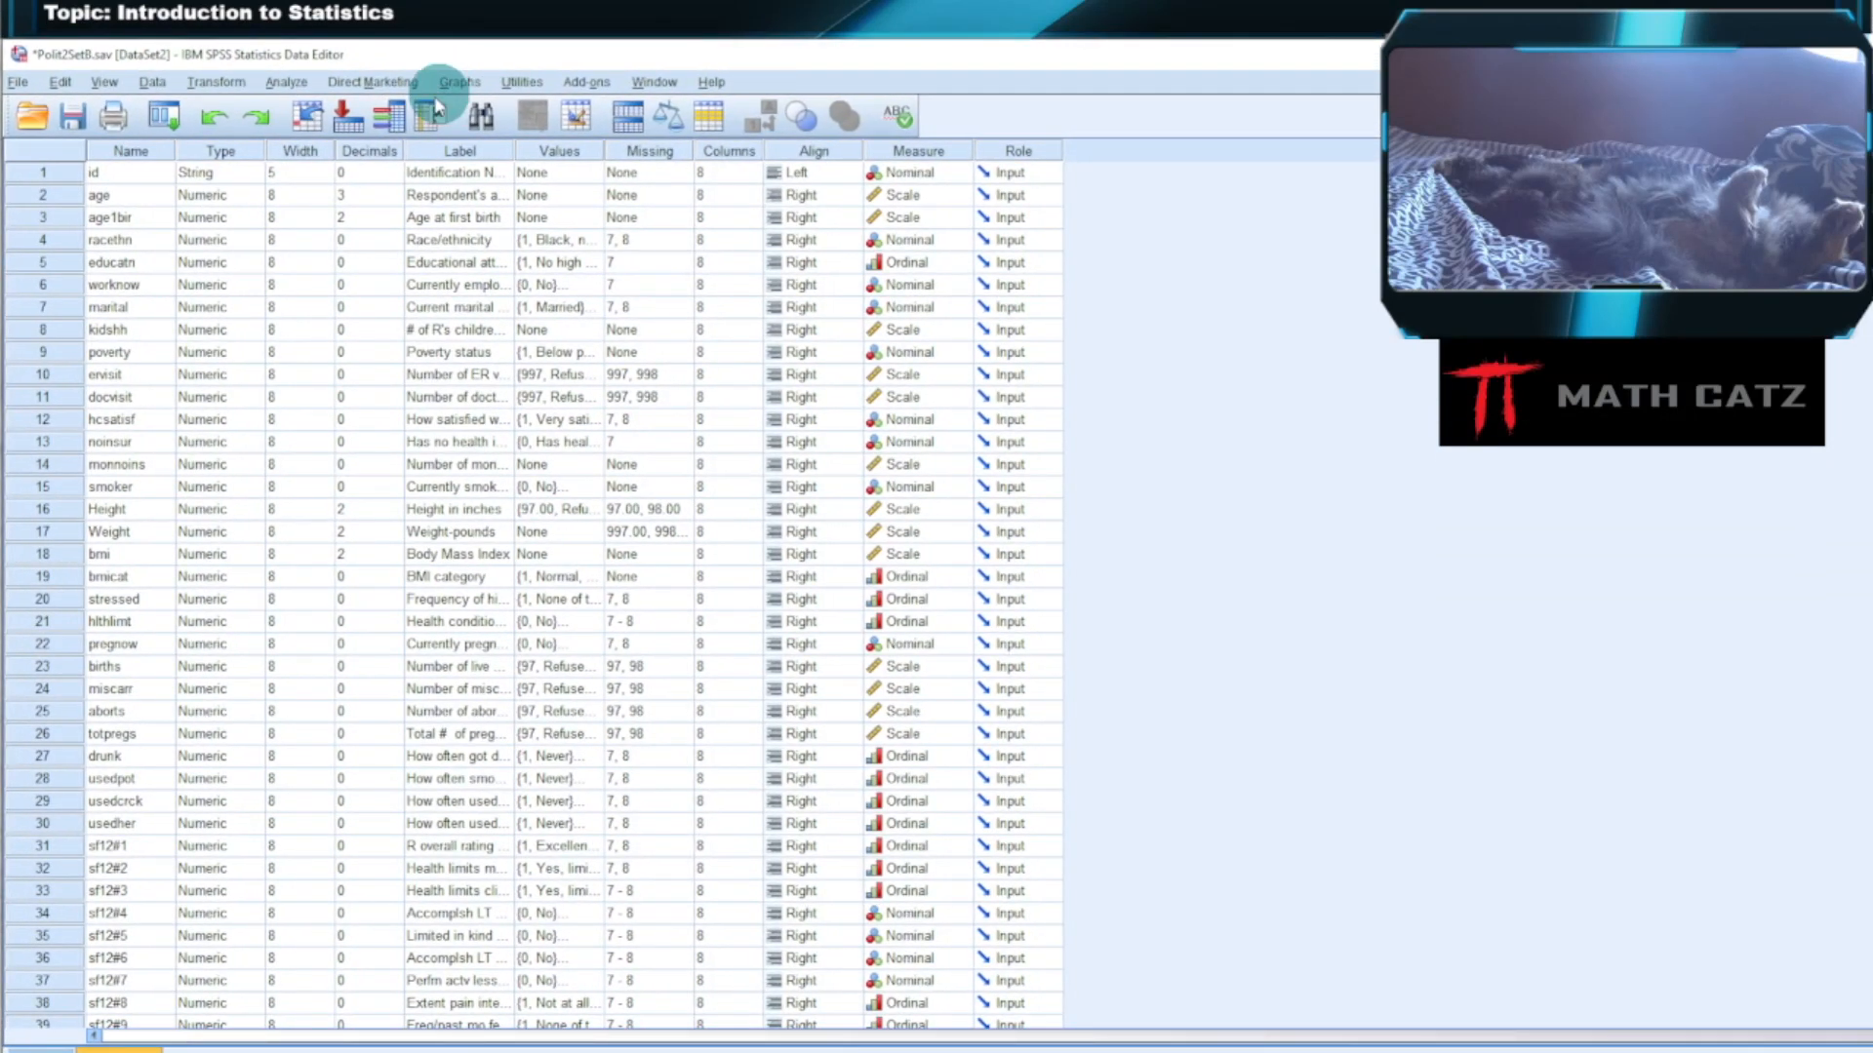
Start a bivariate correlation analysis and enlarge its dialog so the full variable labels fit.
left_click(288, 83)
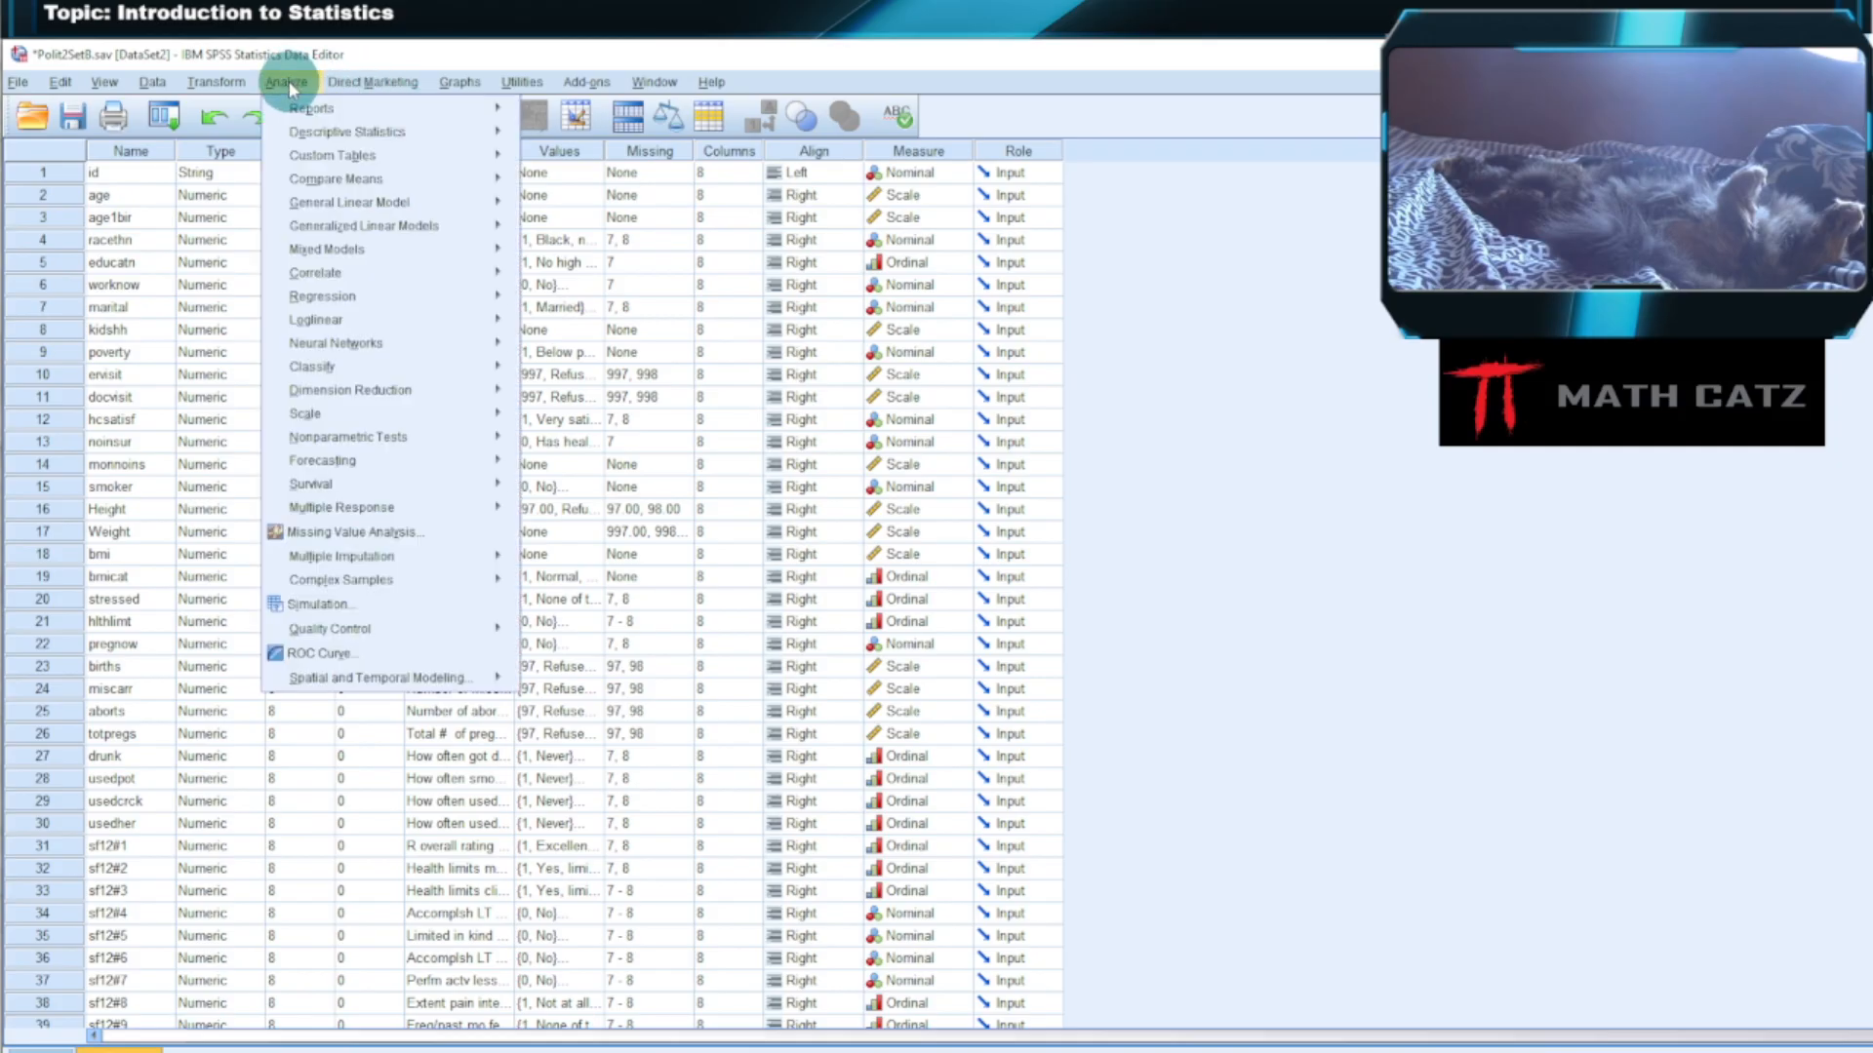
mouse_move(329, 279)
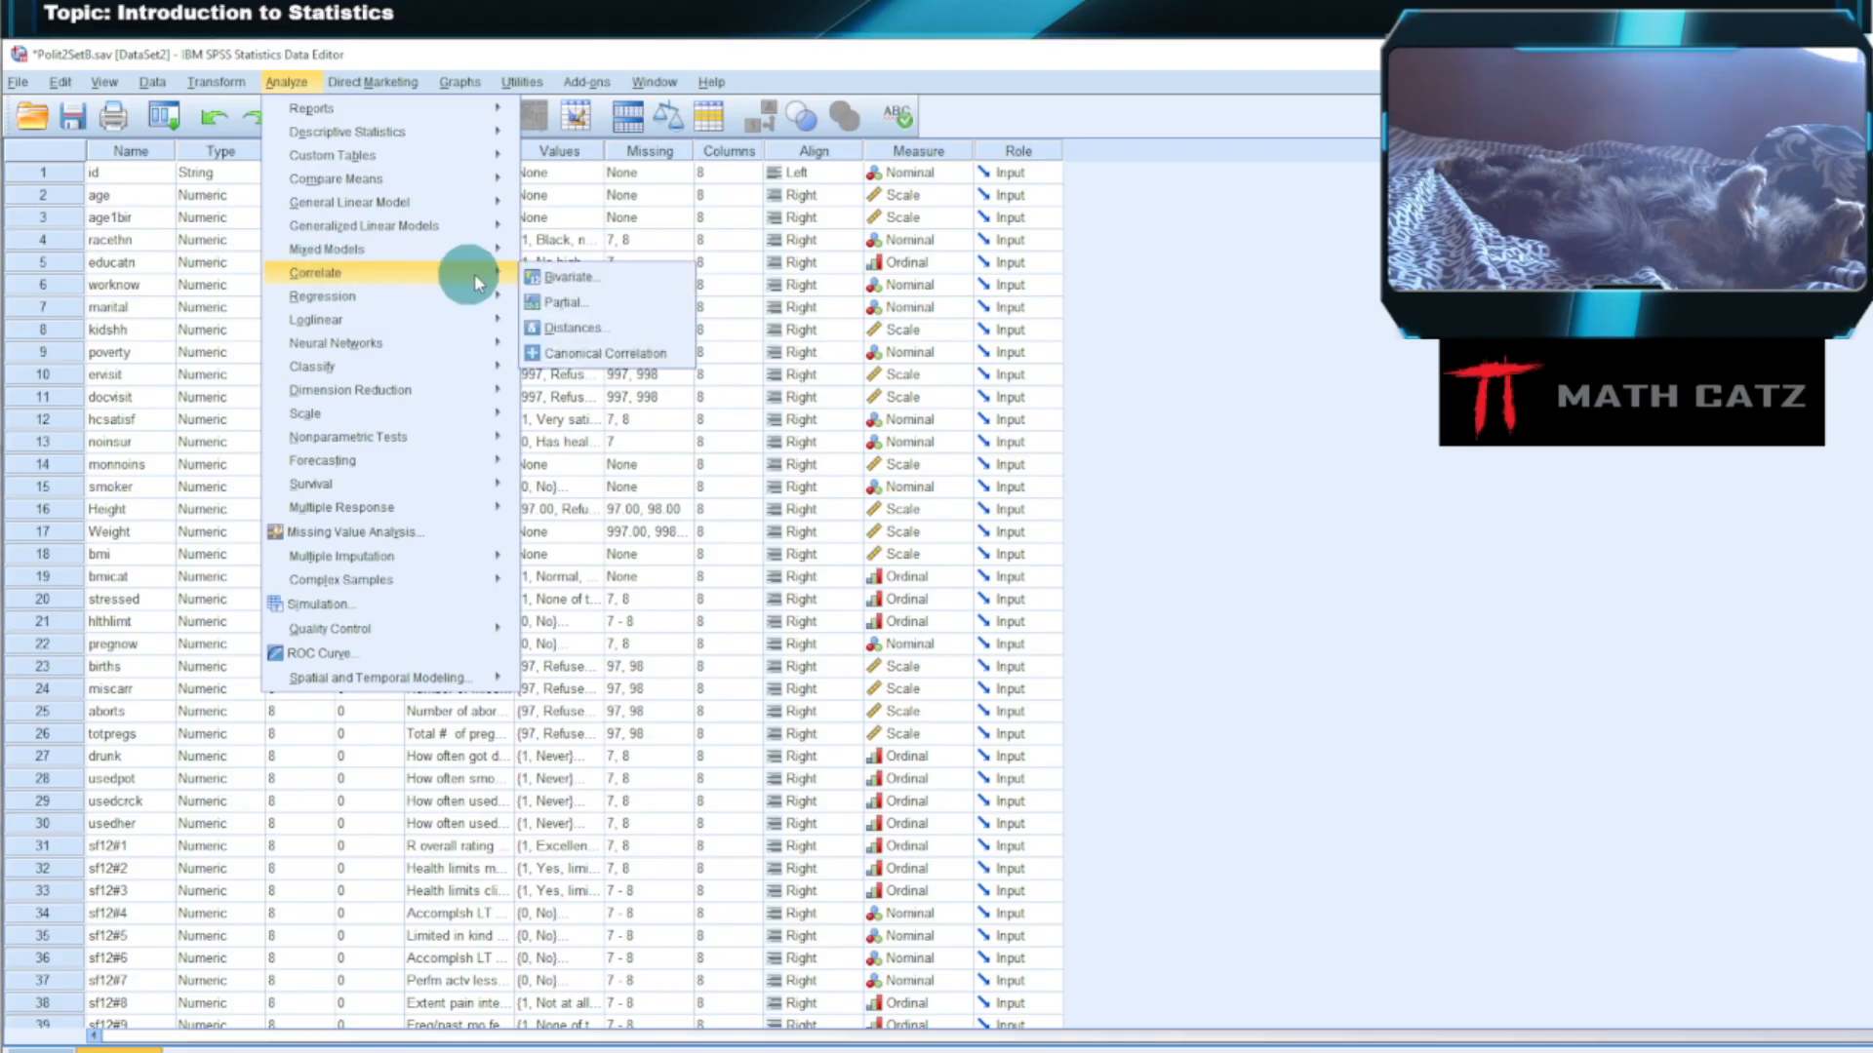
left_click(598, 279)
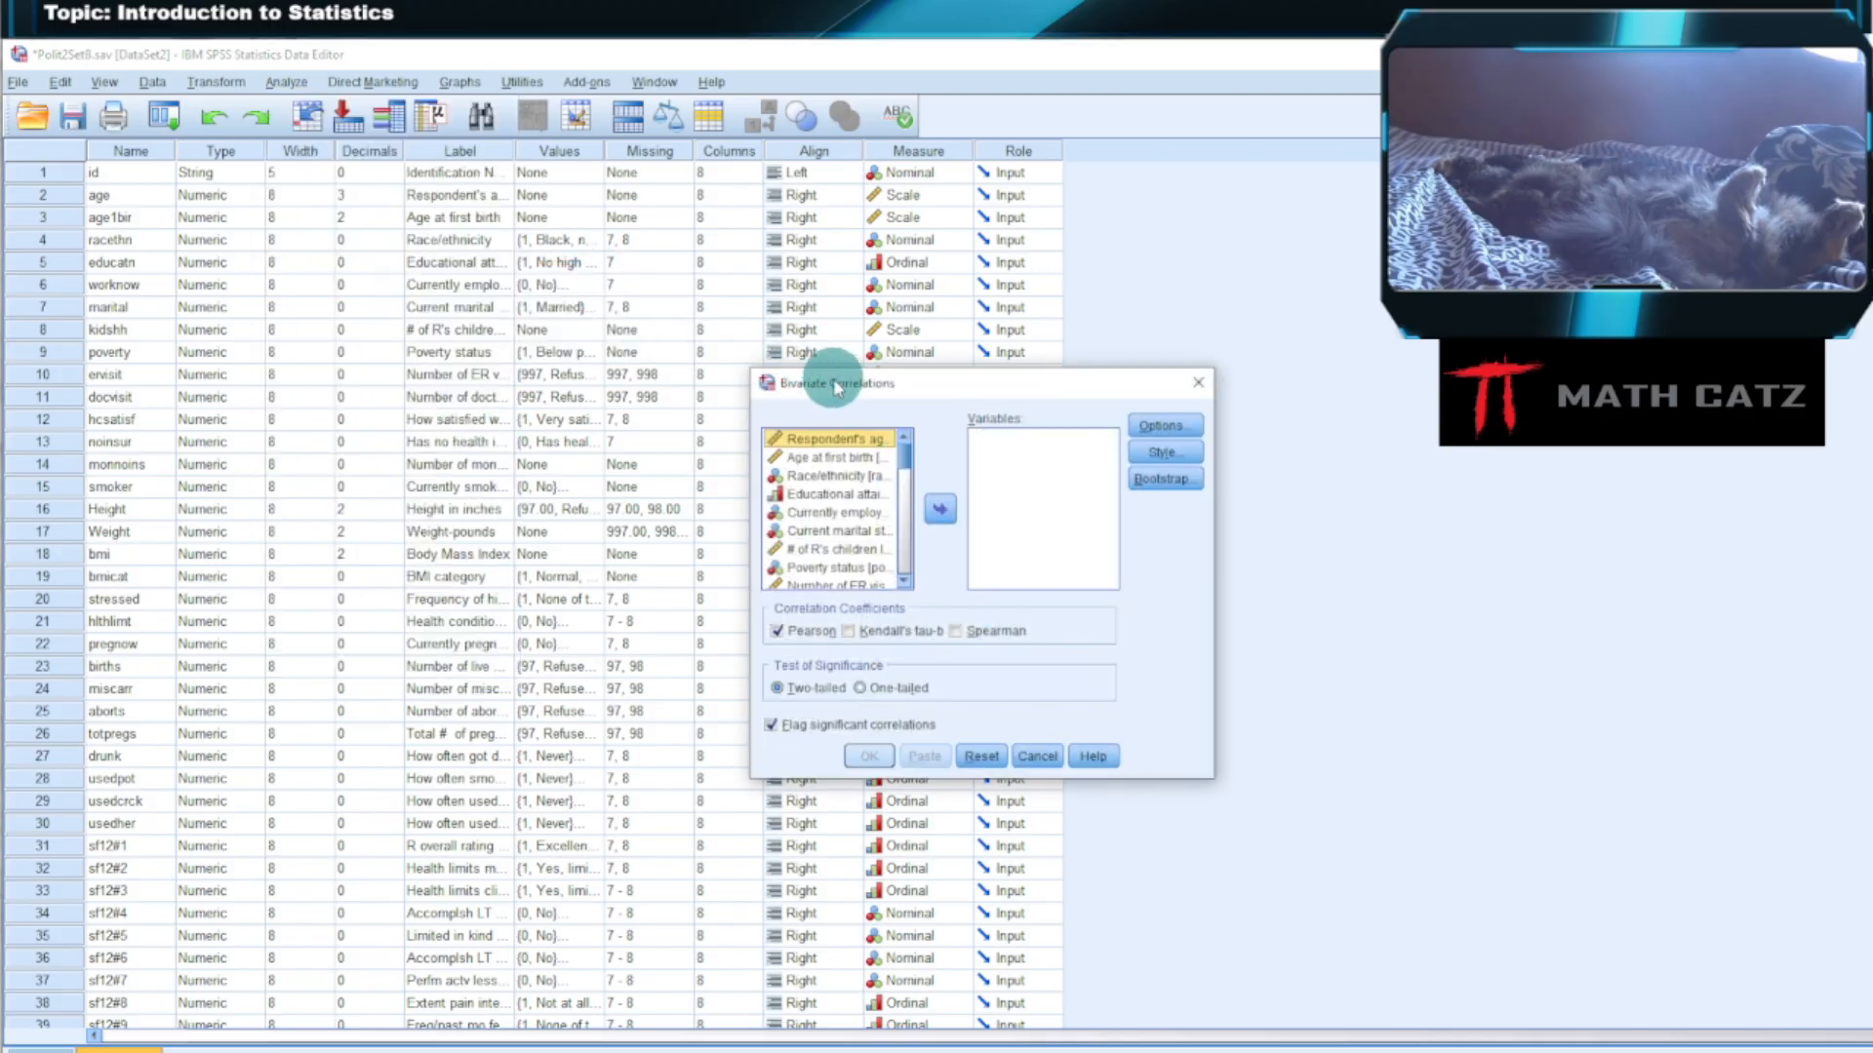
left_click_drag(838, 381, 383, 235)
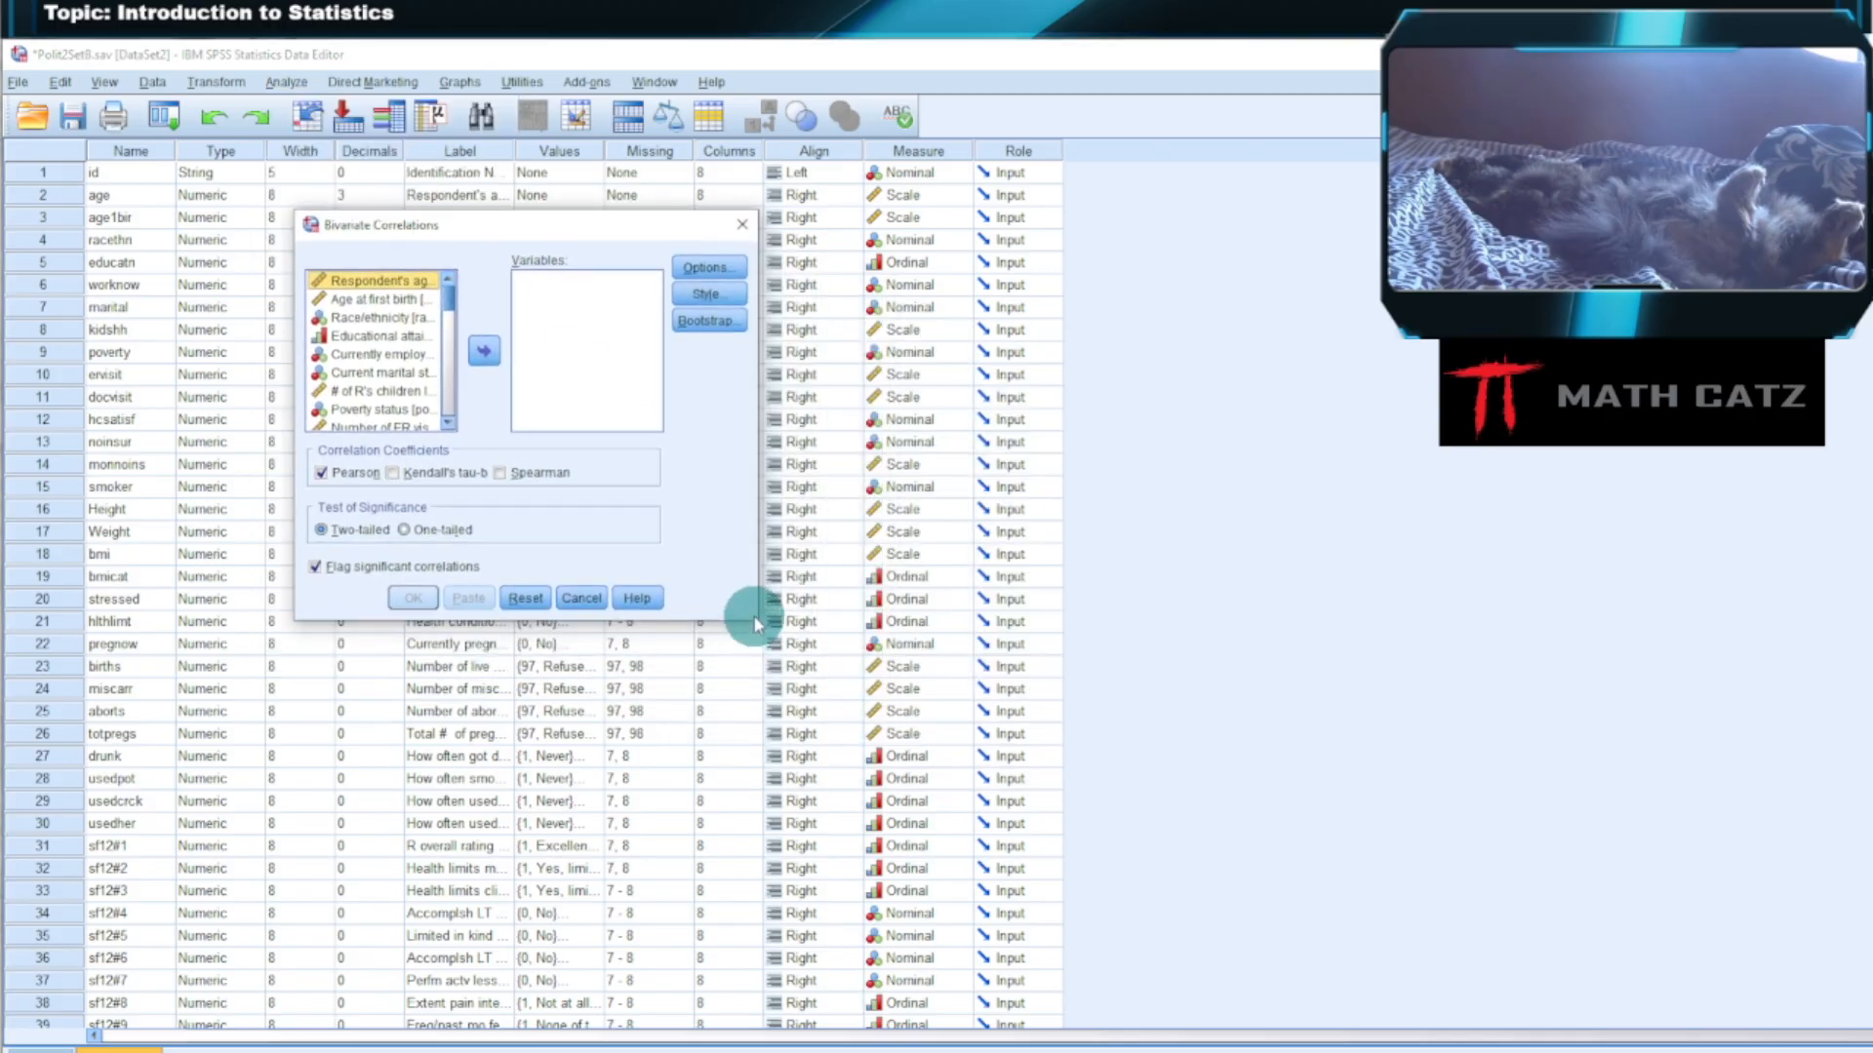
left_click_drag(757, 617, 1400, 965)
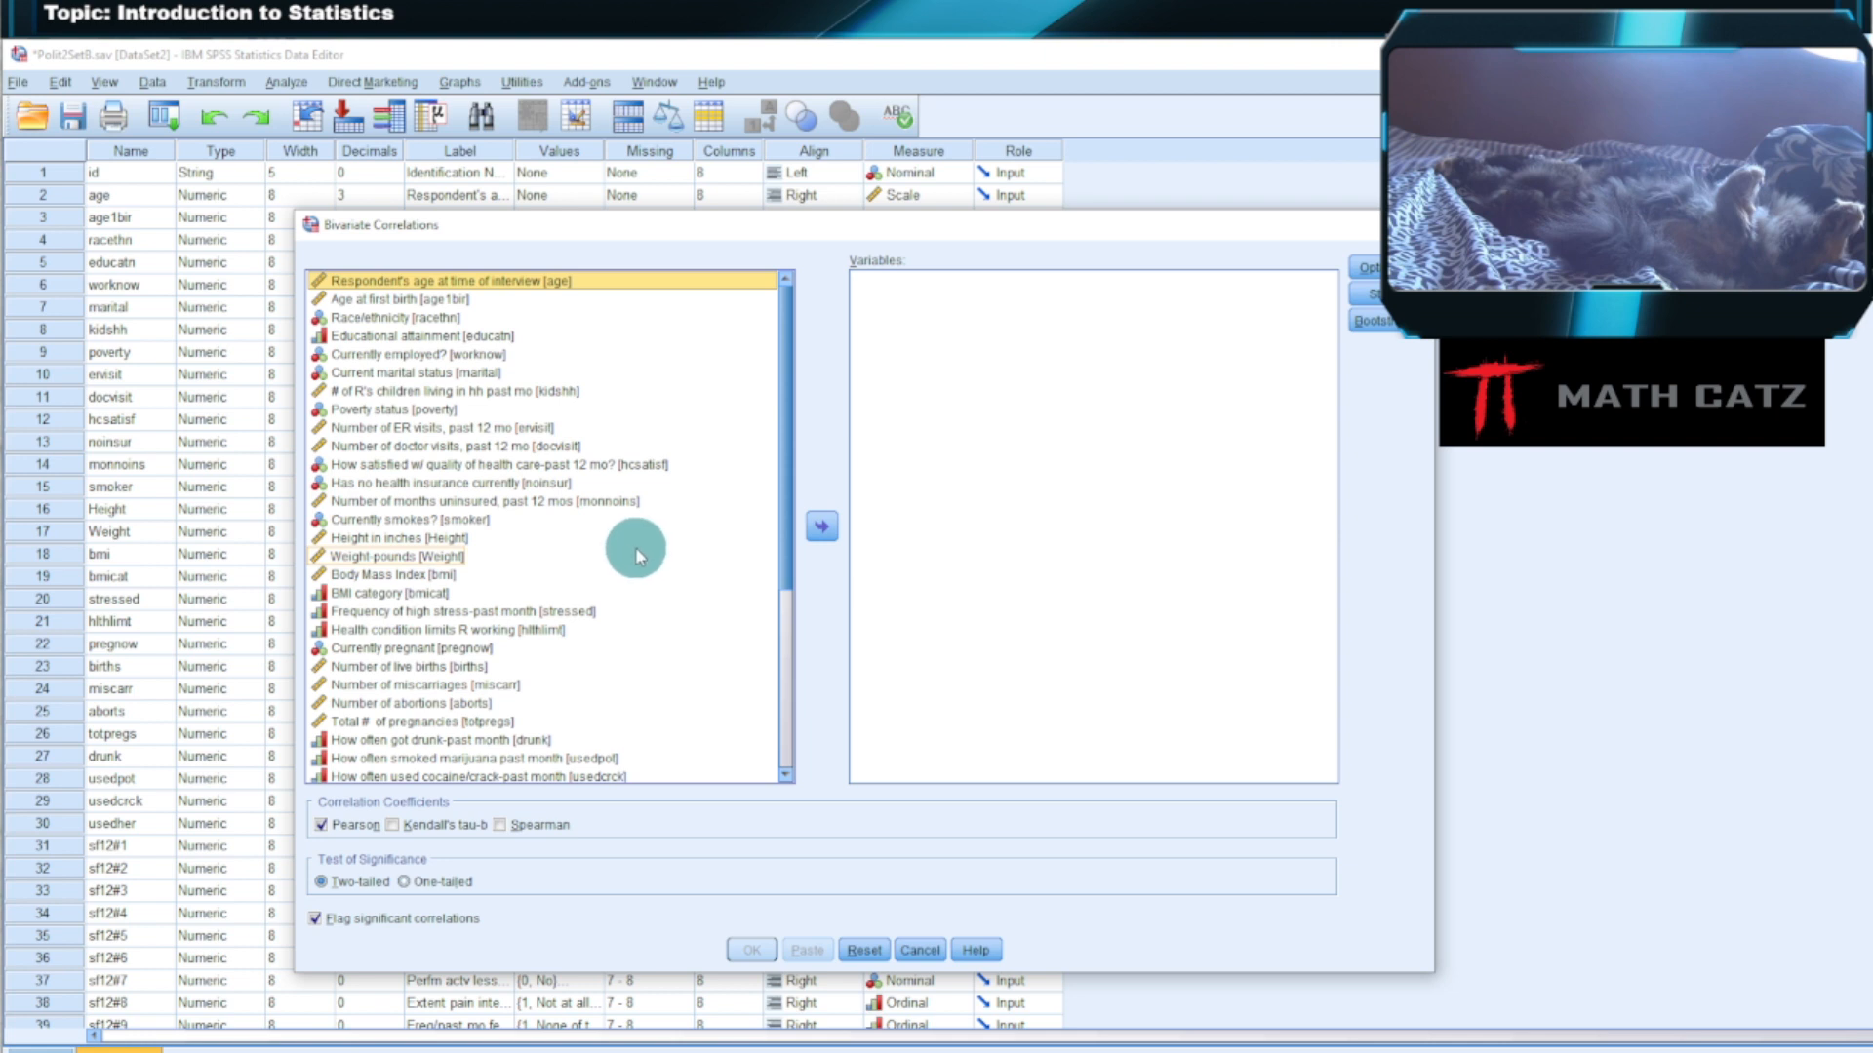
Add docvisit, bmi, sf12phys and sf12ment as the variables to correlate.
left_click(521, 447)
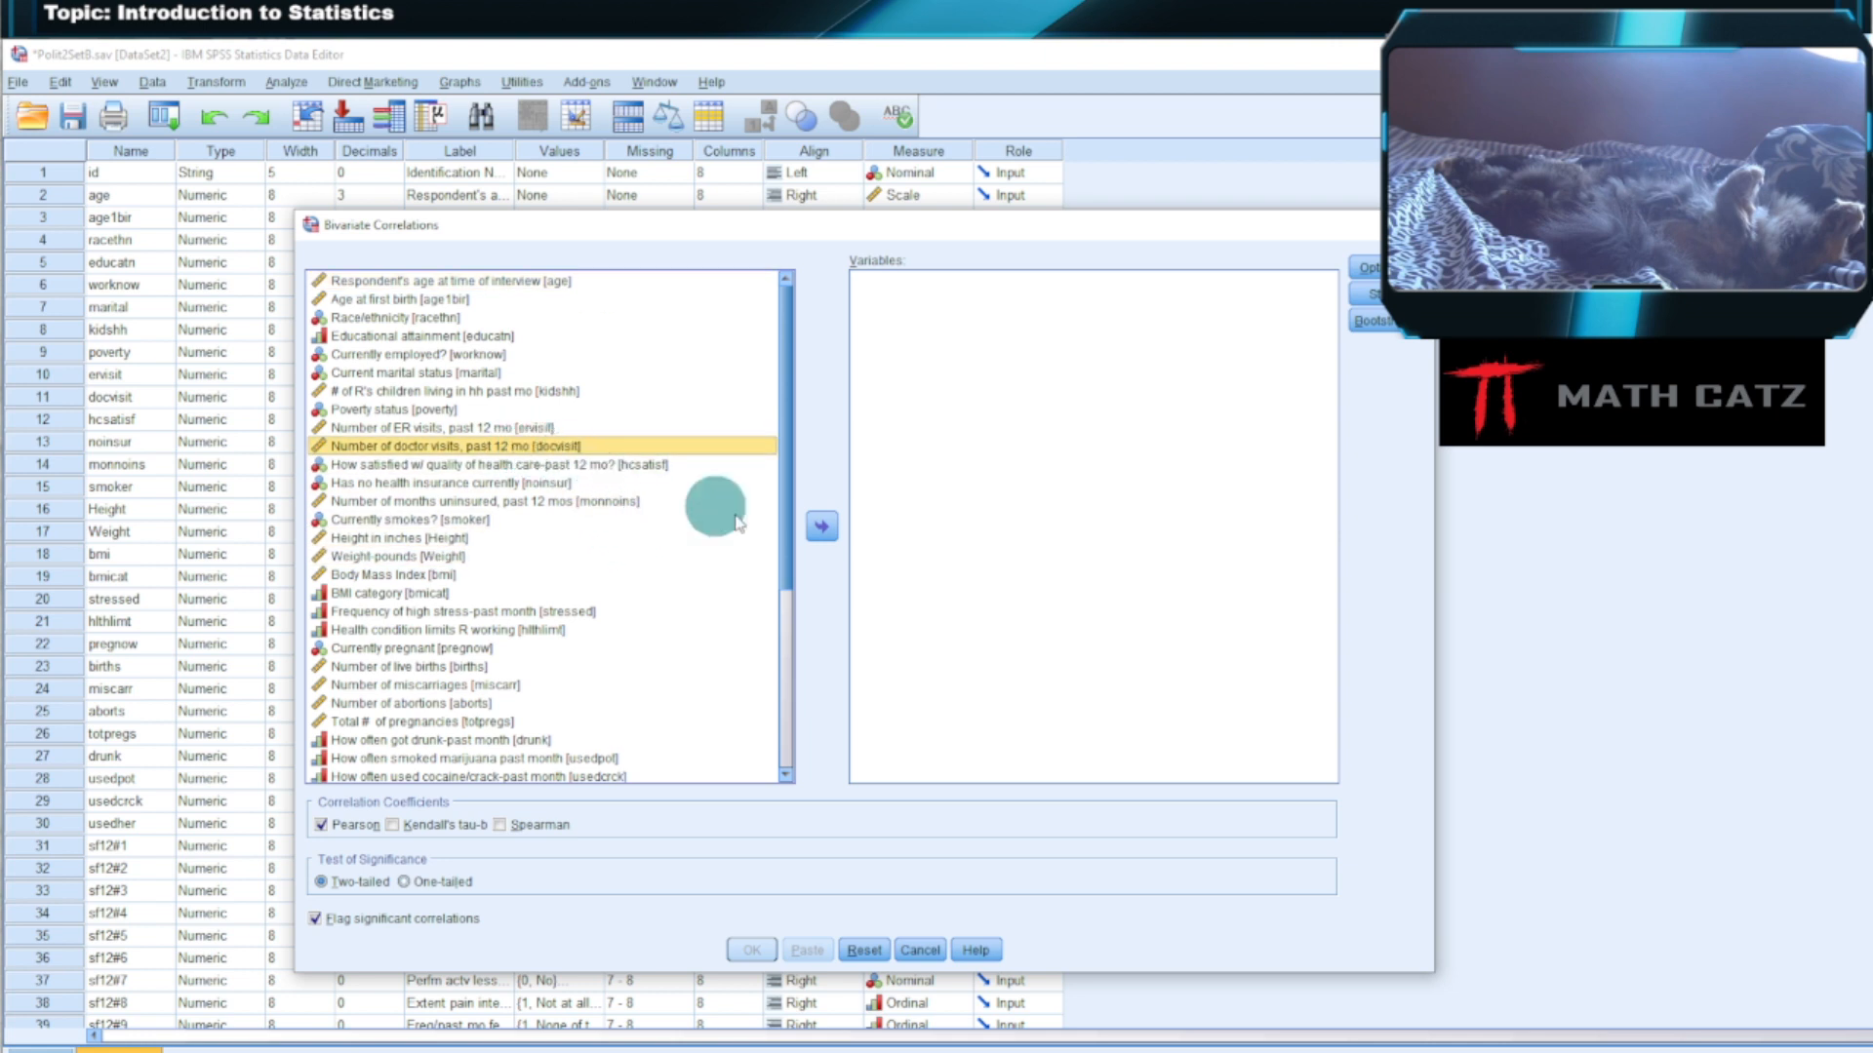
left_click(822, 530)
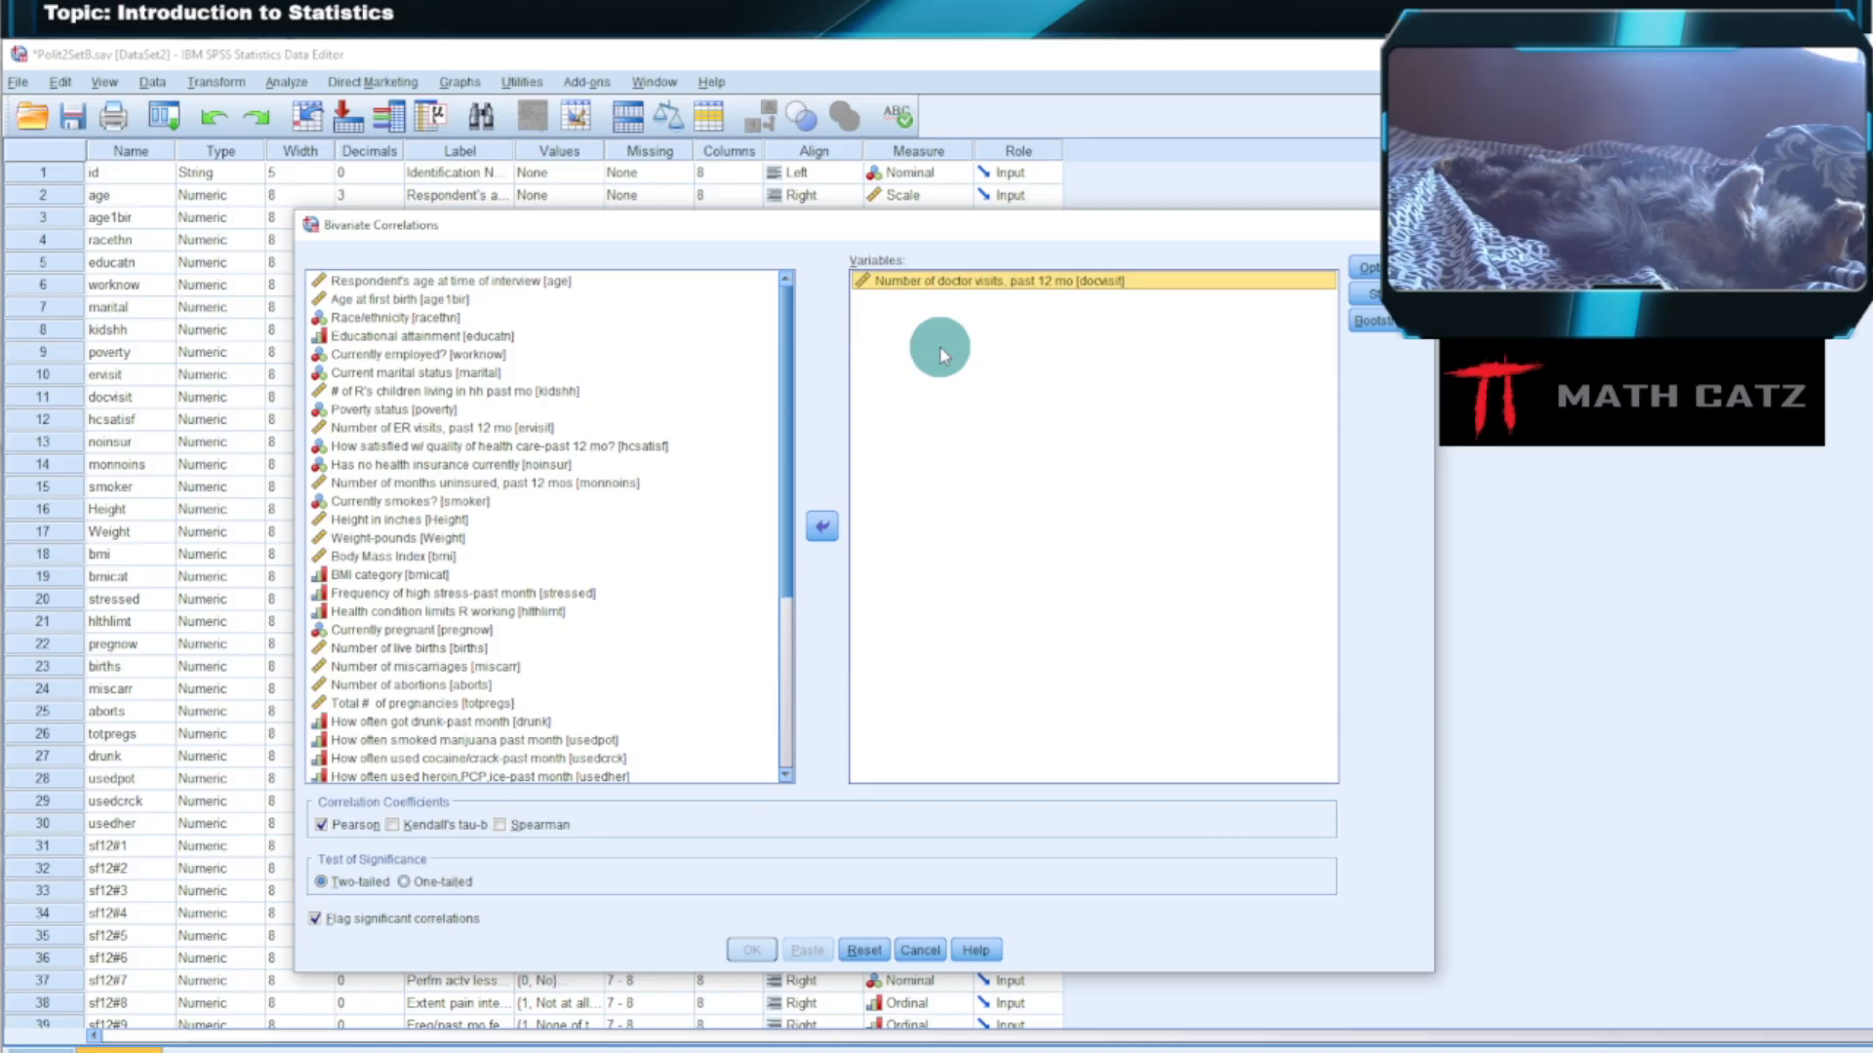
left_click(415, 557)
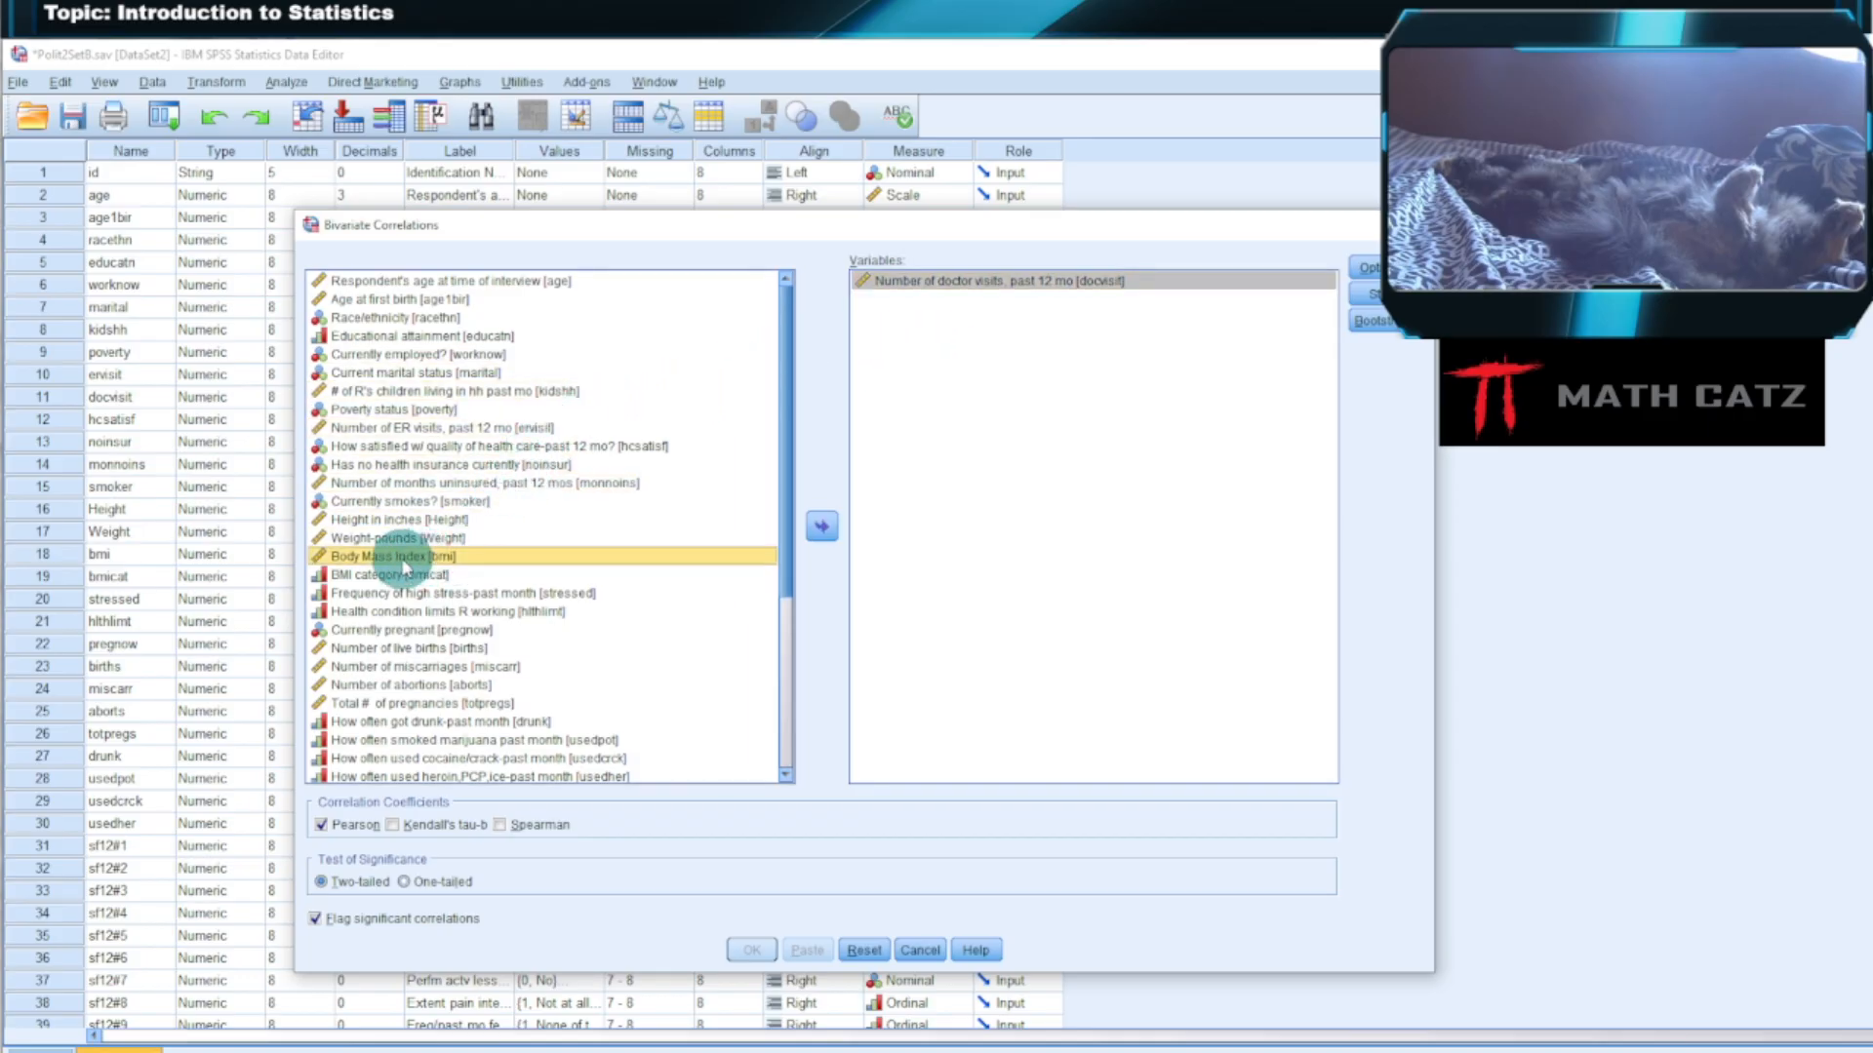
left_click(820, 527)
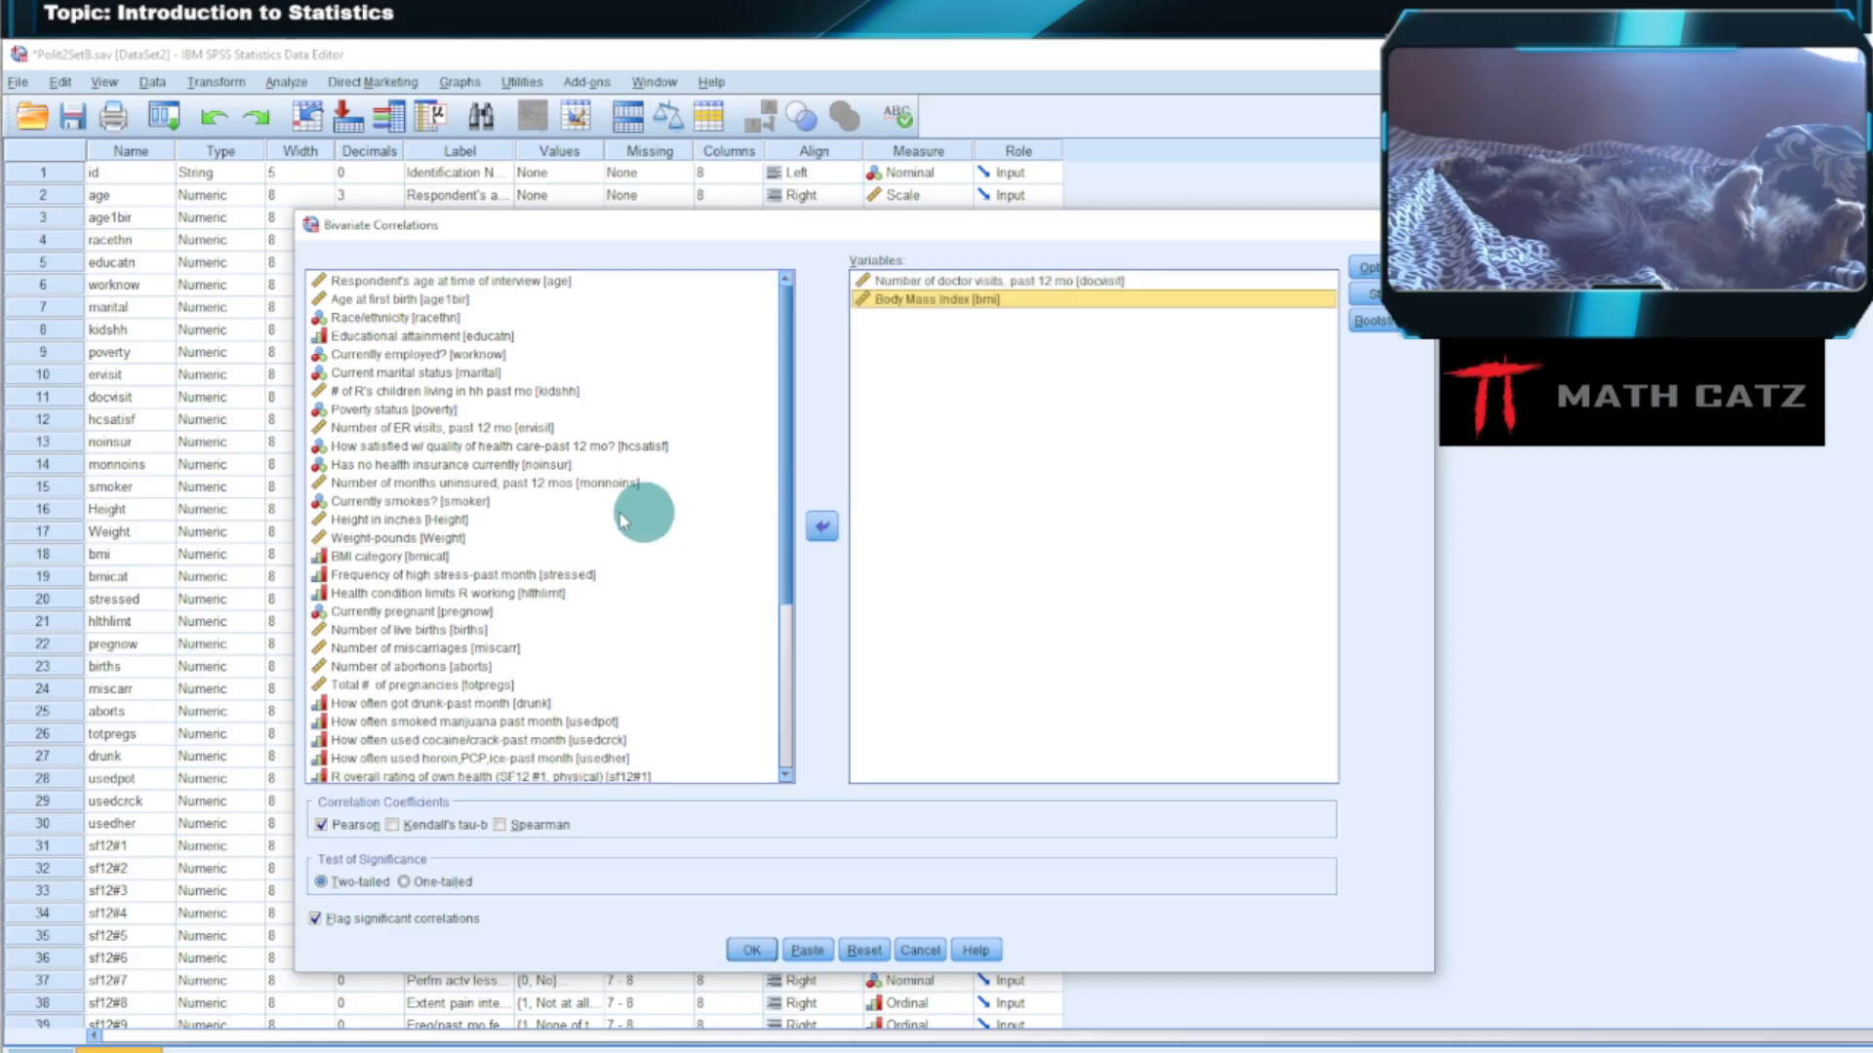
scroll(683, 547, "down", 5)
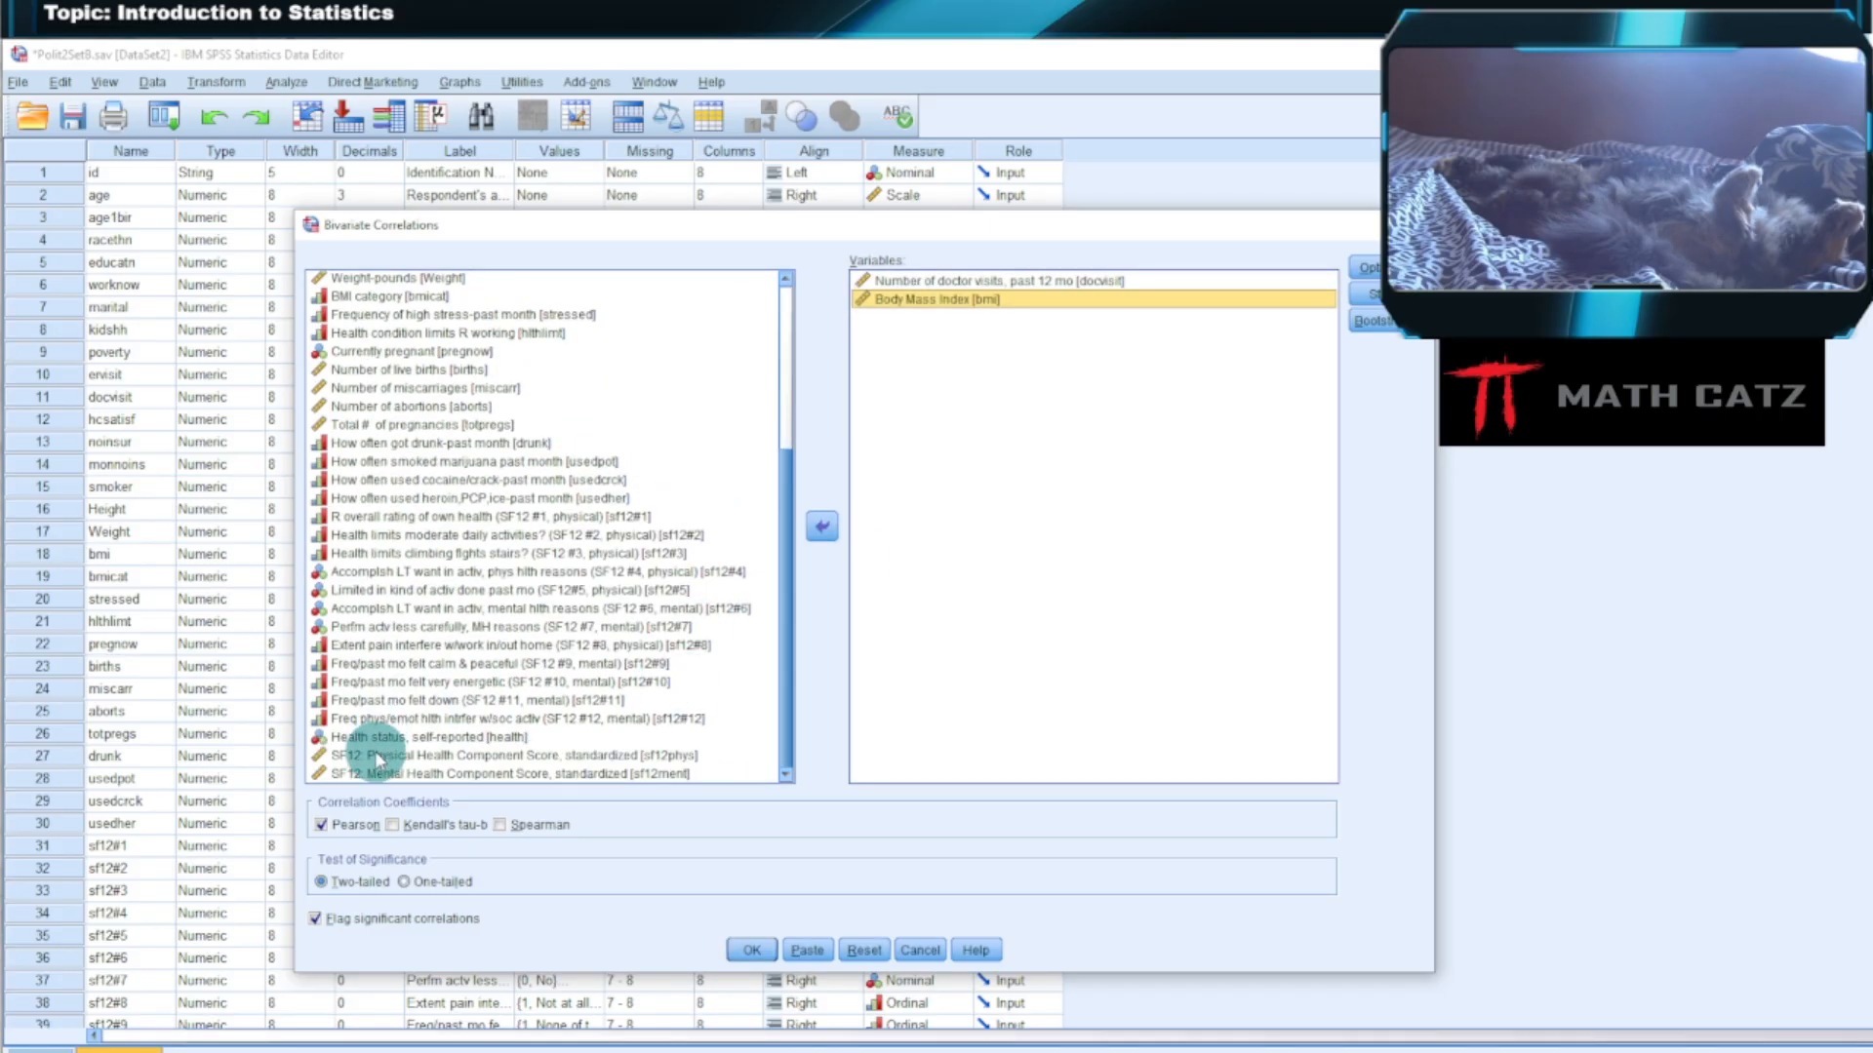
left_click(429, 756)
left_click(824, 528)
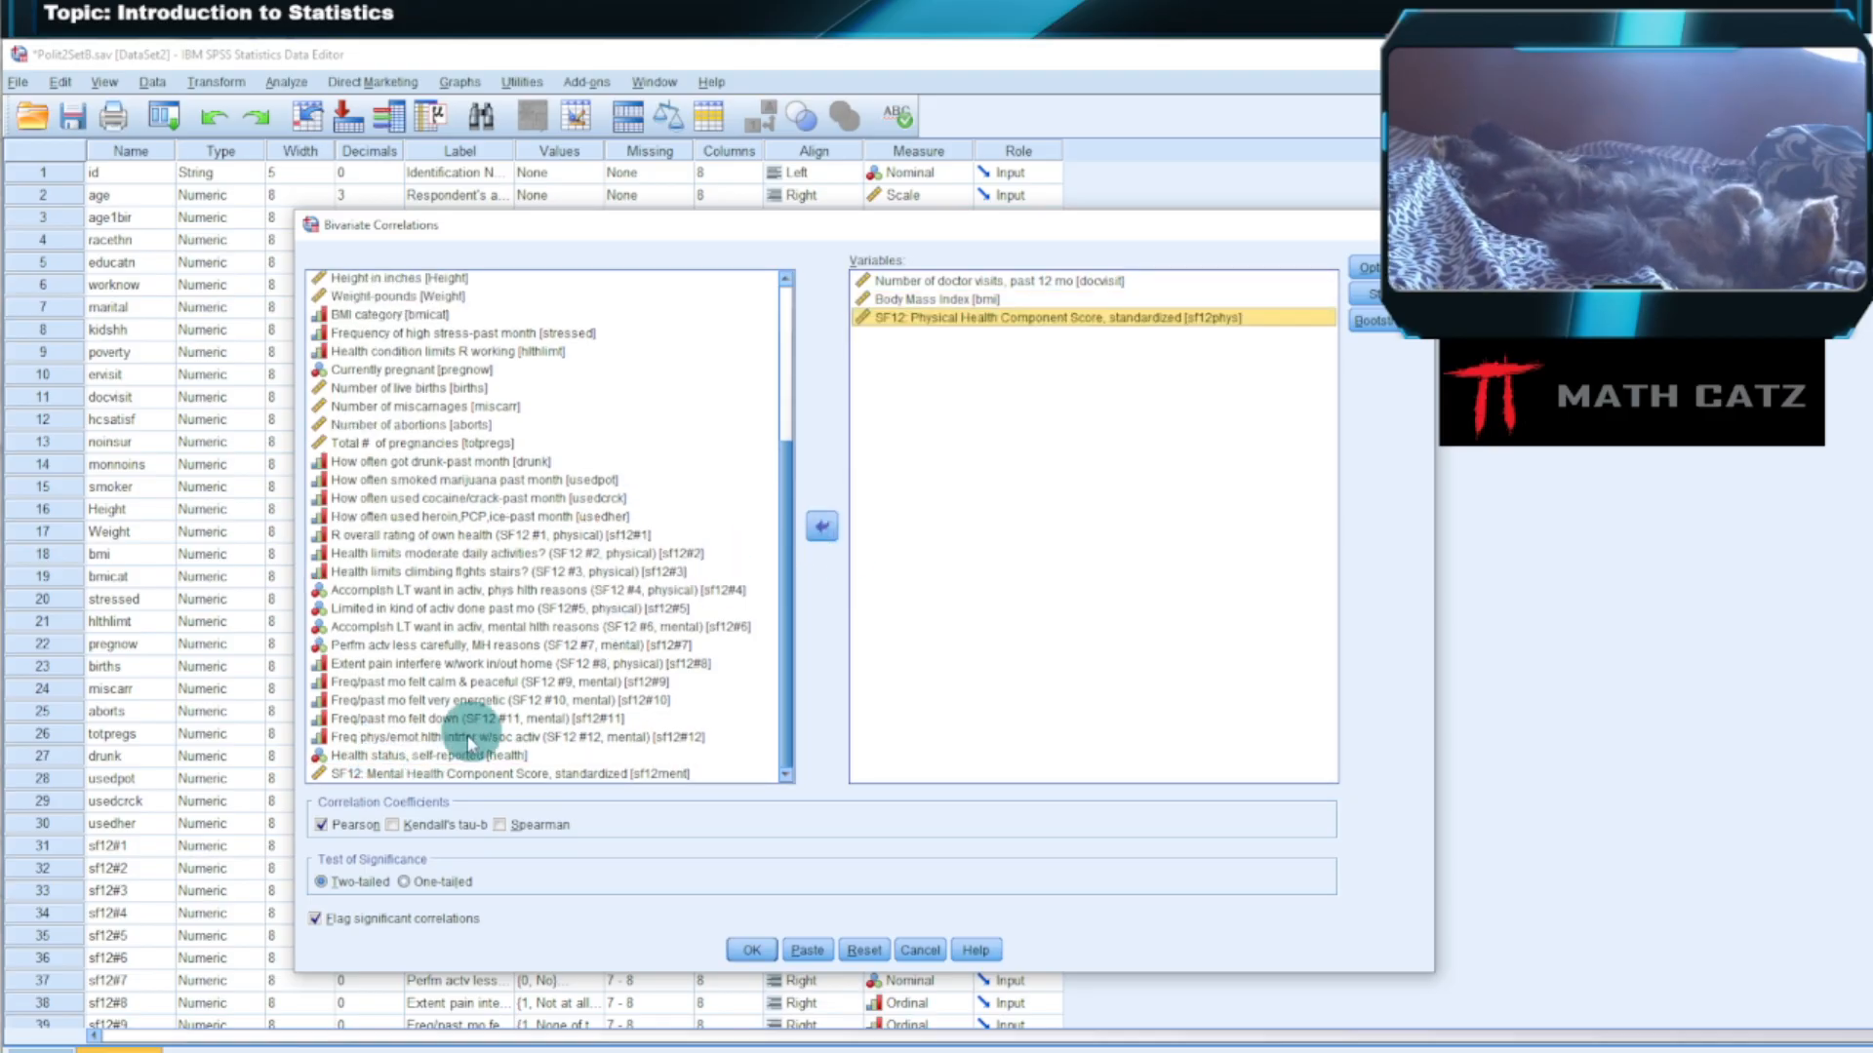
left_click(436, 774)
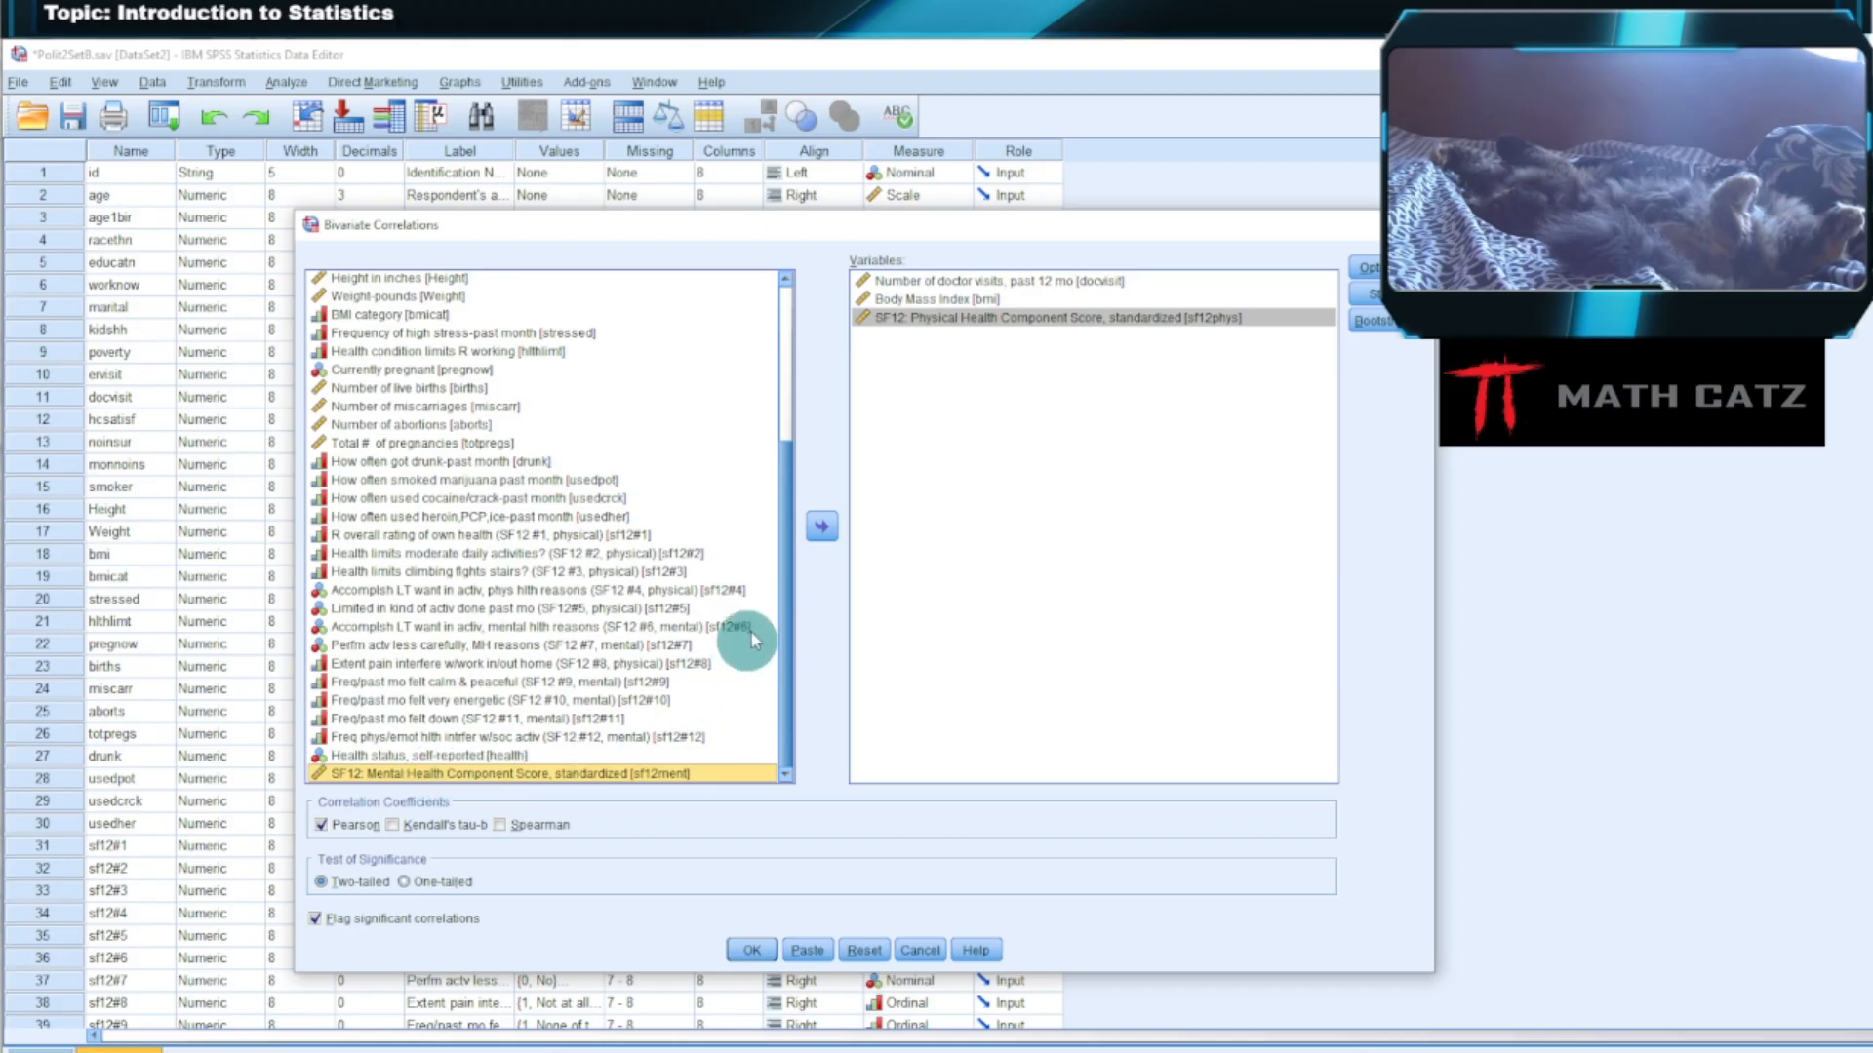
left_click(822, 530)
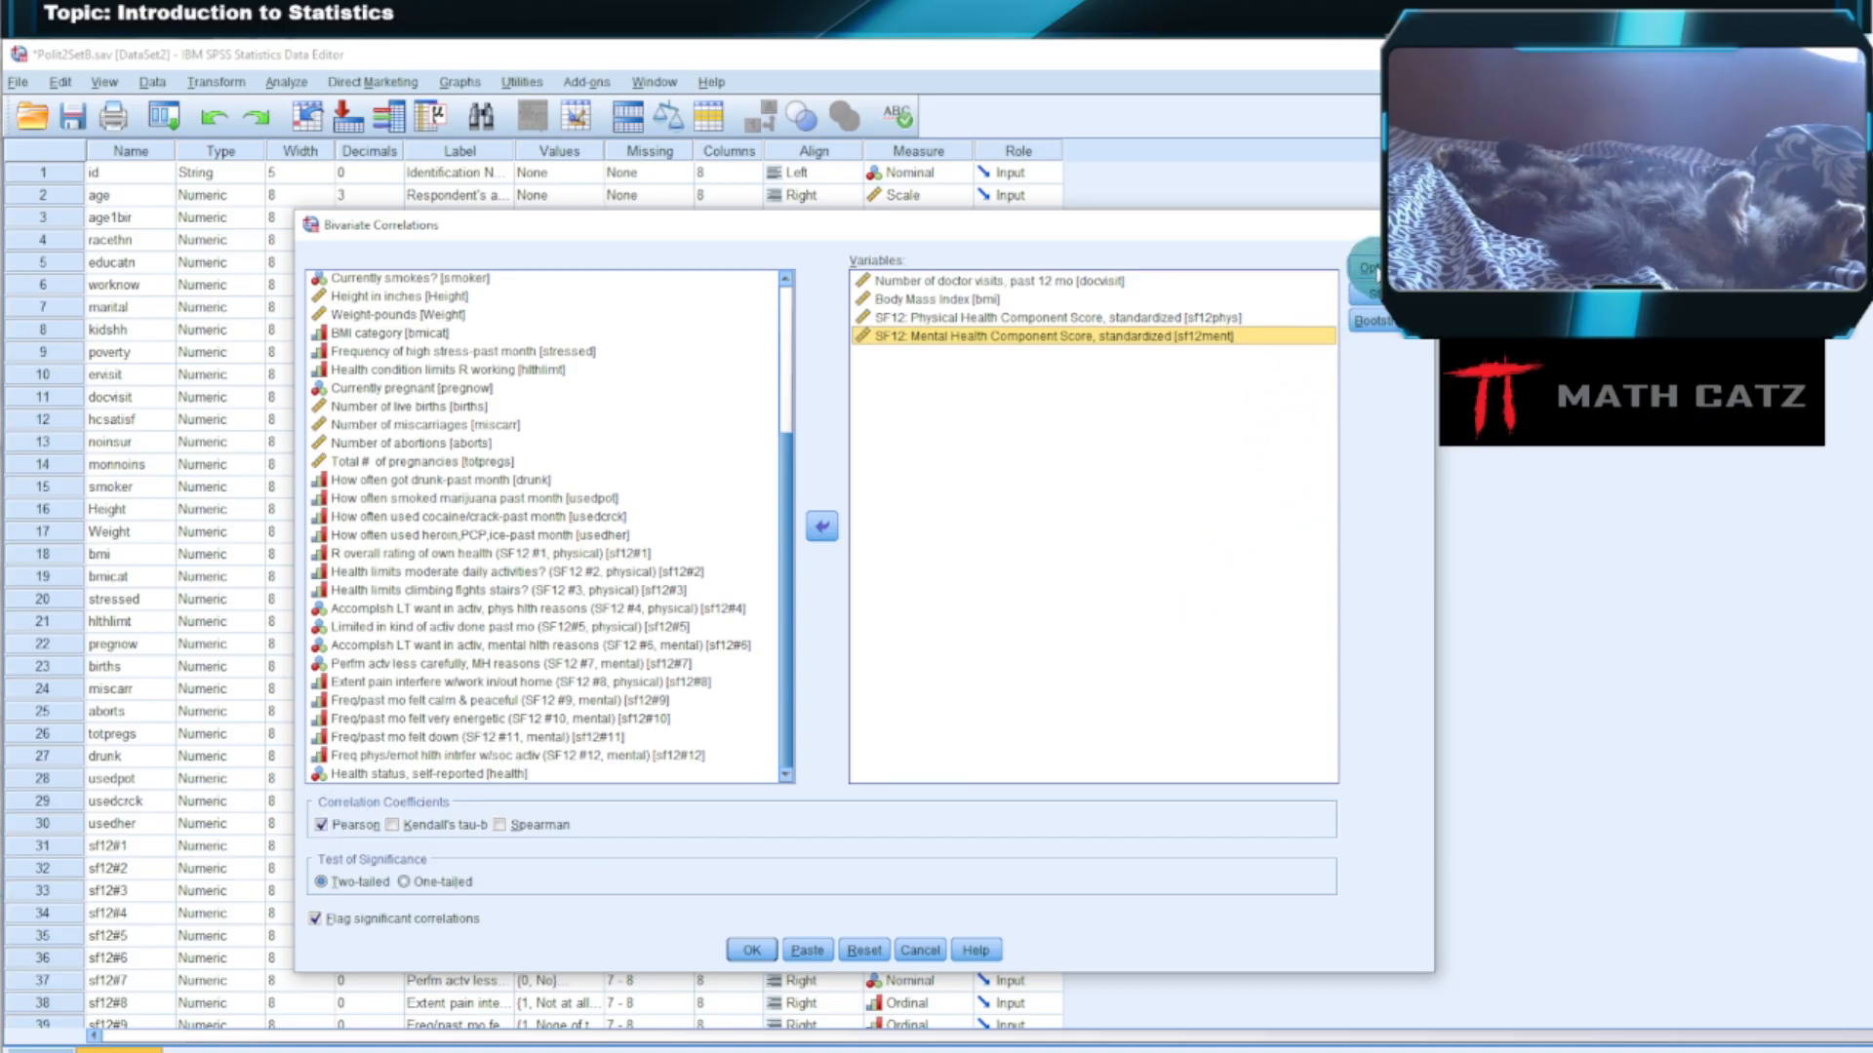
Include means and standard deviations in the output and run the bivariate correlation analysis.
left_click(1371, 269)
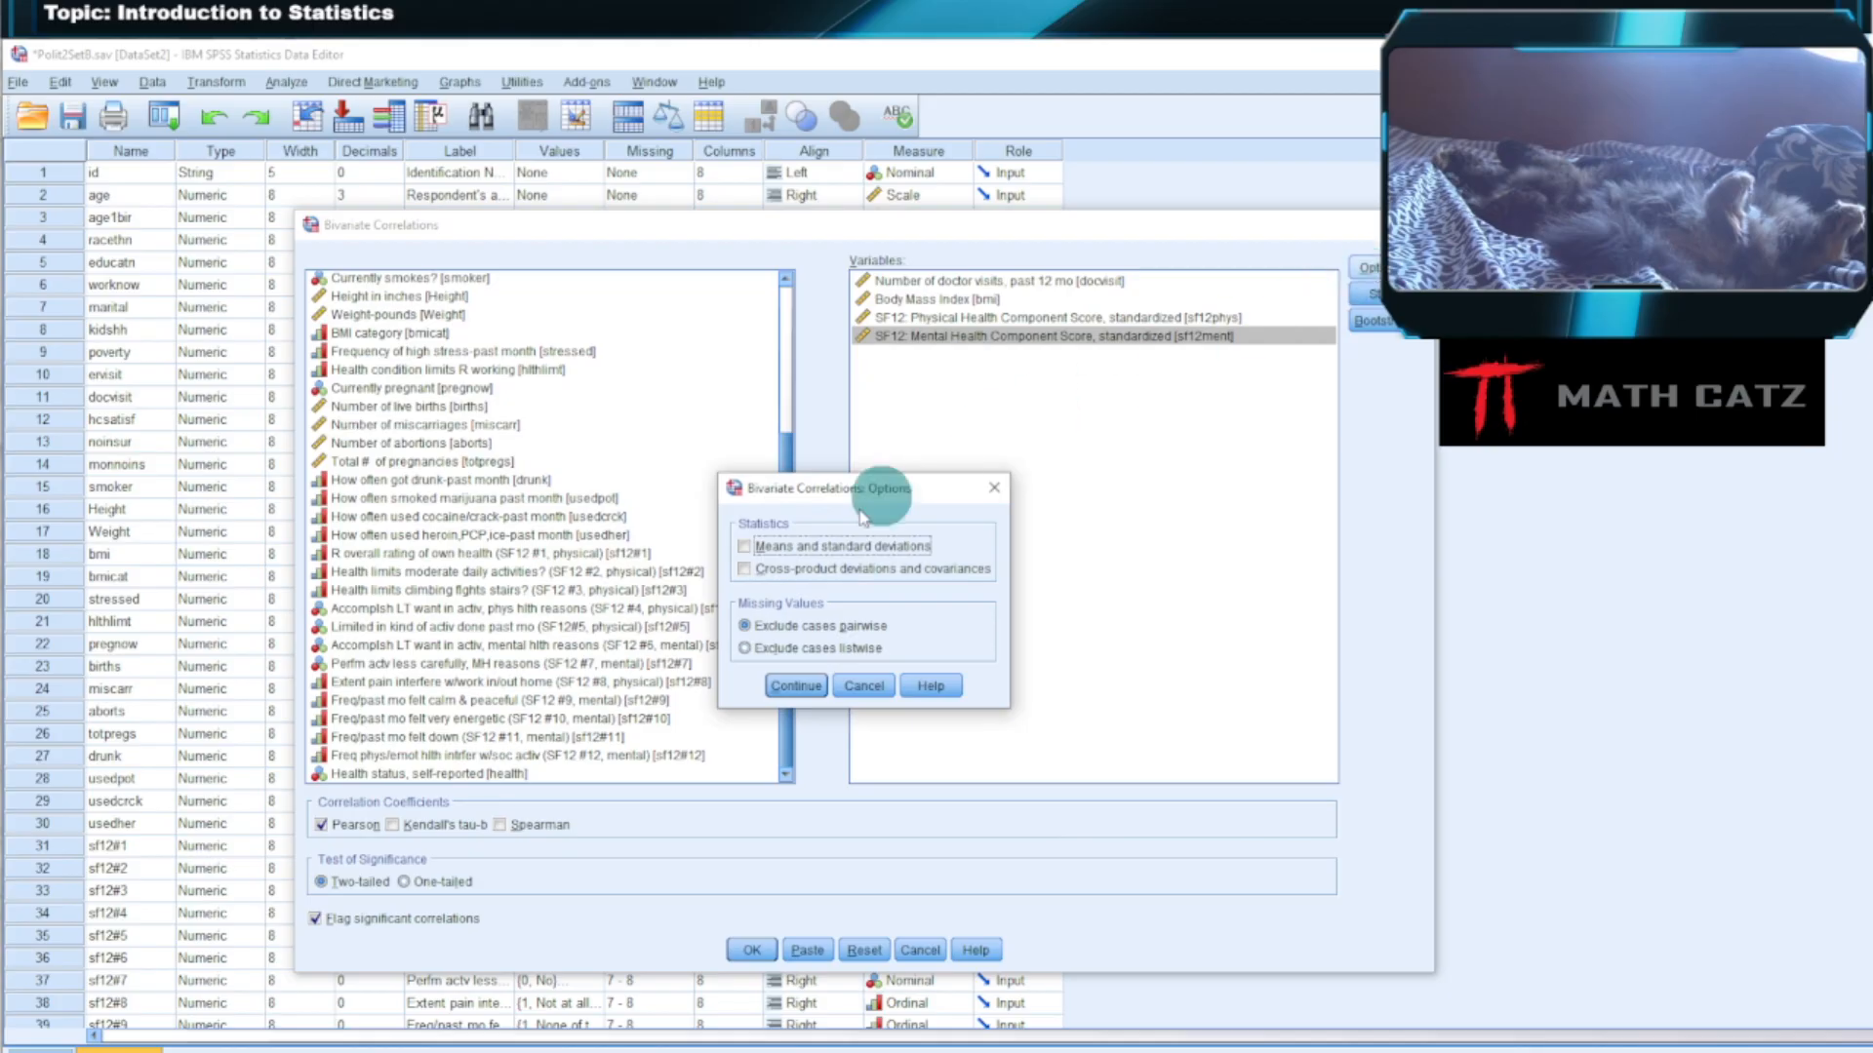
left_click(745, 546)
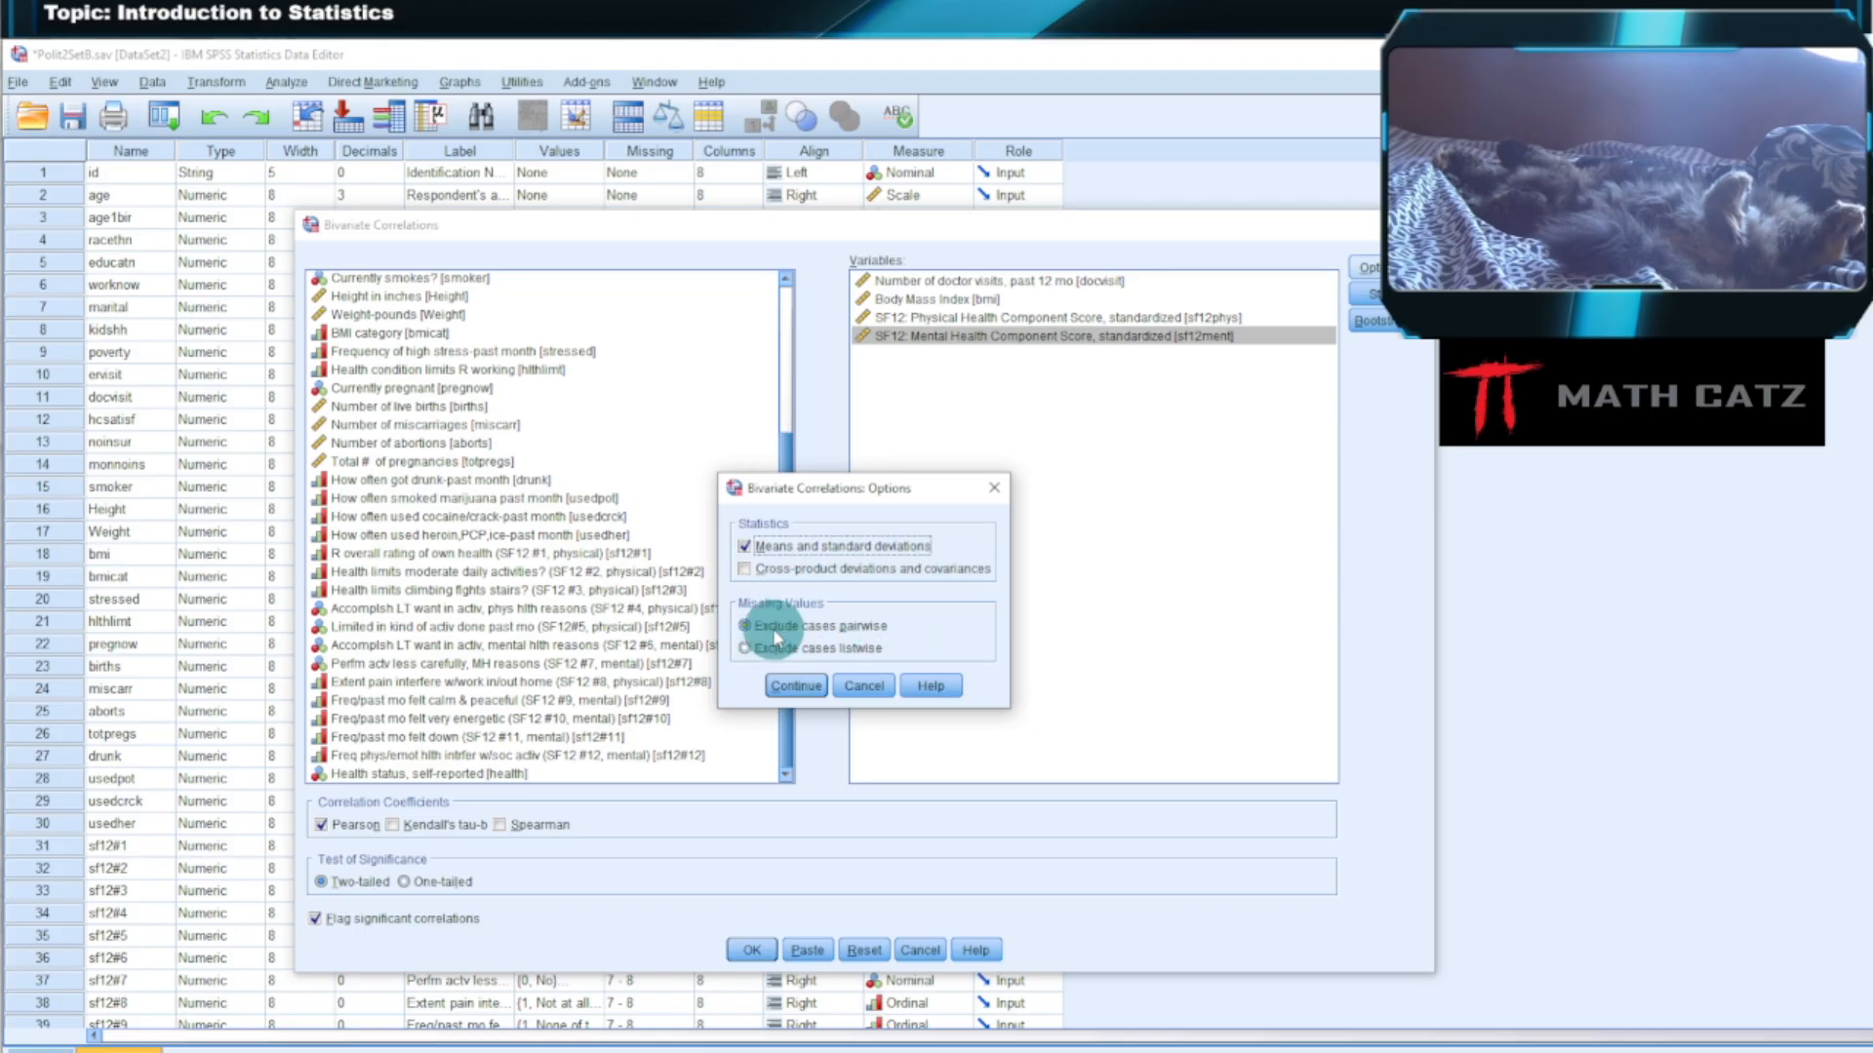
left_click(797, 687)
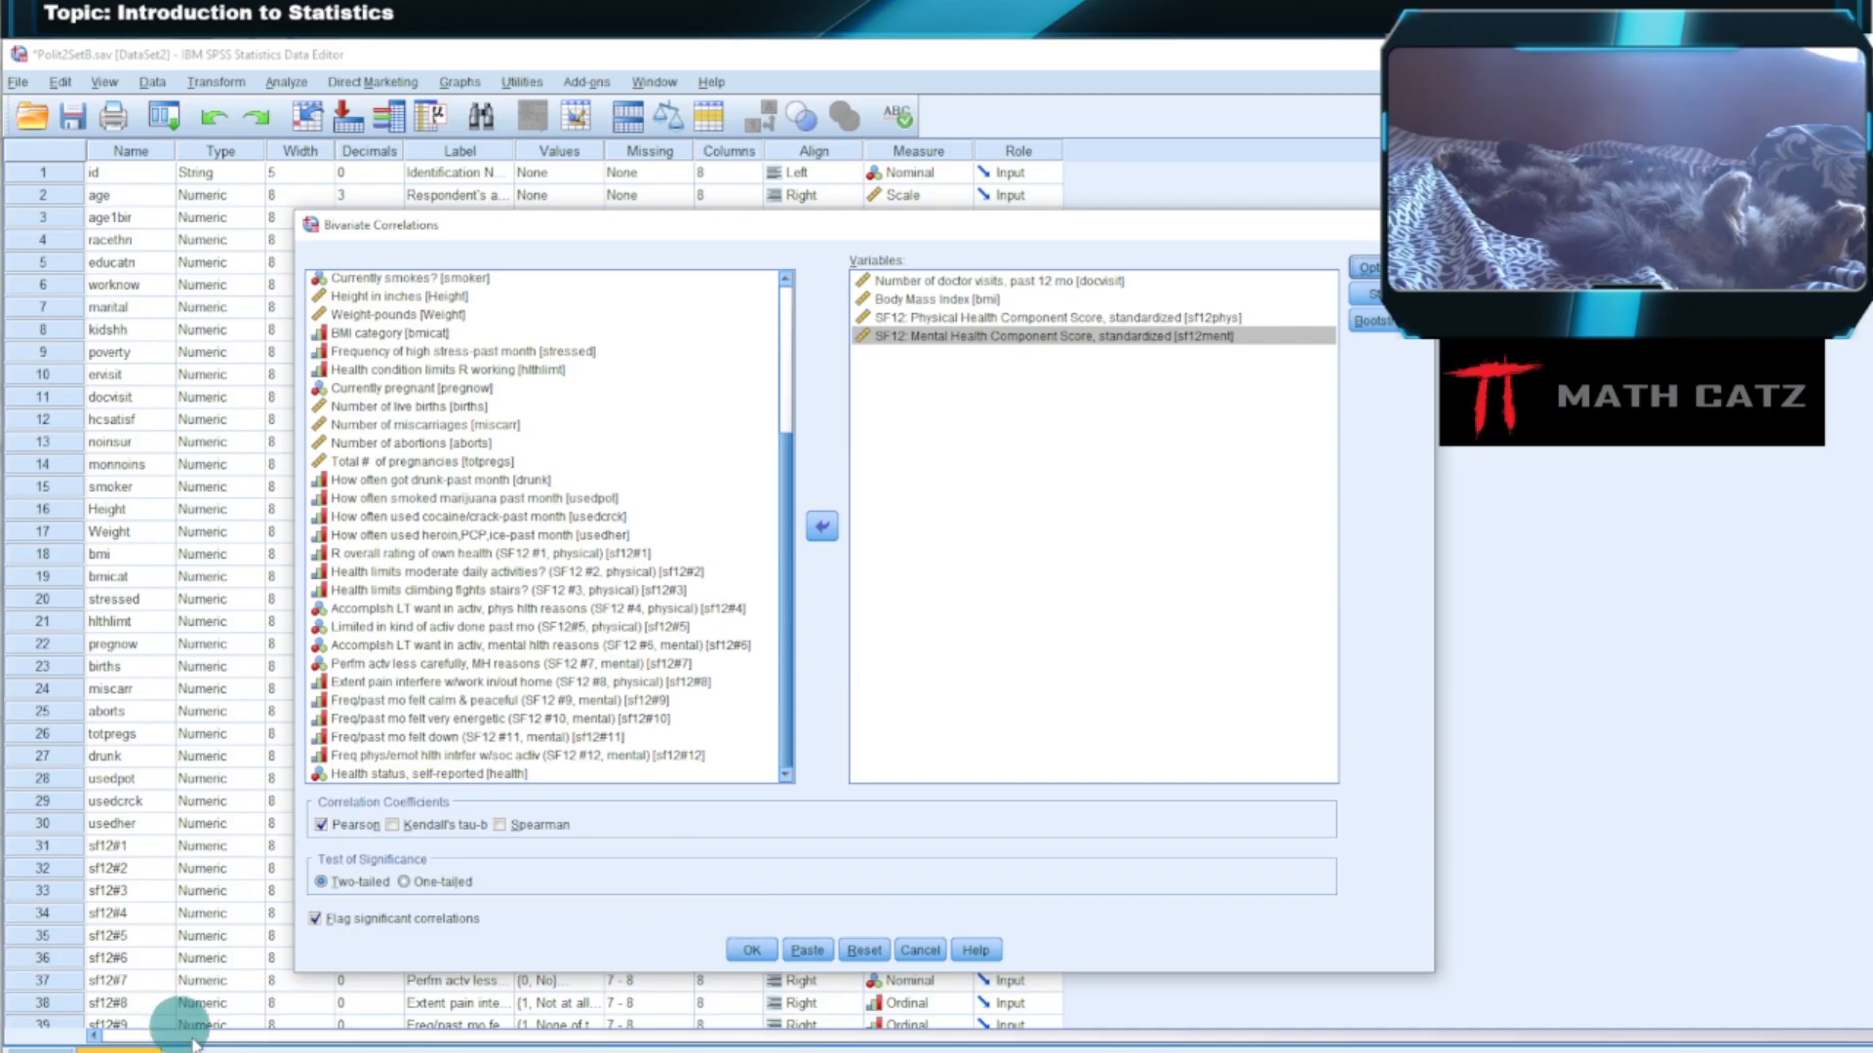
left_click(751, 950)
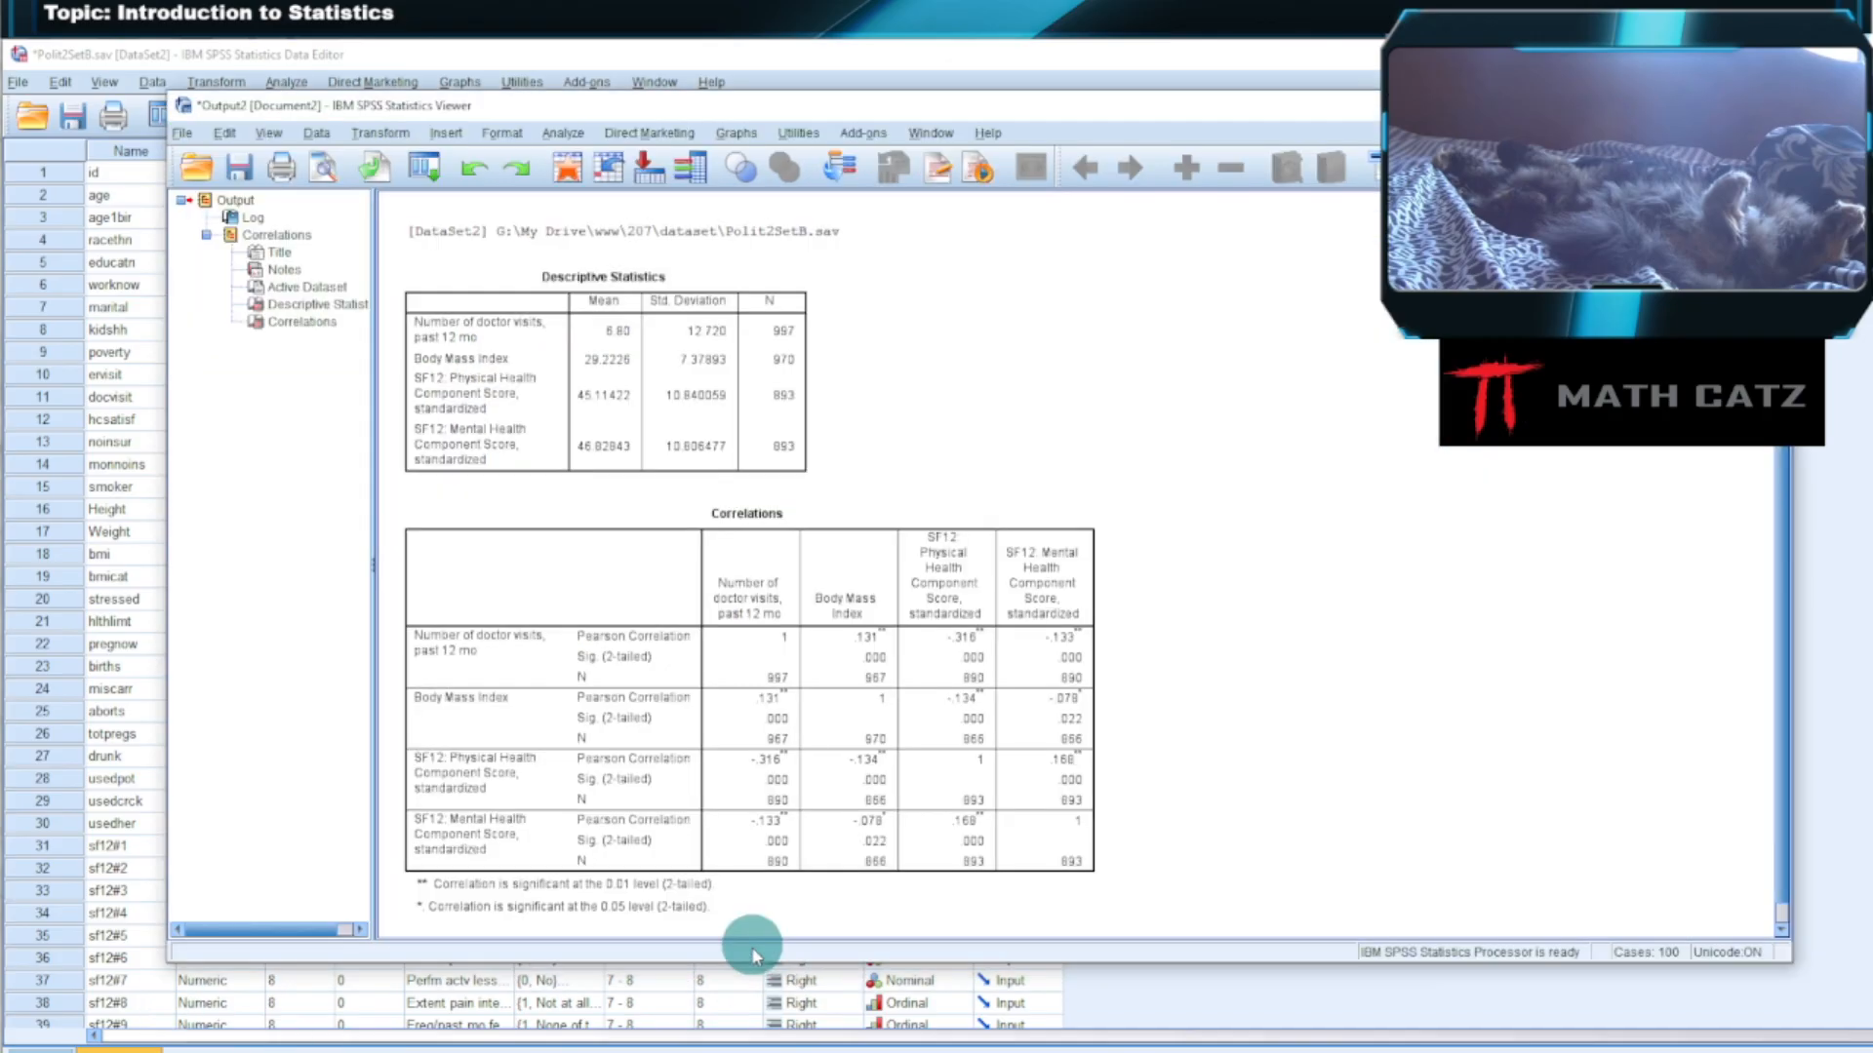
Examine the Descriptive Statistics table in an enlarged print preview and return to the output.
scroll(1202, 561, "down", 2)
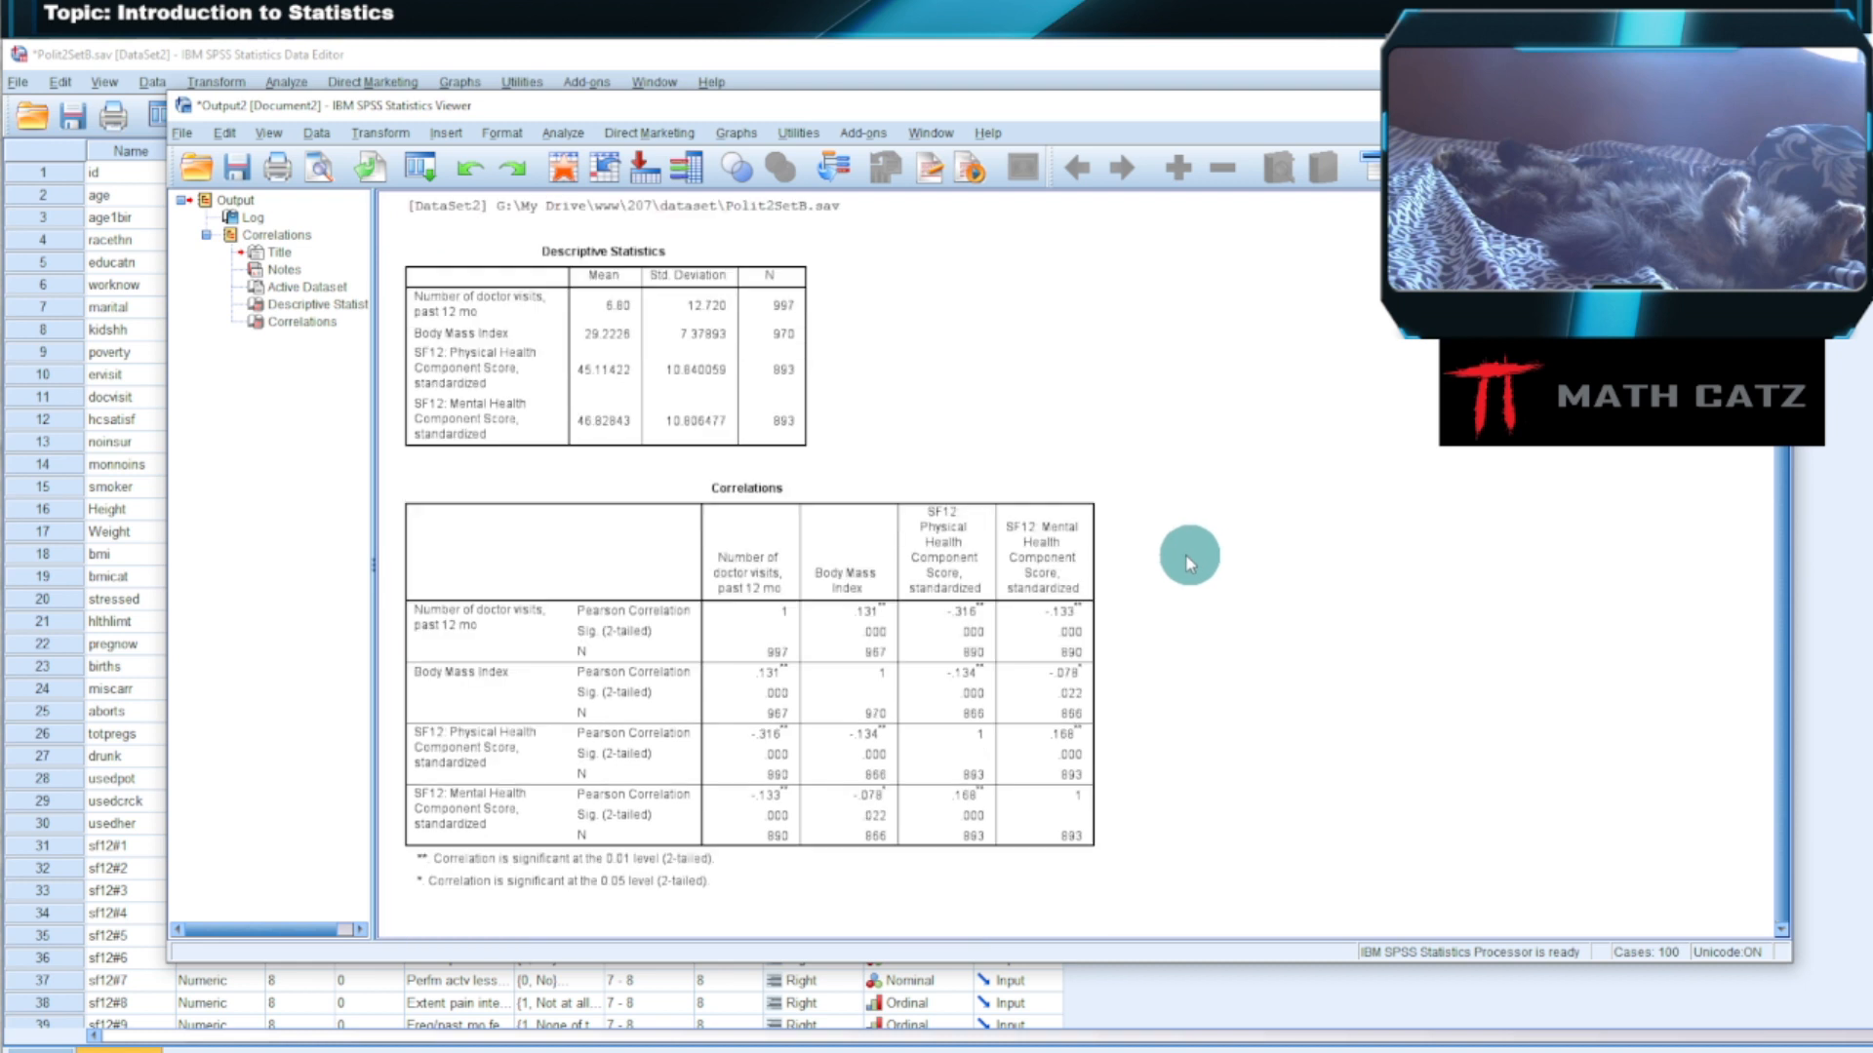
left_click(439, 406)
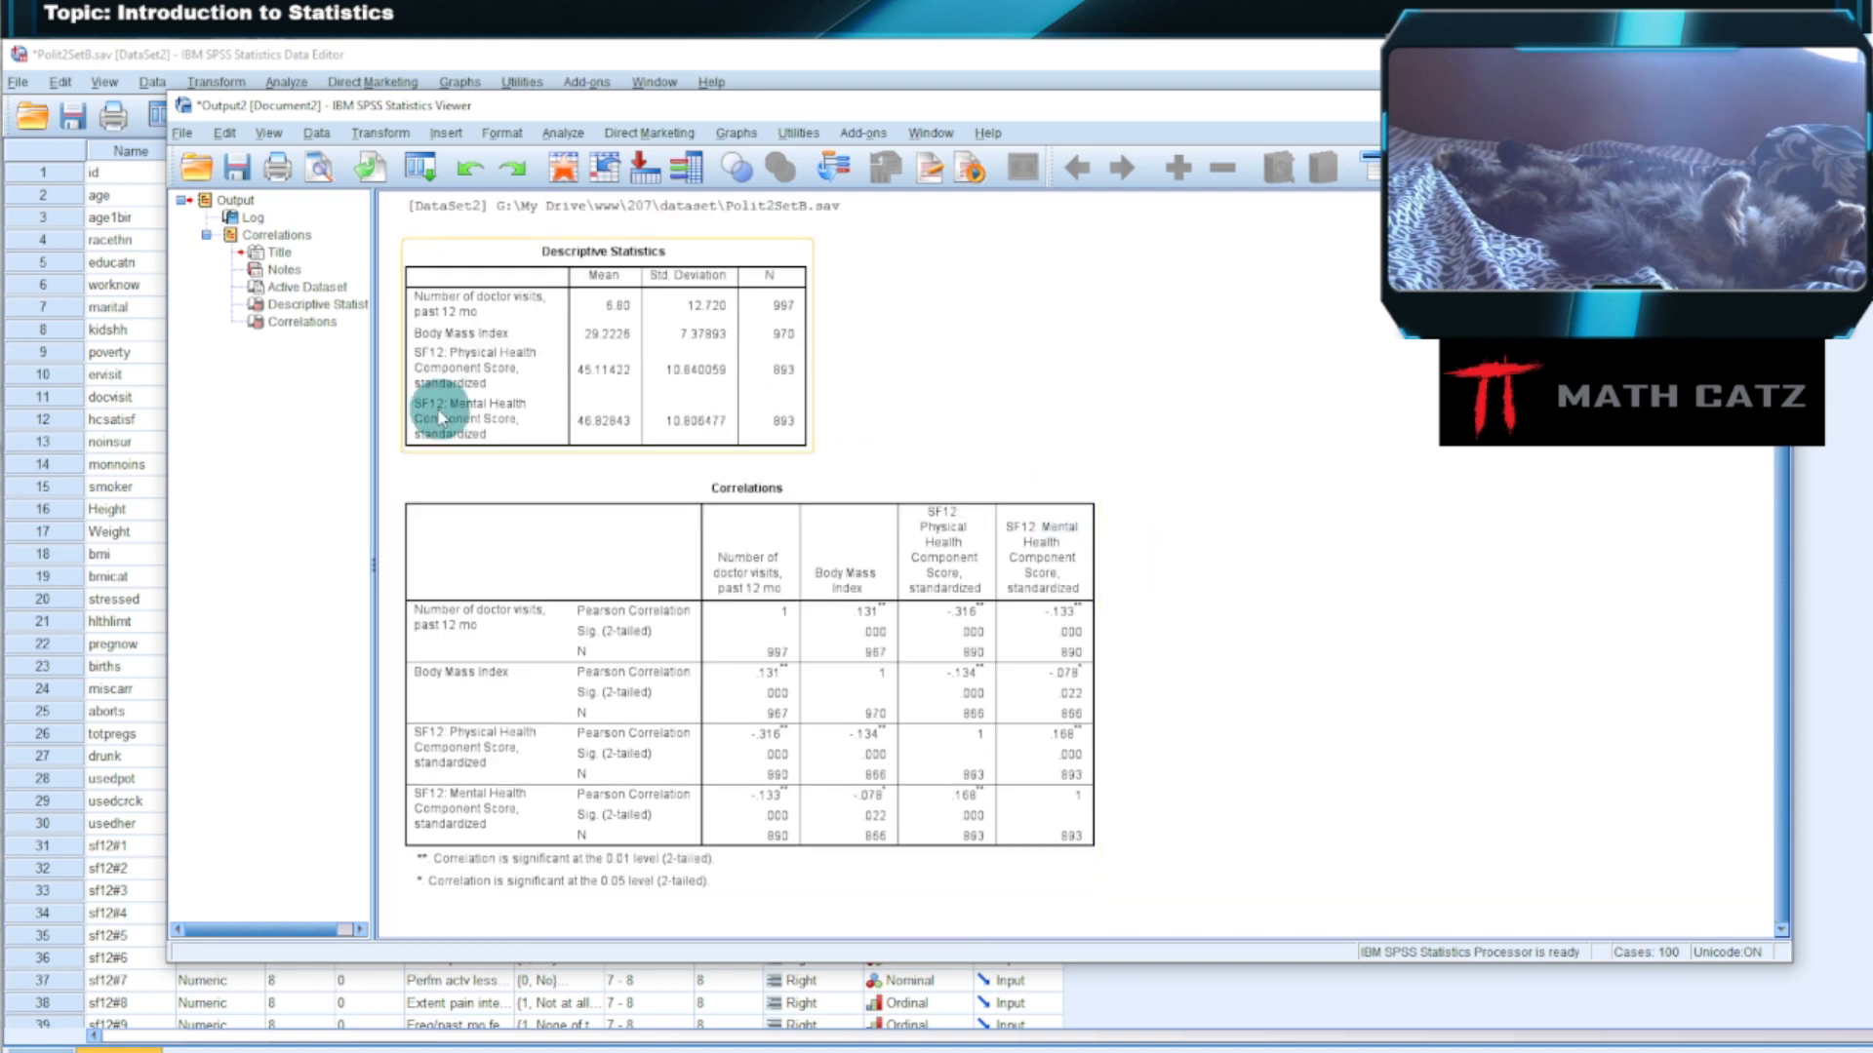
left_click(621, 347)
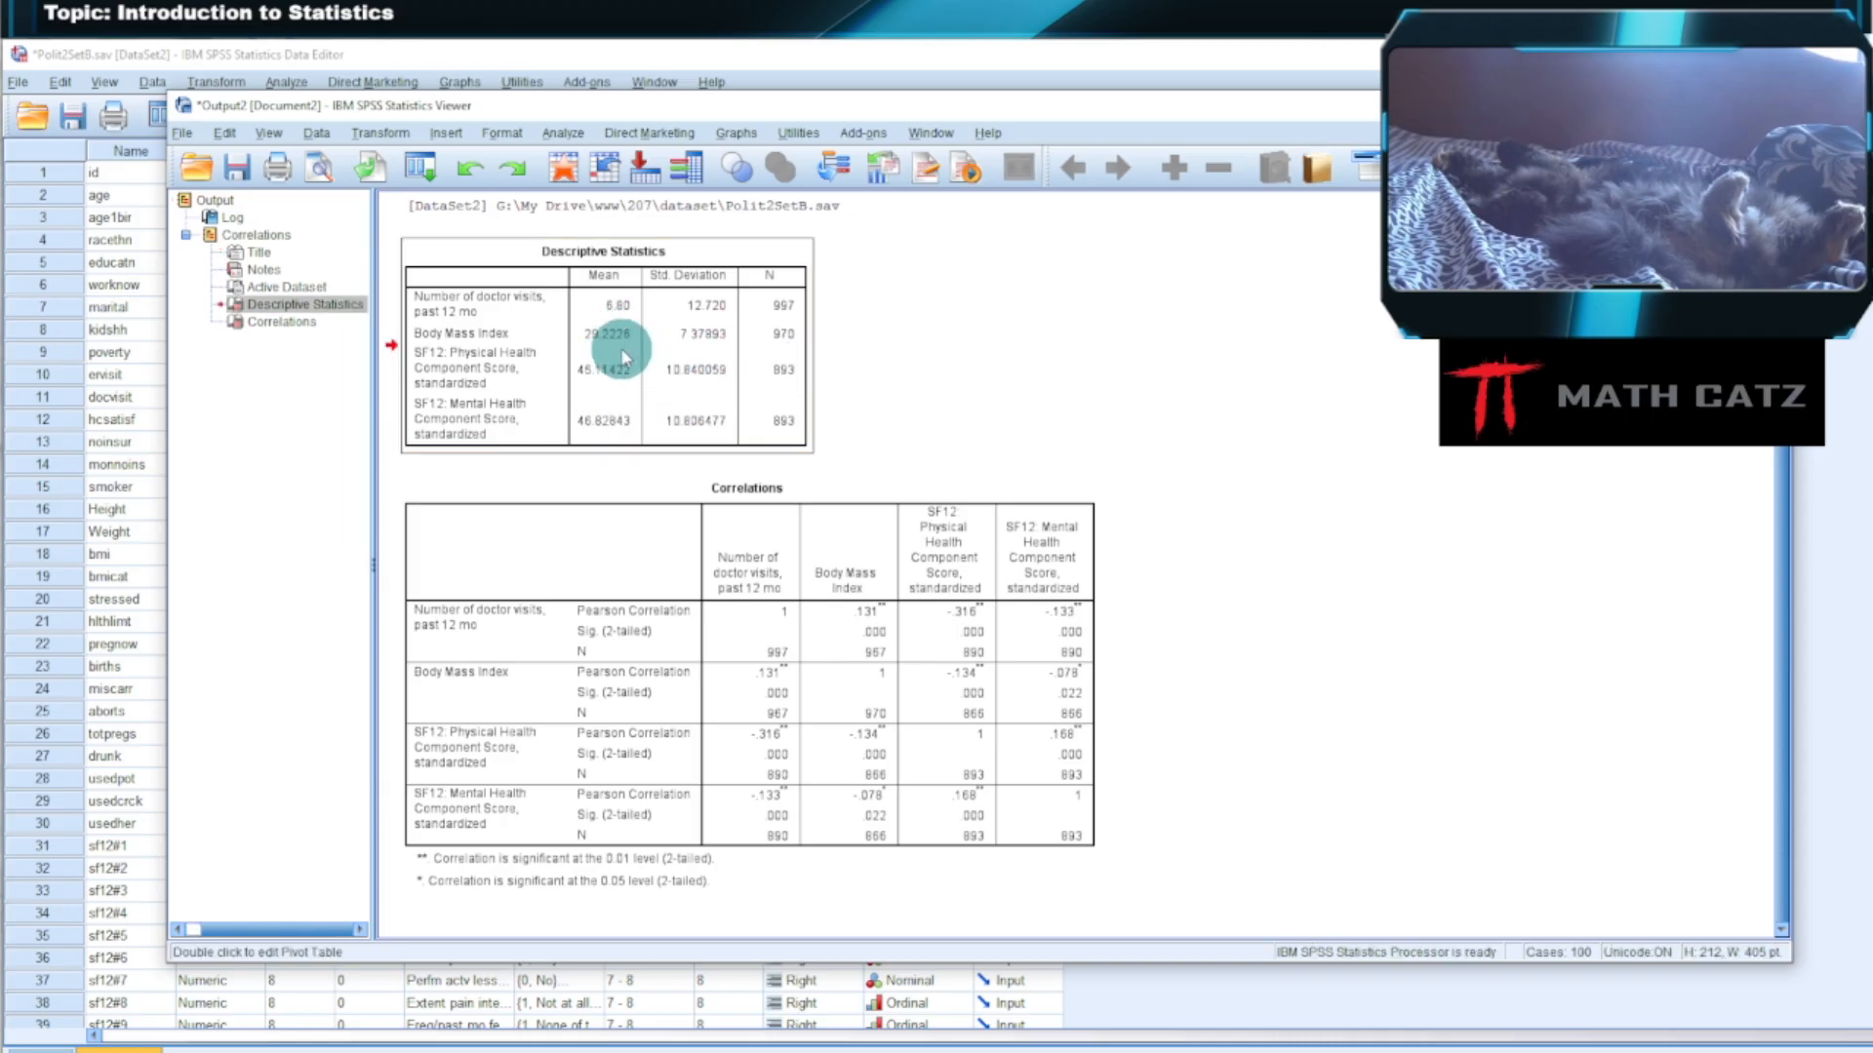
left_click(322, 170)
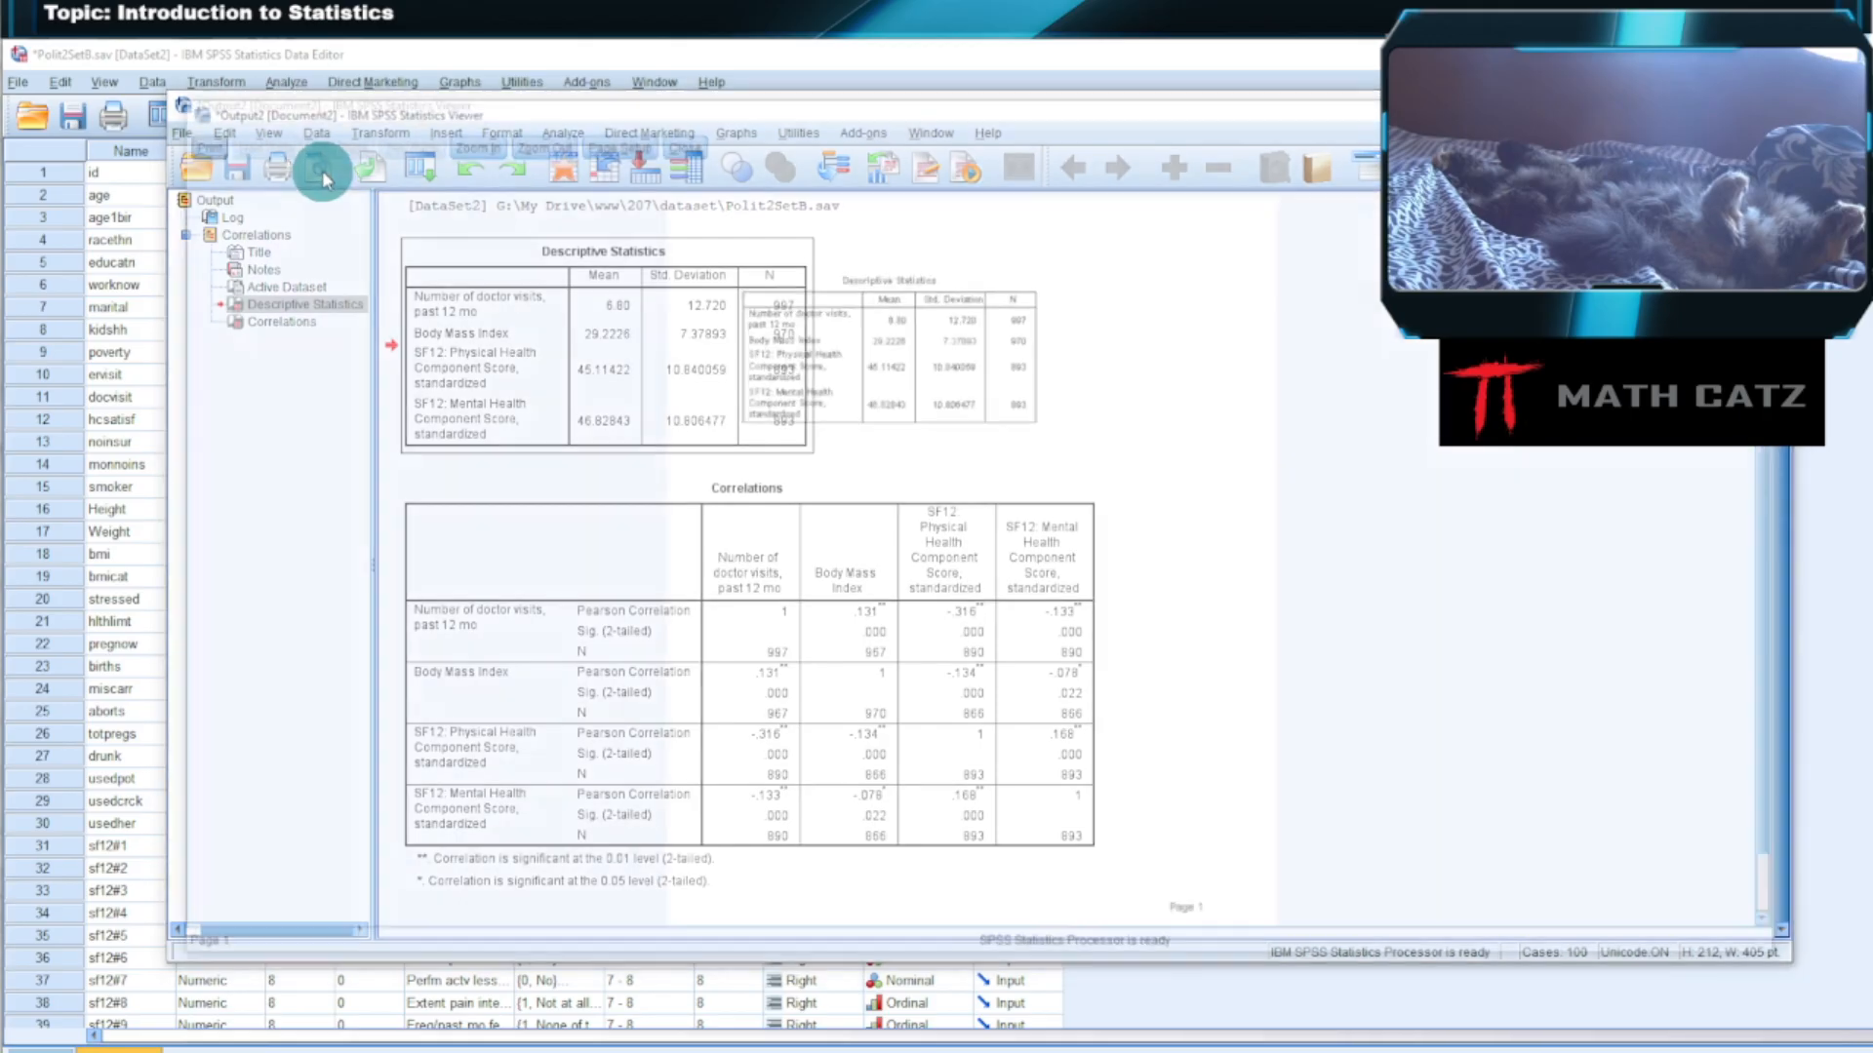
left_click(474, 139)
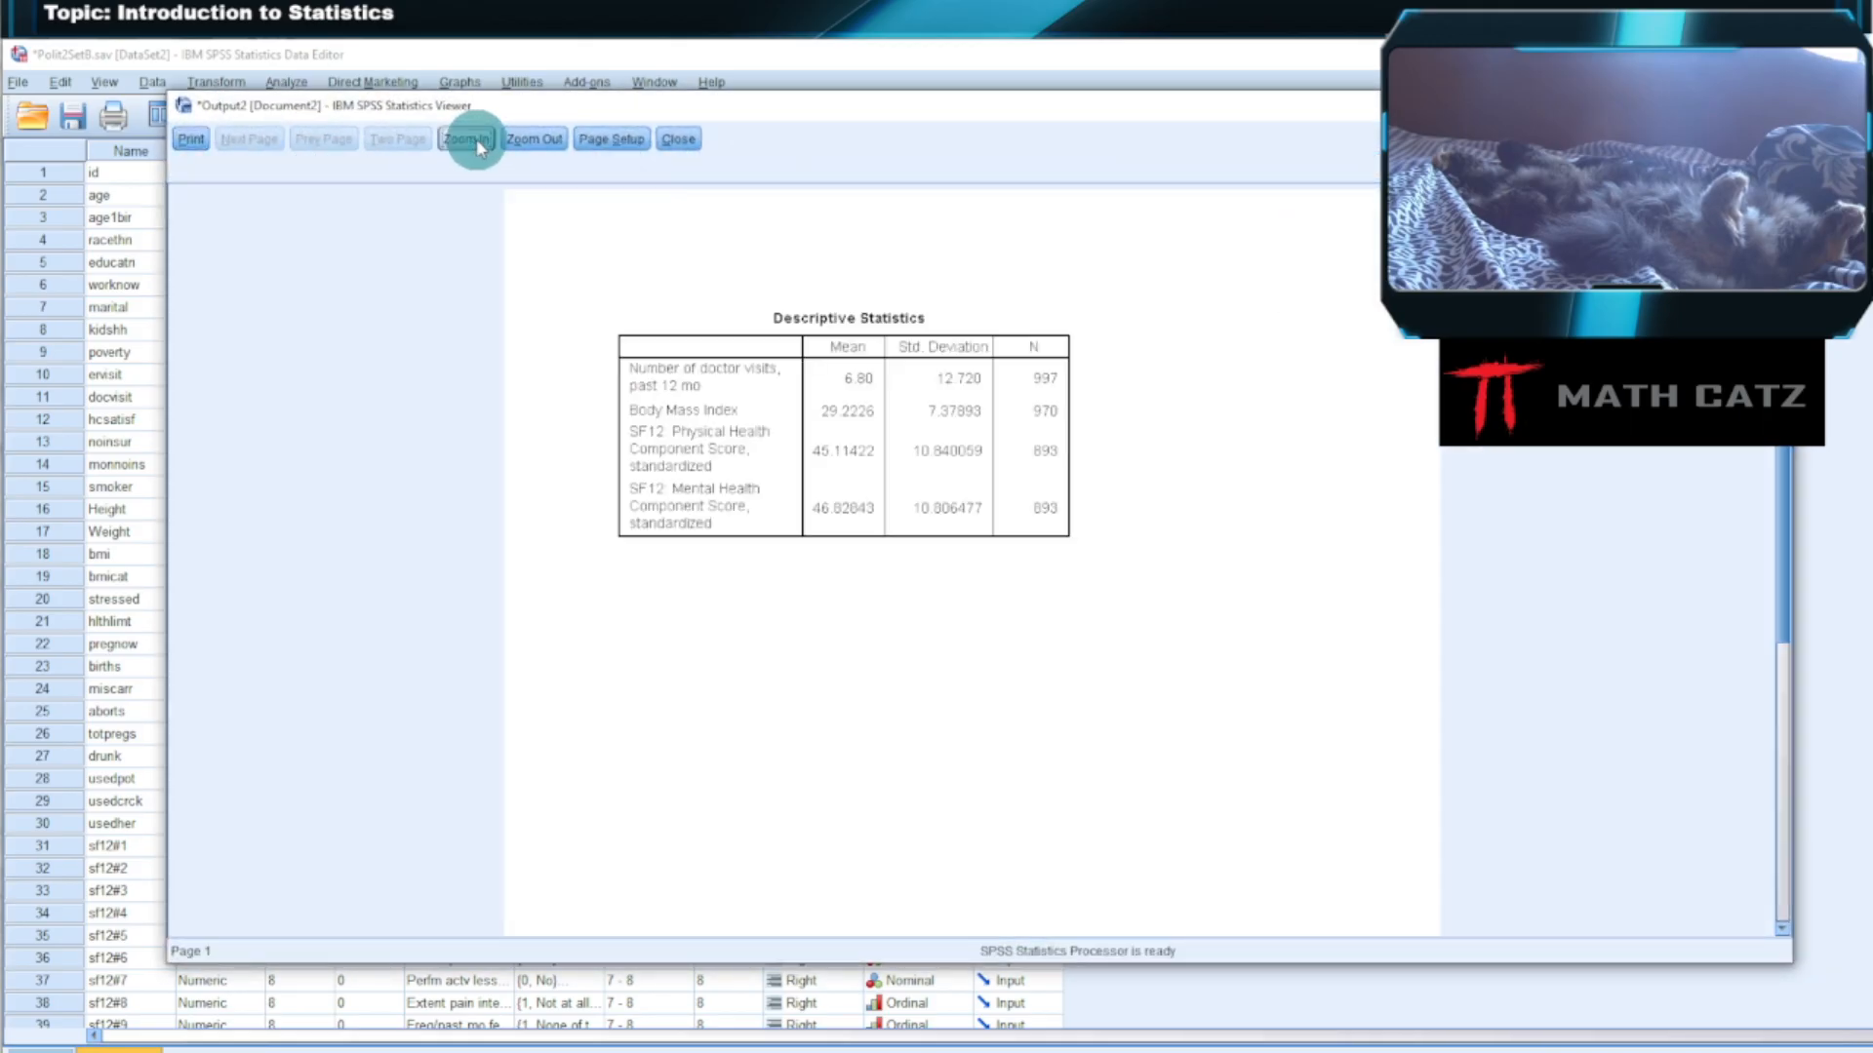
left_click(476, 138)
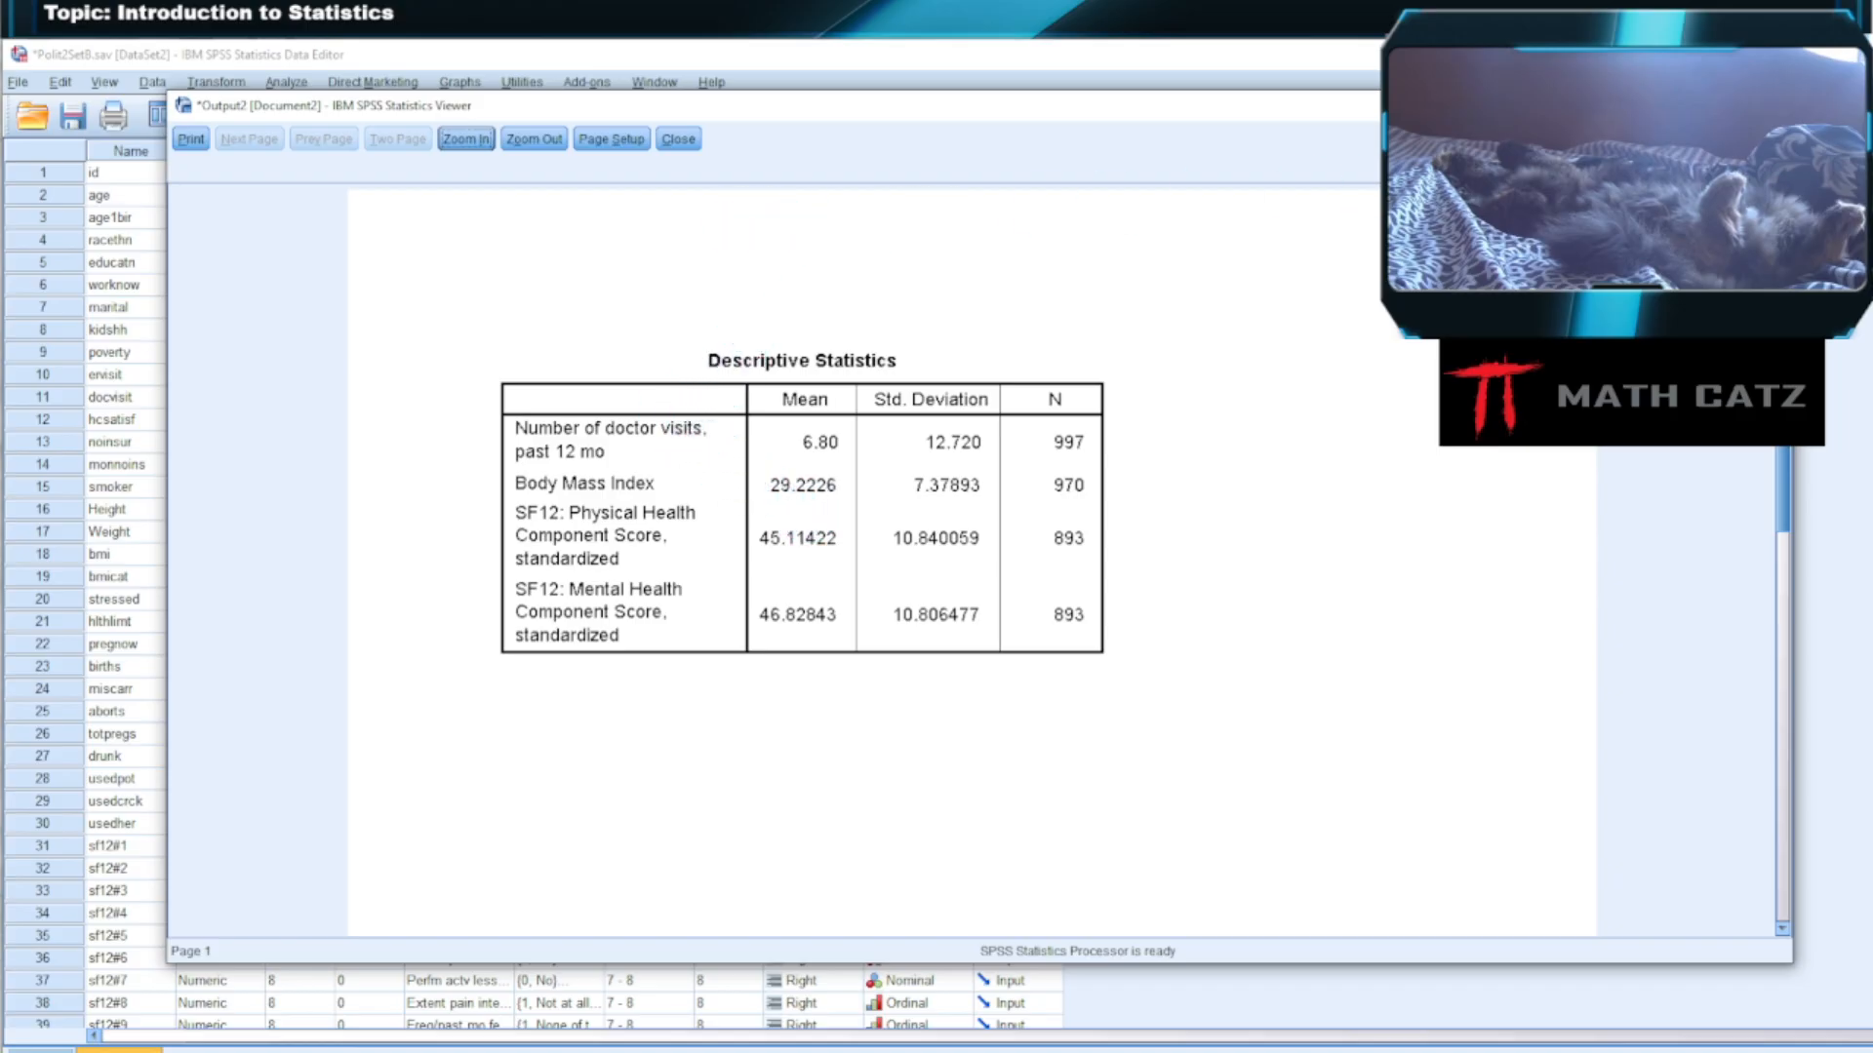
left_click(678, 139)
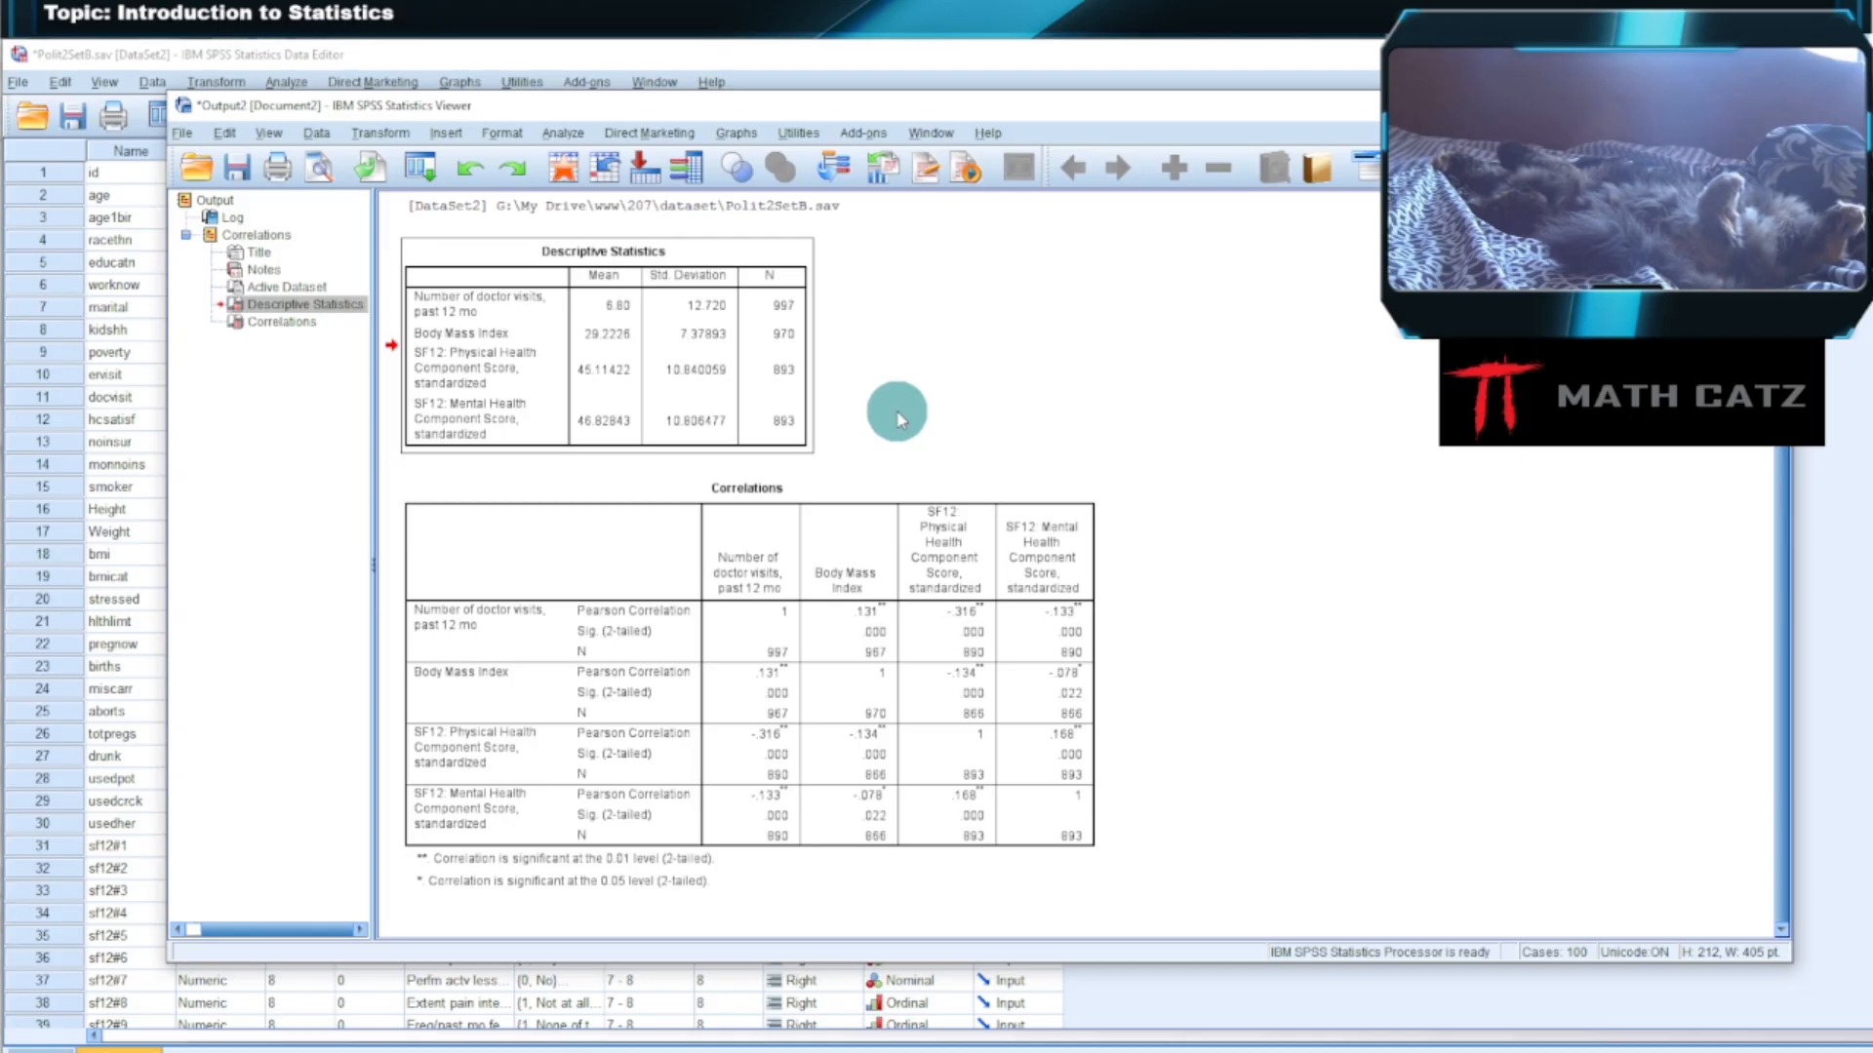
Review the means, standard deviations and sample sizes in an enlarged print preview of the Descriptive Statistics table, and close the preview.
left_click(447, 366)
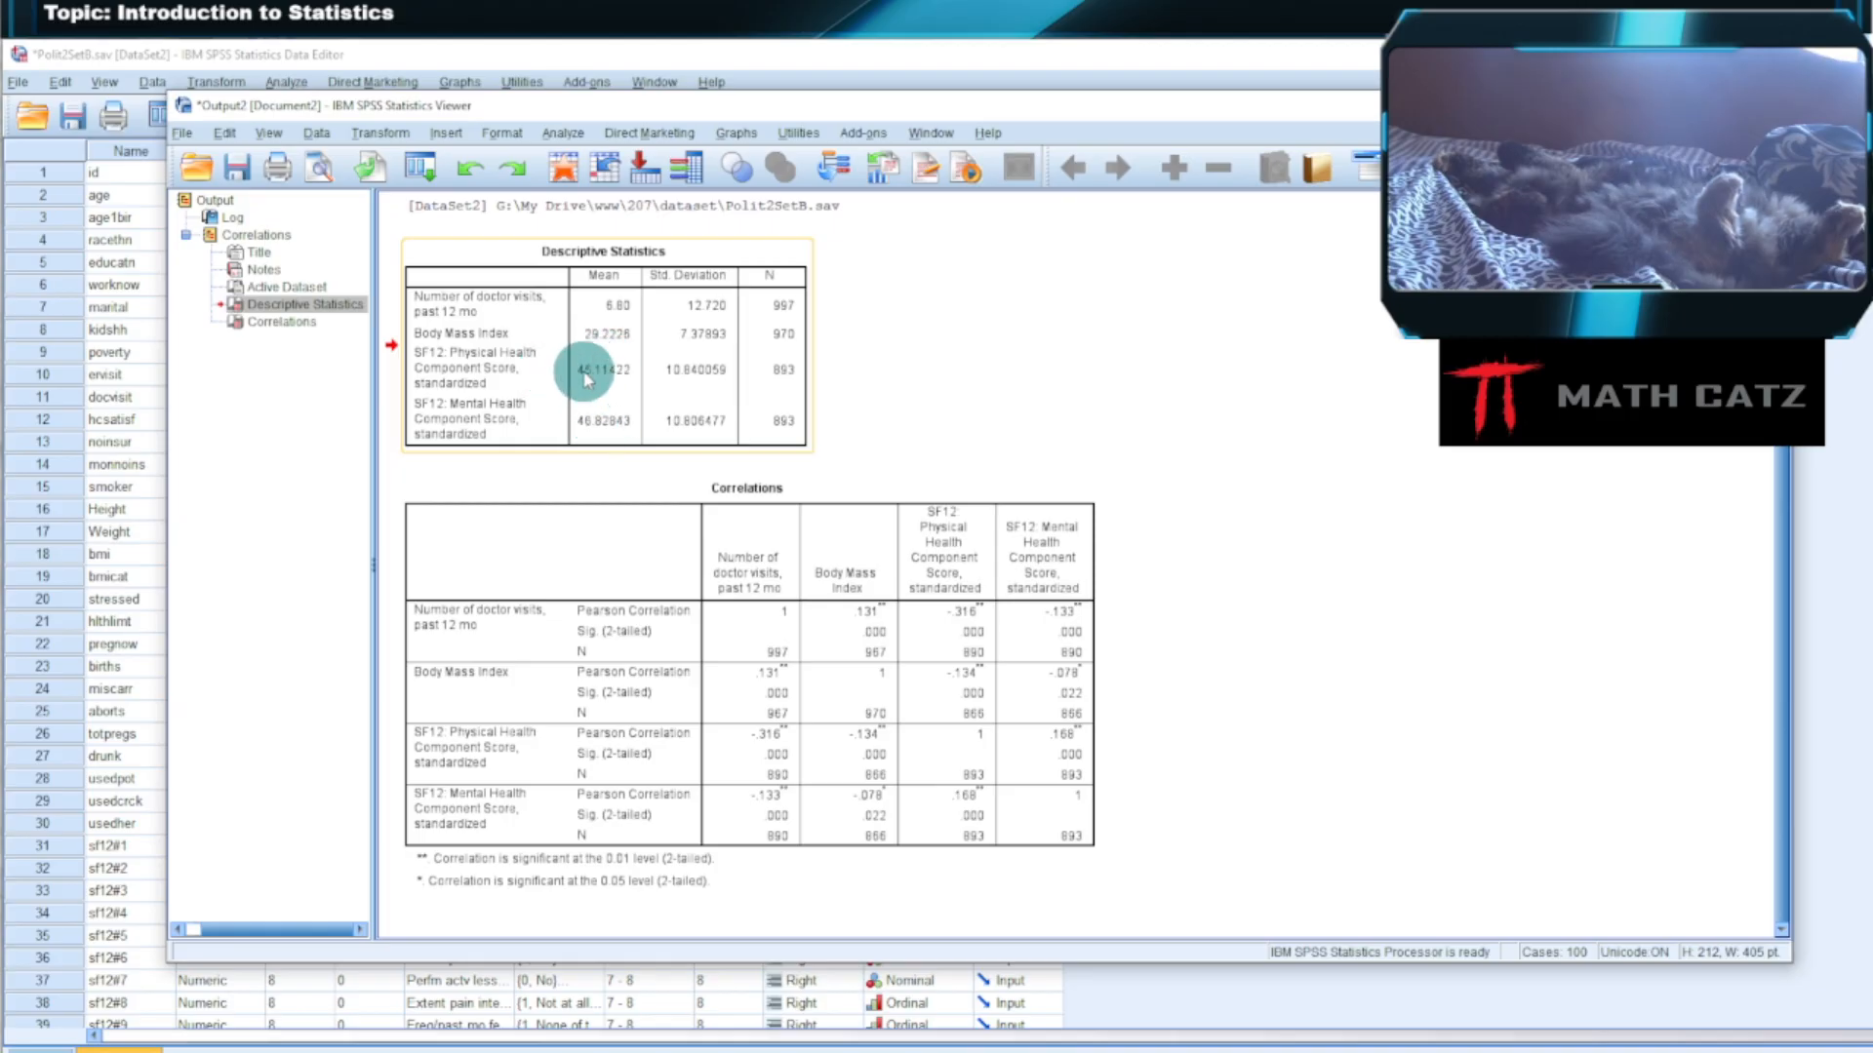
left_click(319, 170)
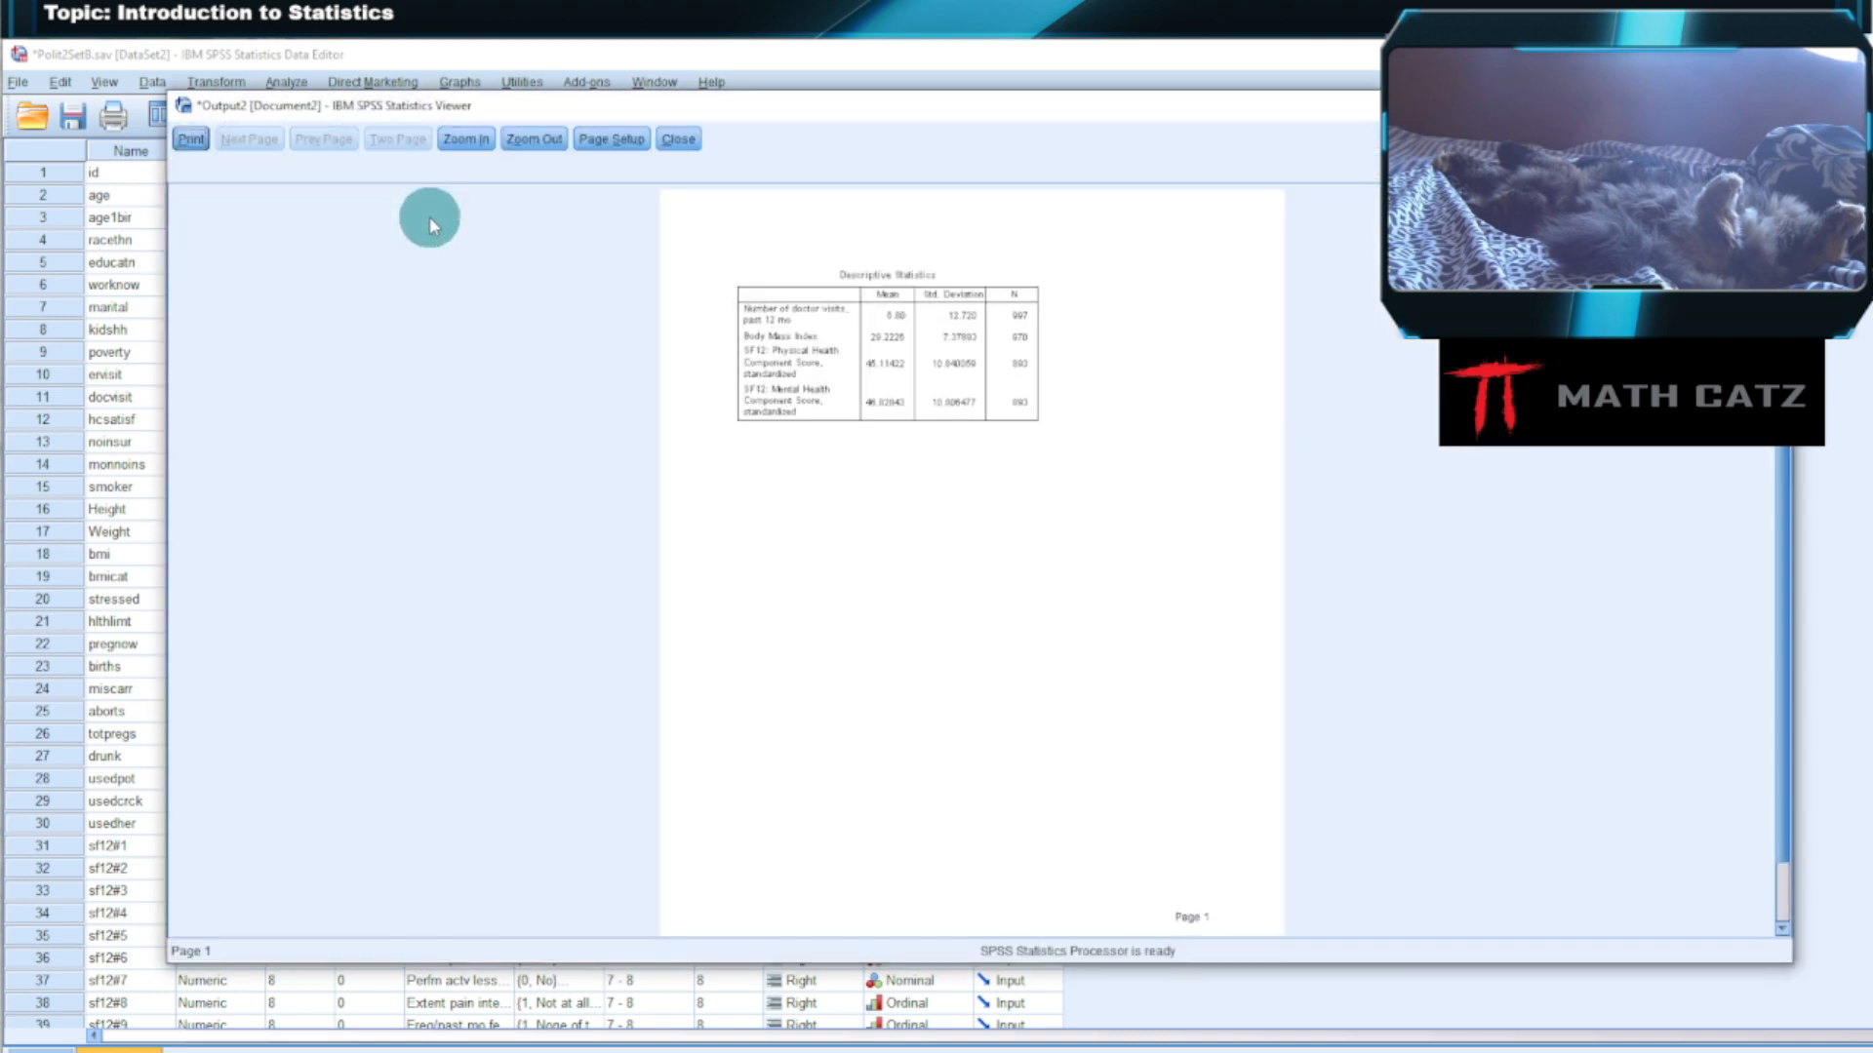
left_click(460, 141)
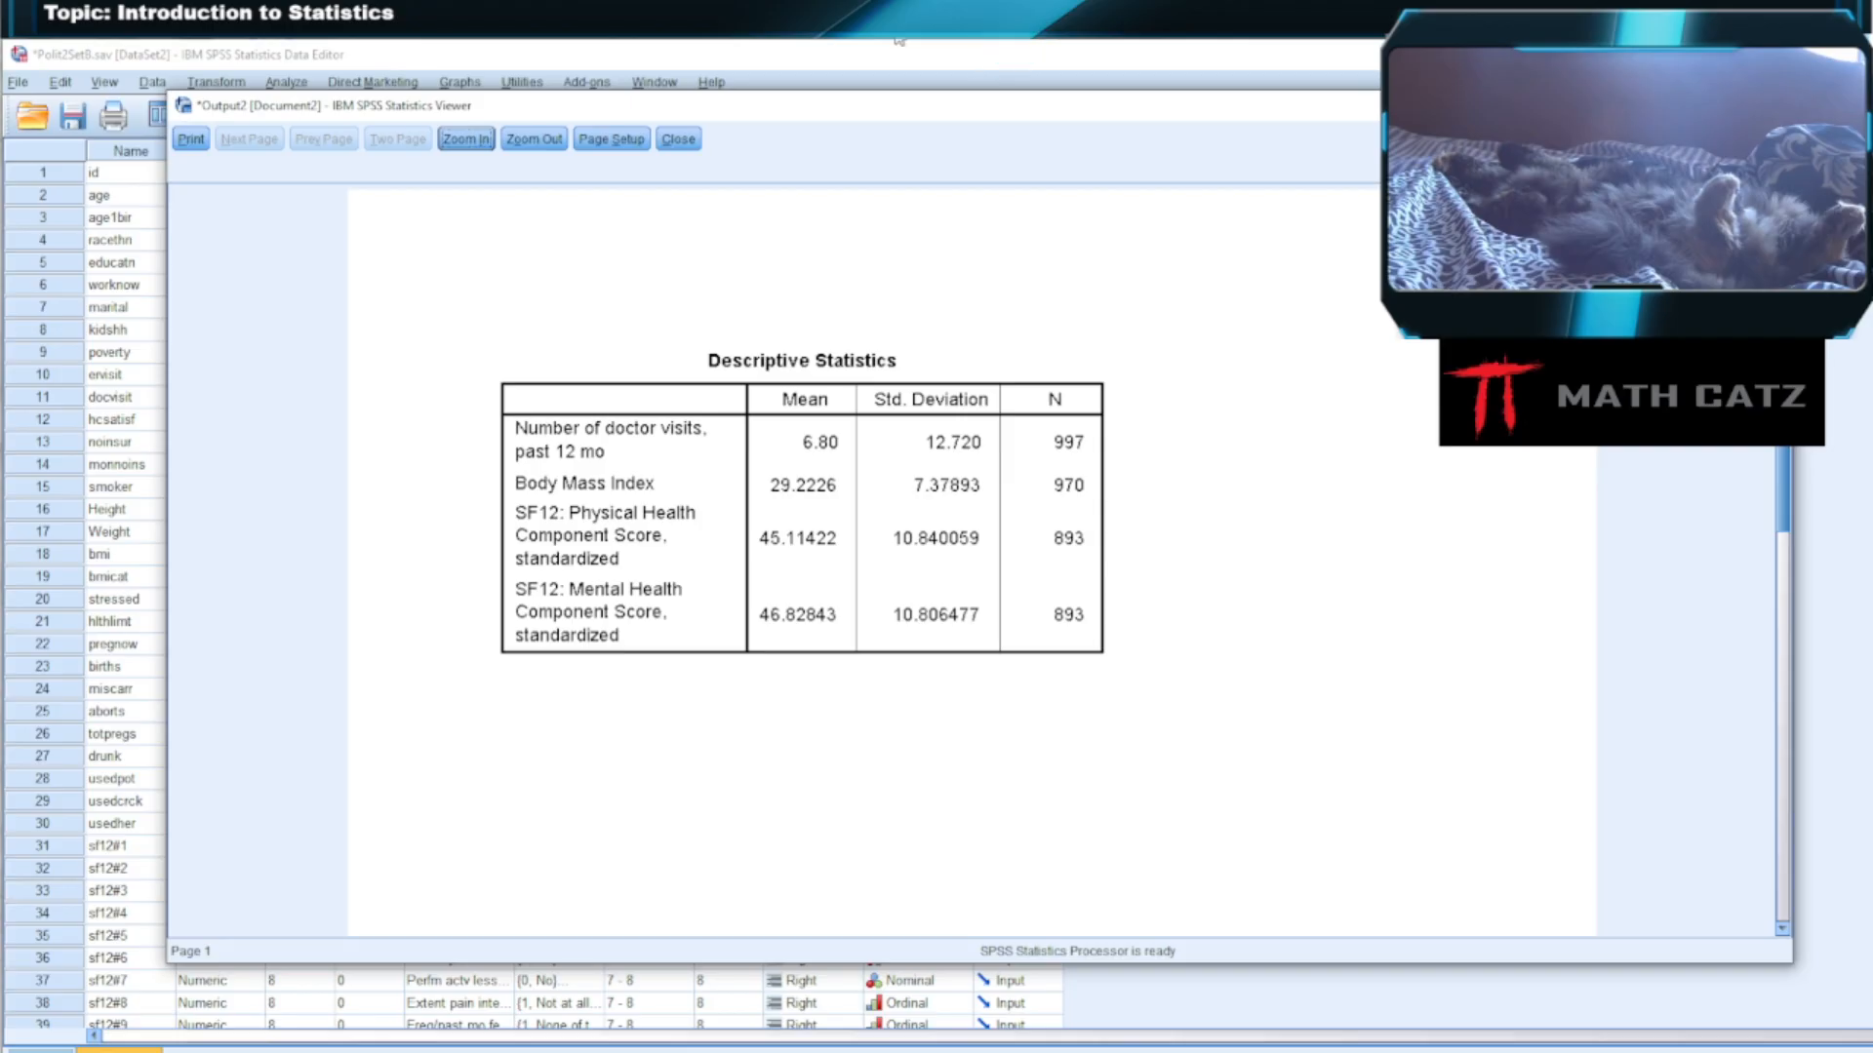
left_click(675, 142)
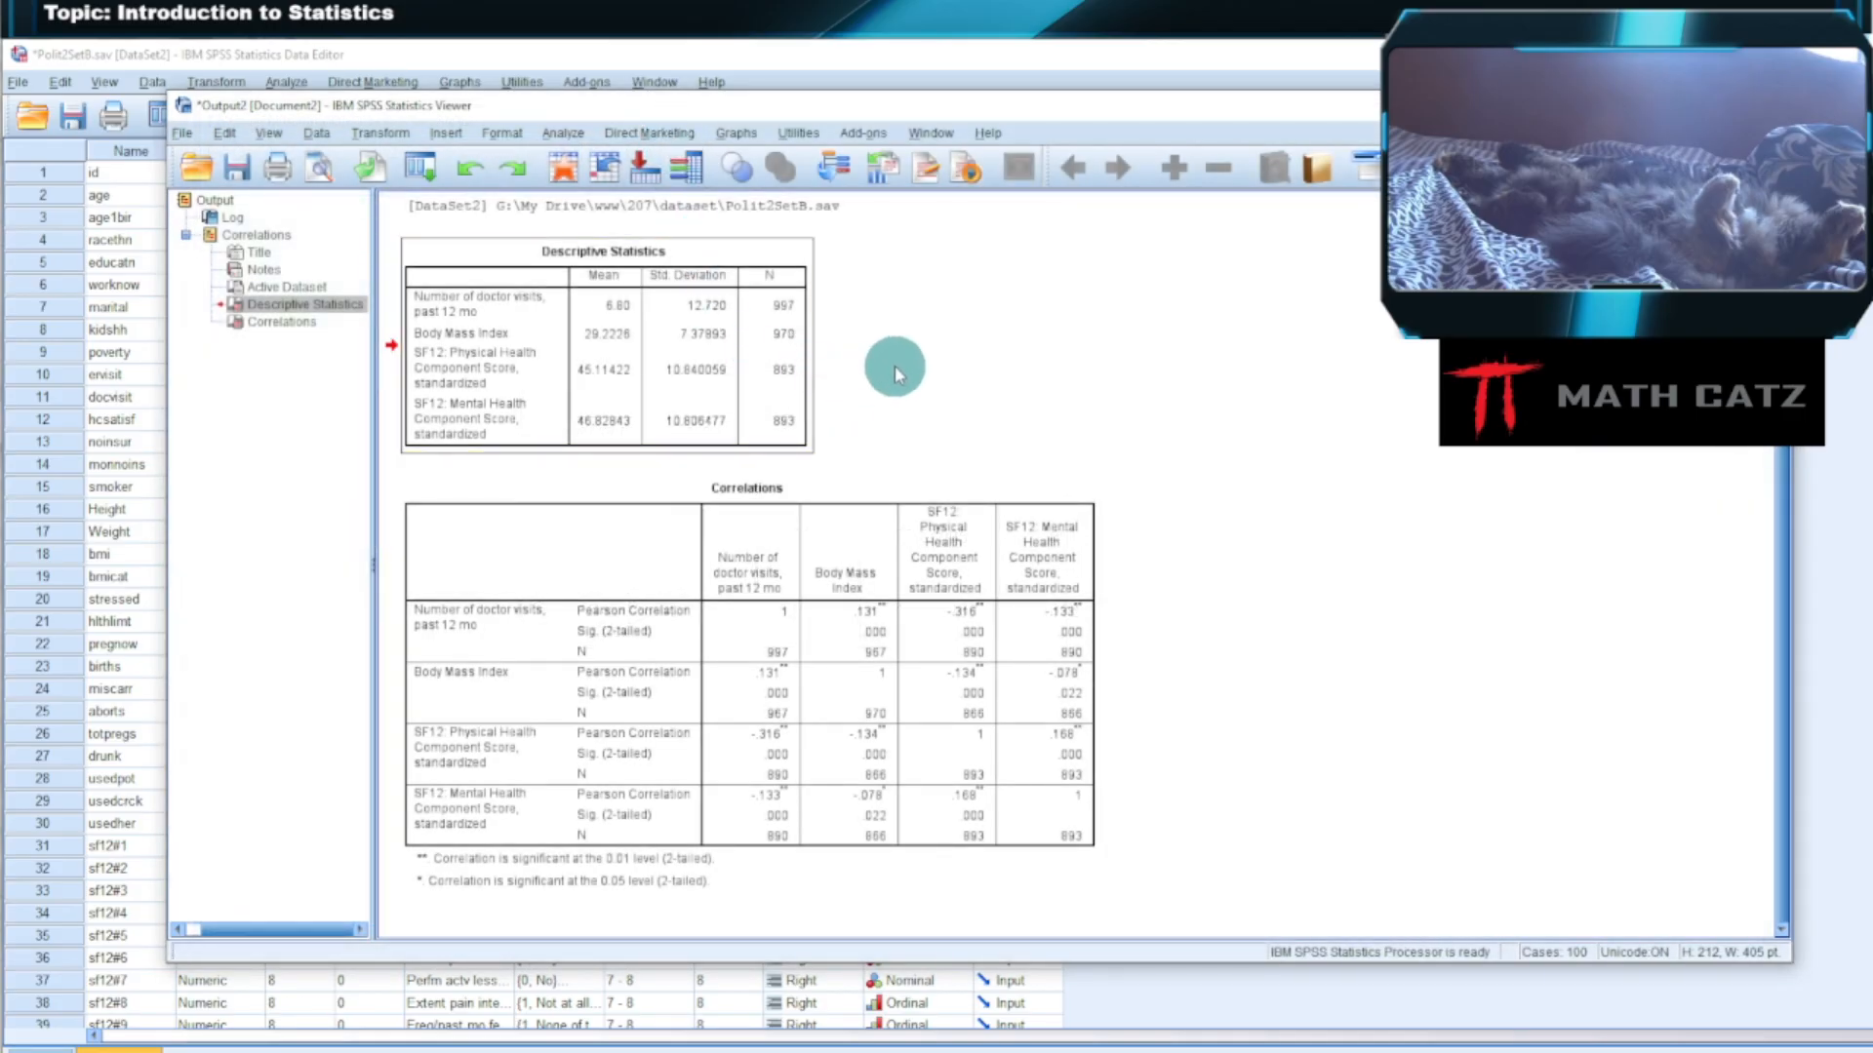
left_click(578, 389)
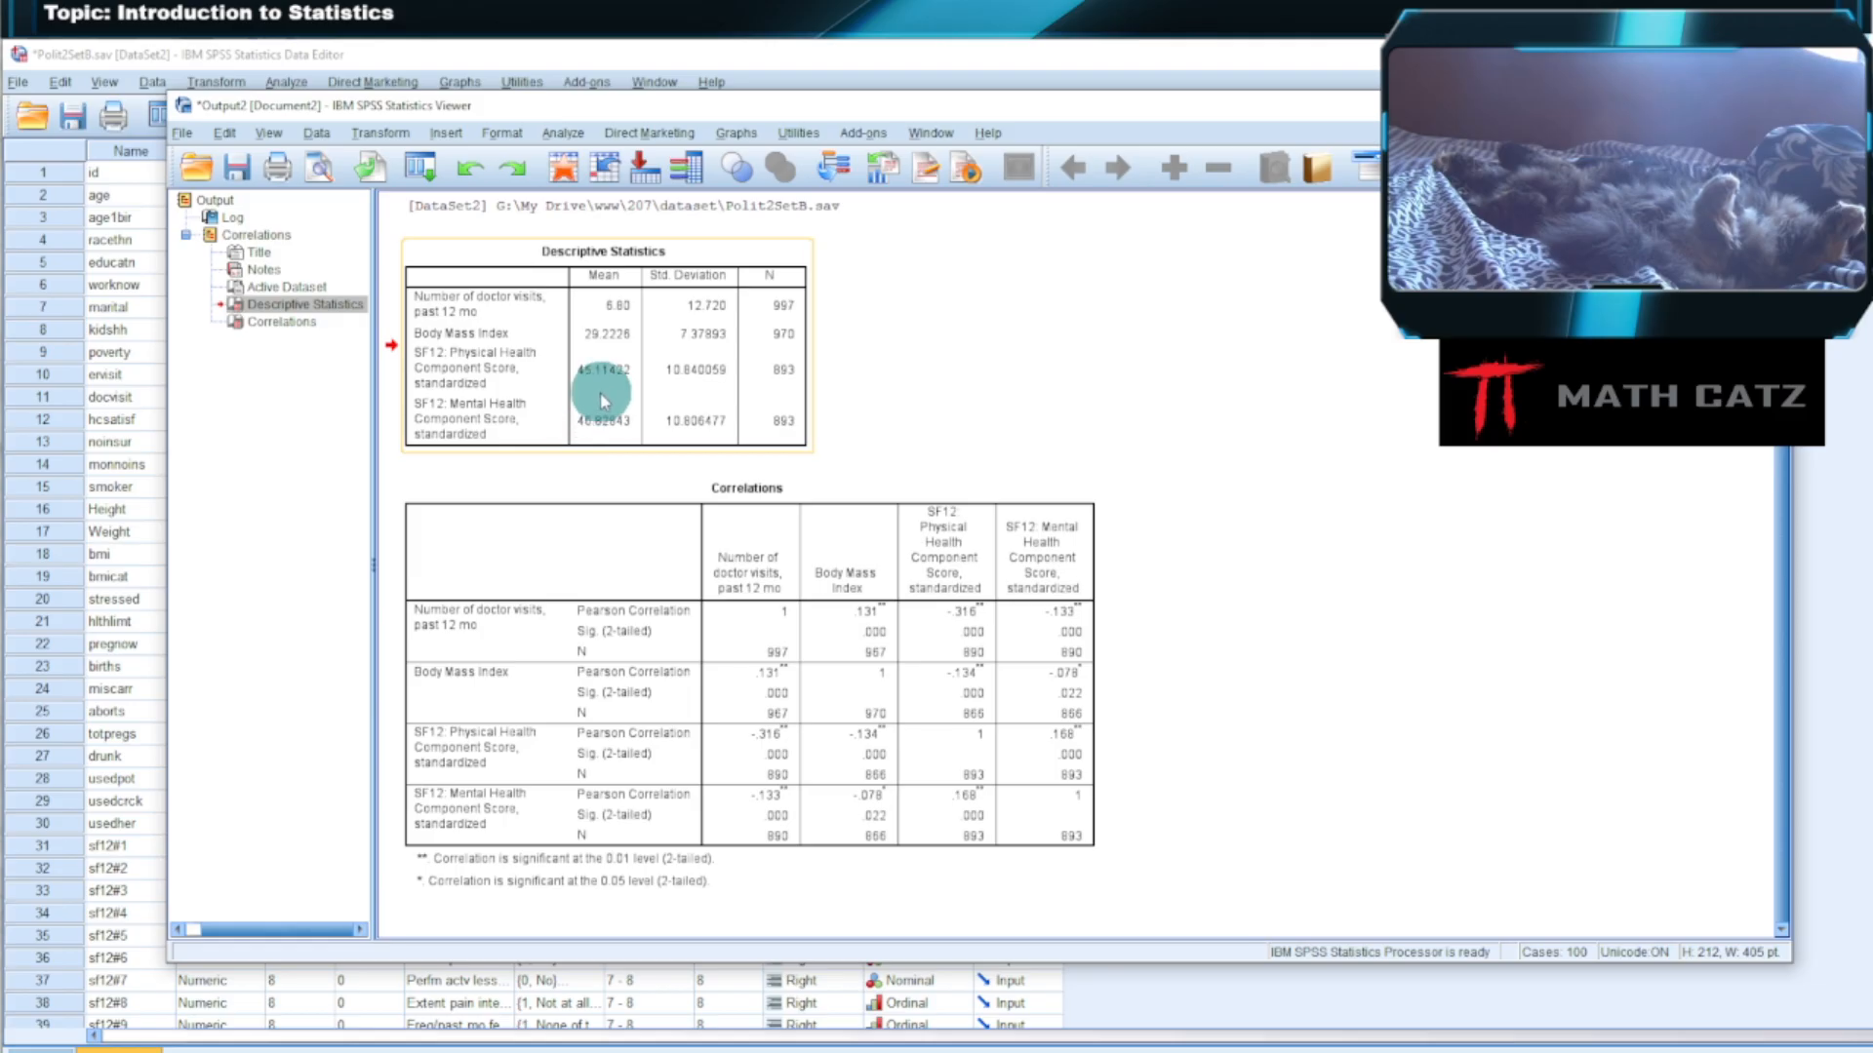
double_click(602, 404)
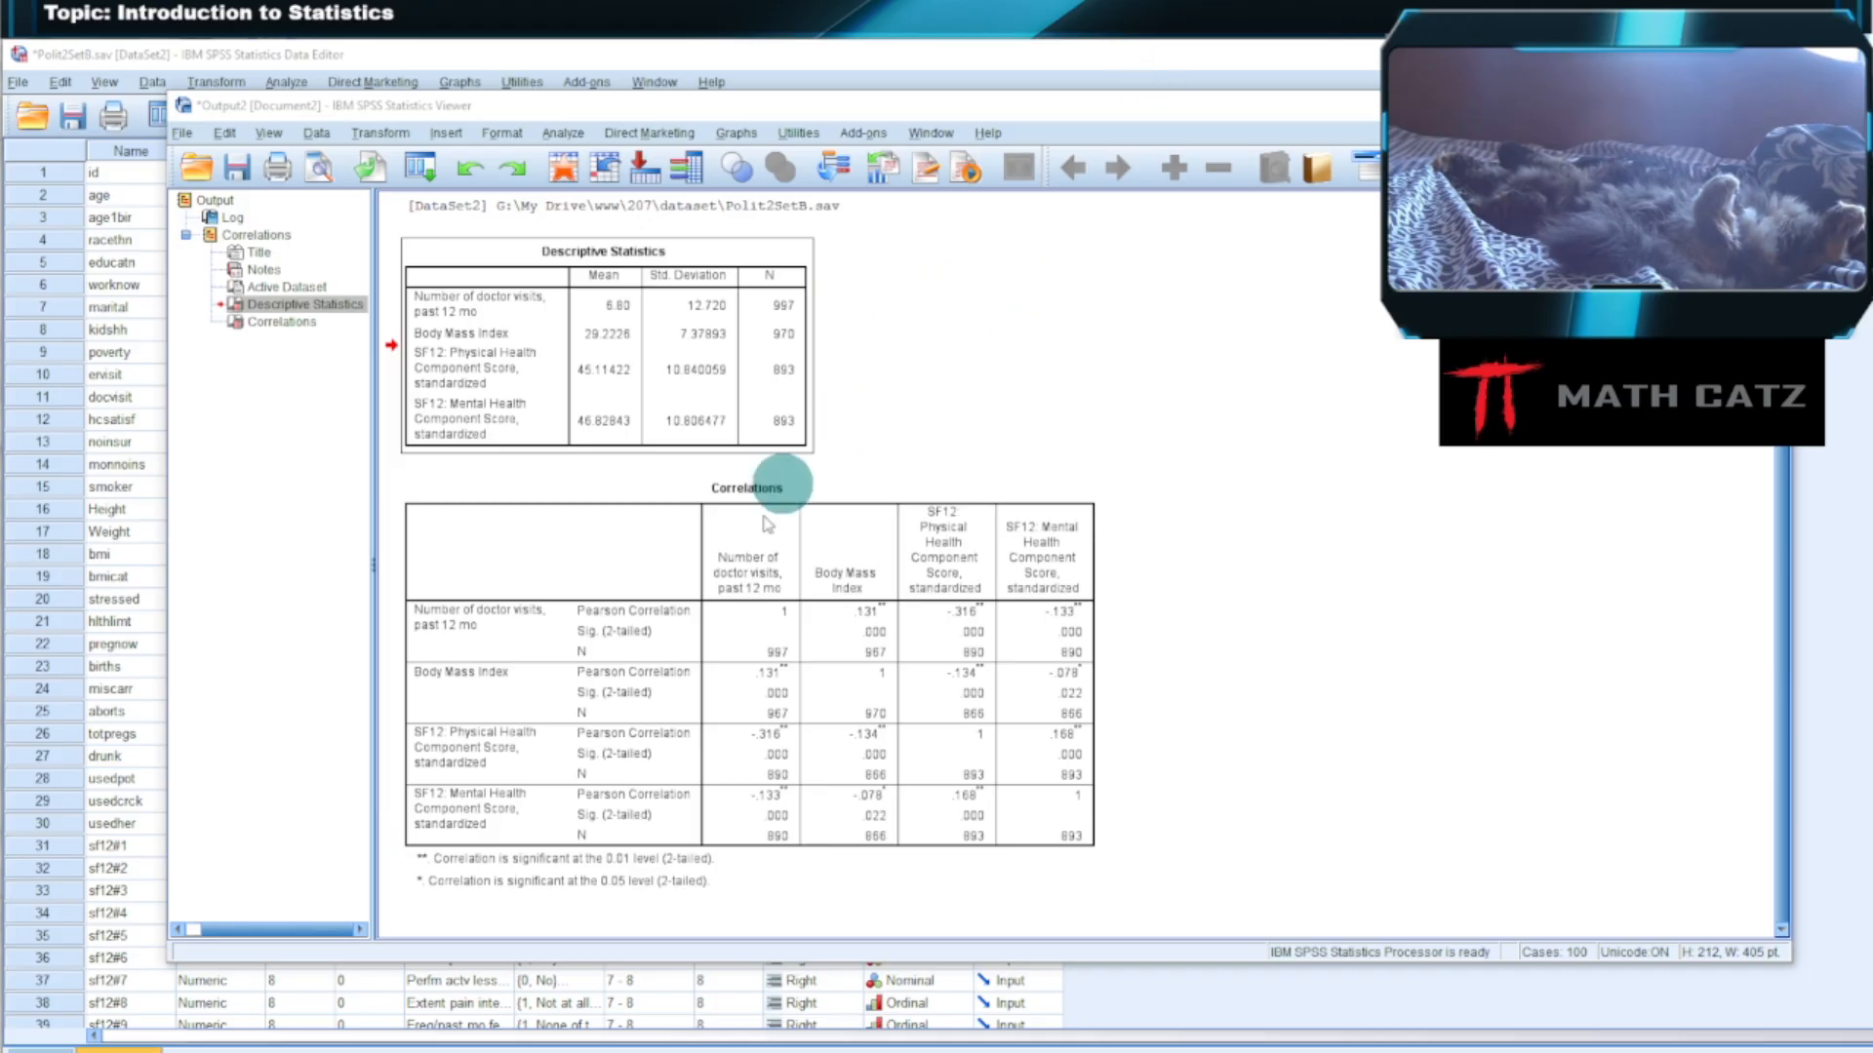
Examine the coefficients, significance values and sample sizes of the Correlations table in an enlarged print preview, and return to the output.
left_click(691, 638)
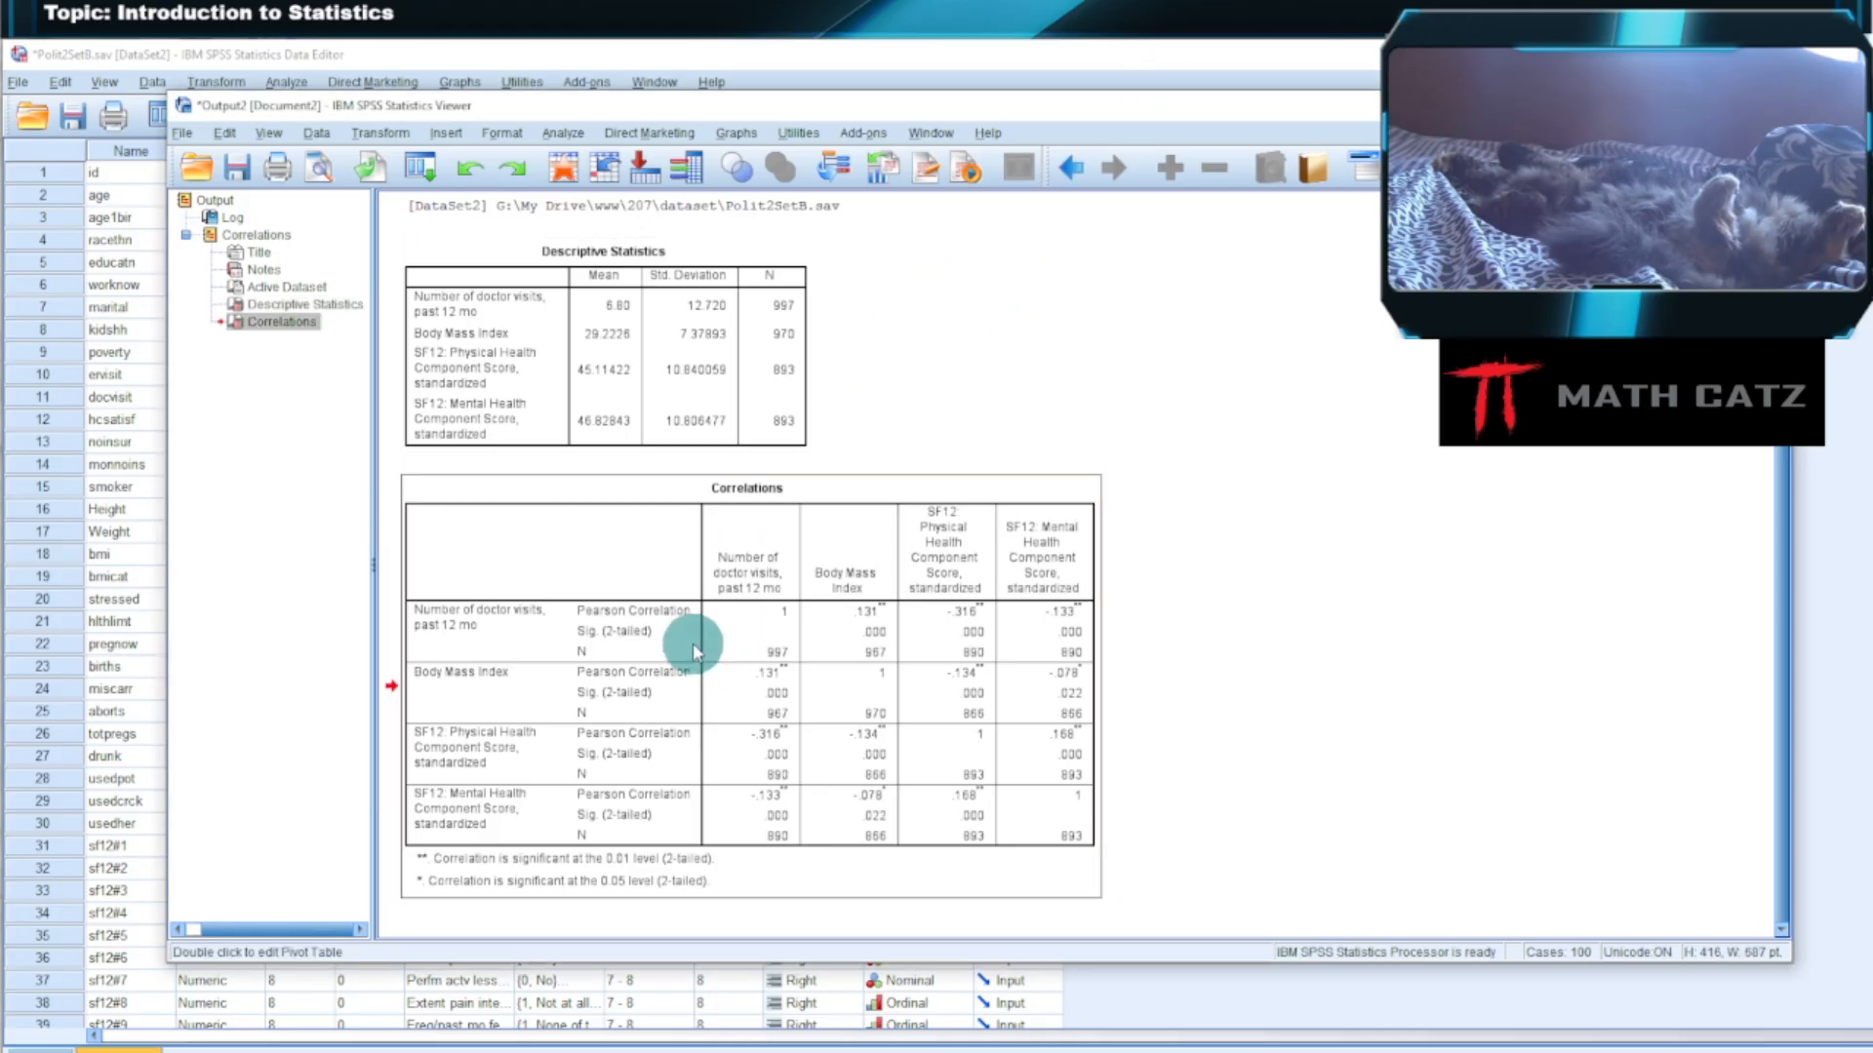
left_click(319, 168)
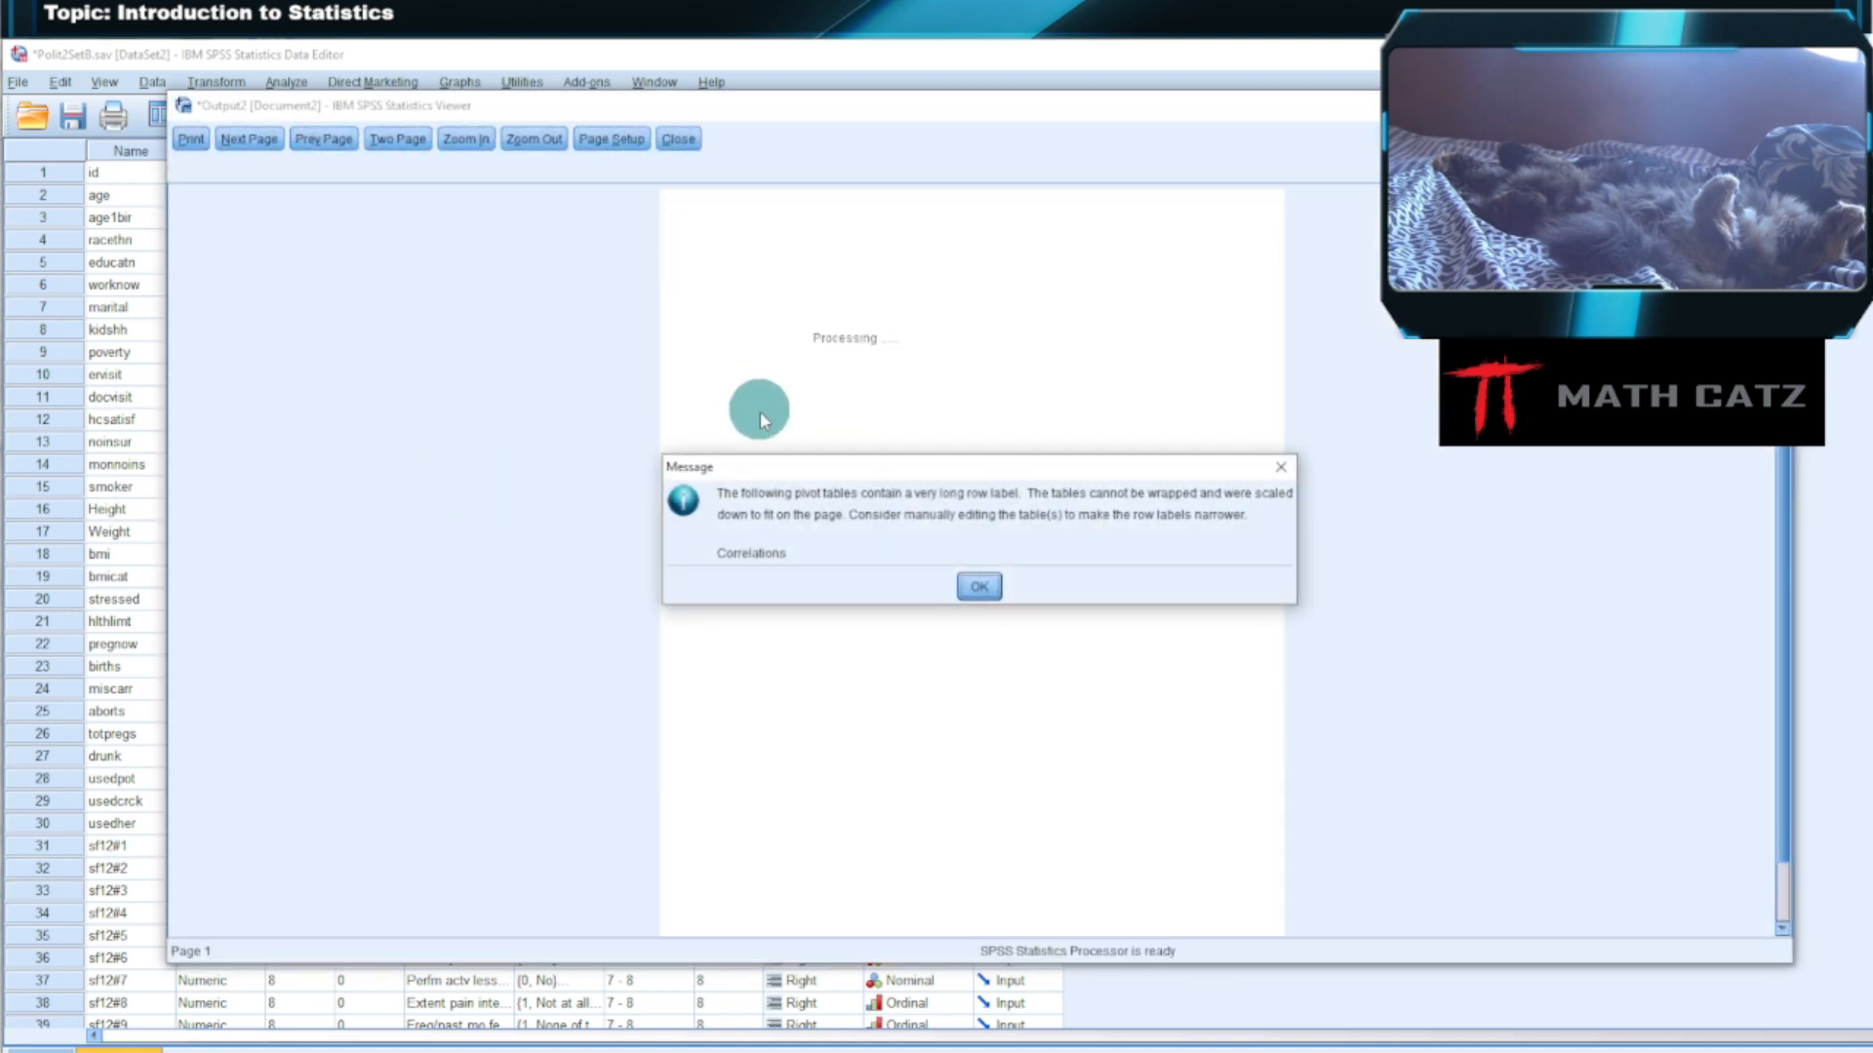
left_click(980, 587)
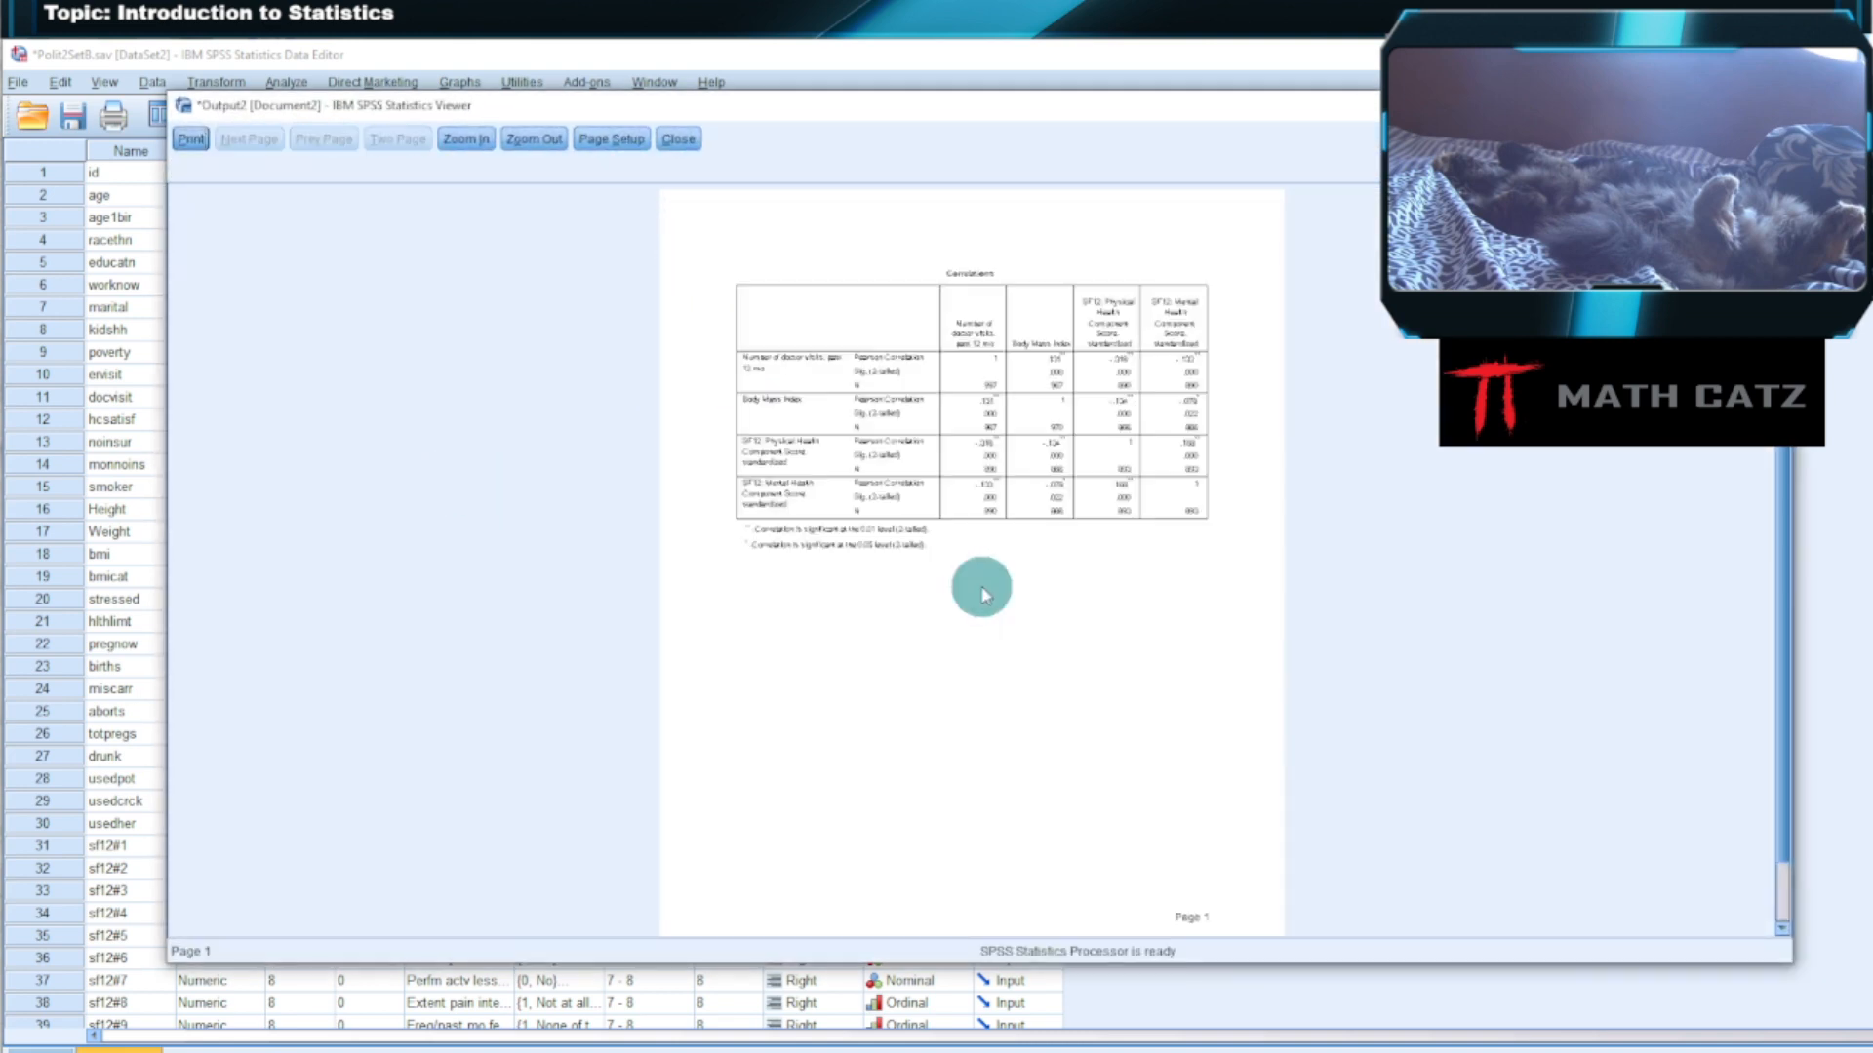
left_click(482, 139)
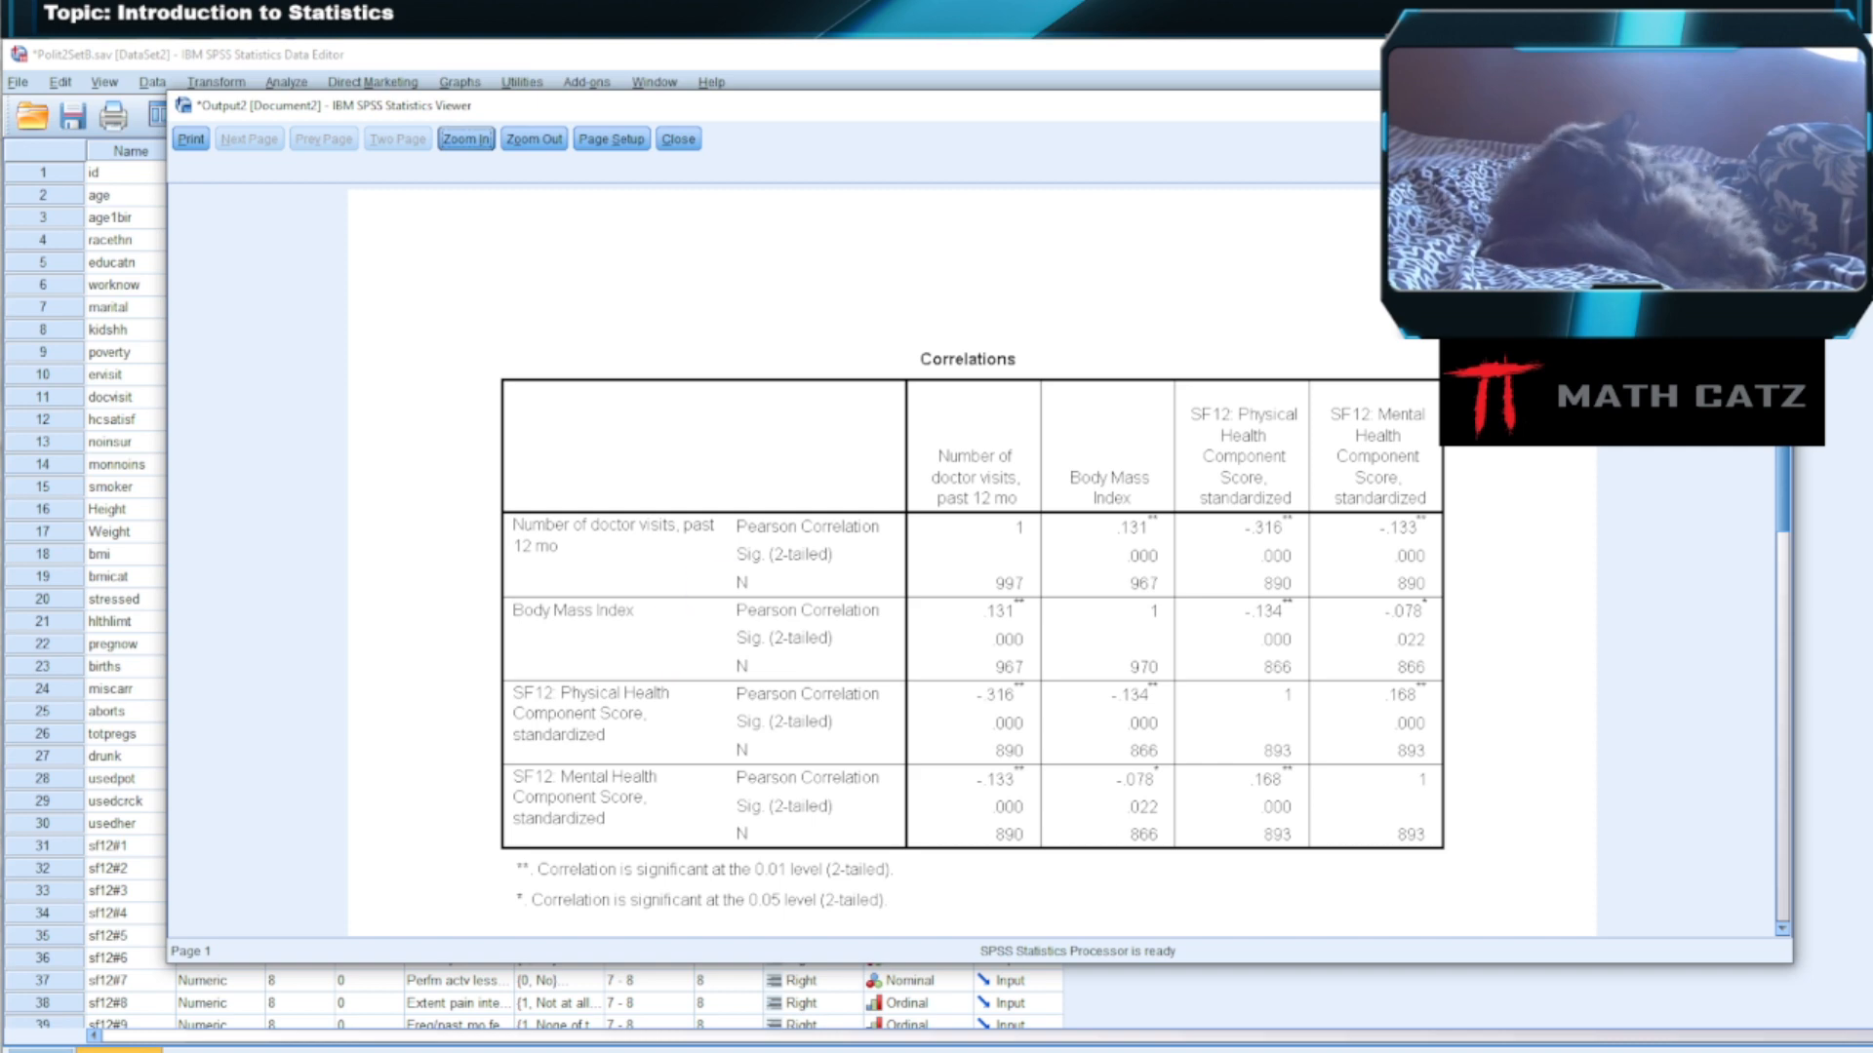
left_click(679, 139)
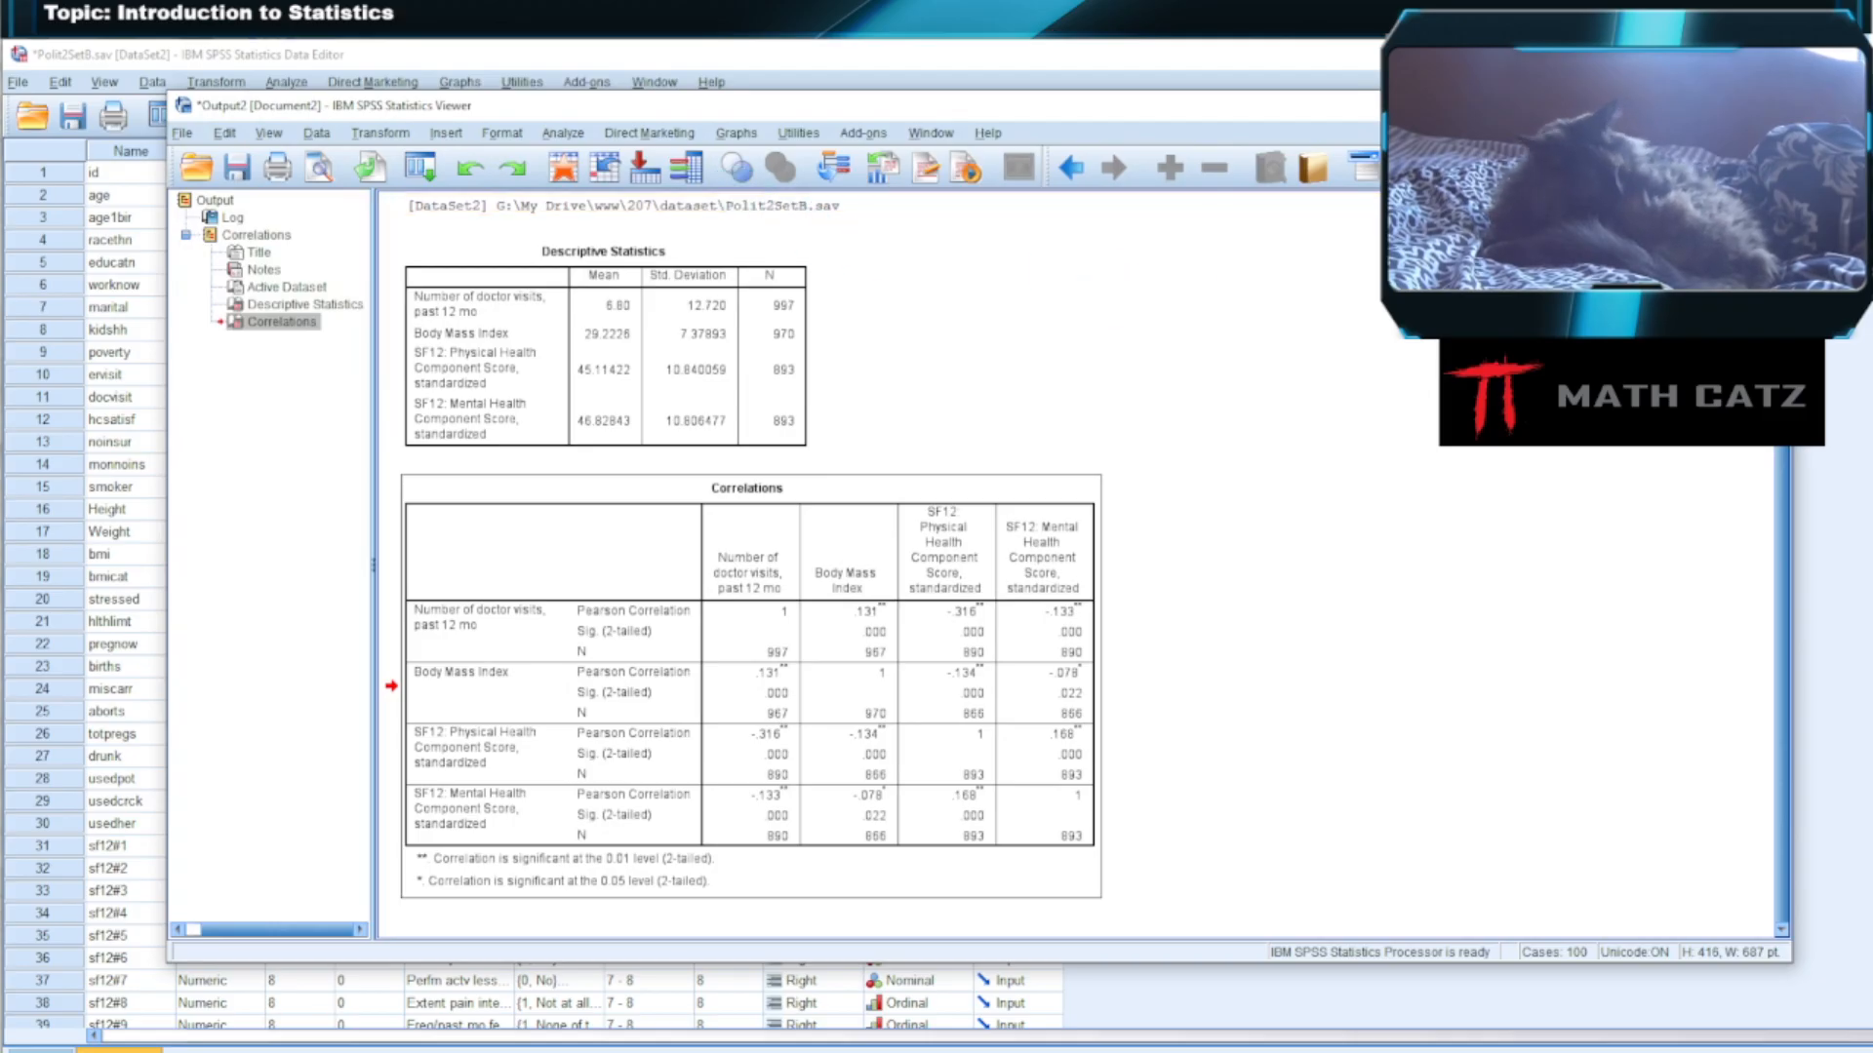
Close the Output2 viewer without saving its contents and bring up the Polit2SetA data set.
left_click(1769, 105)
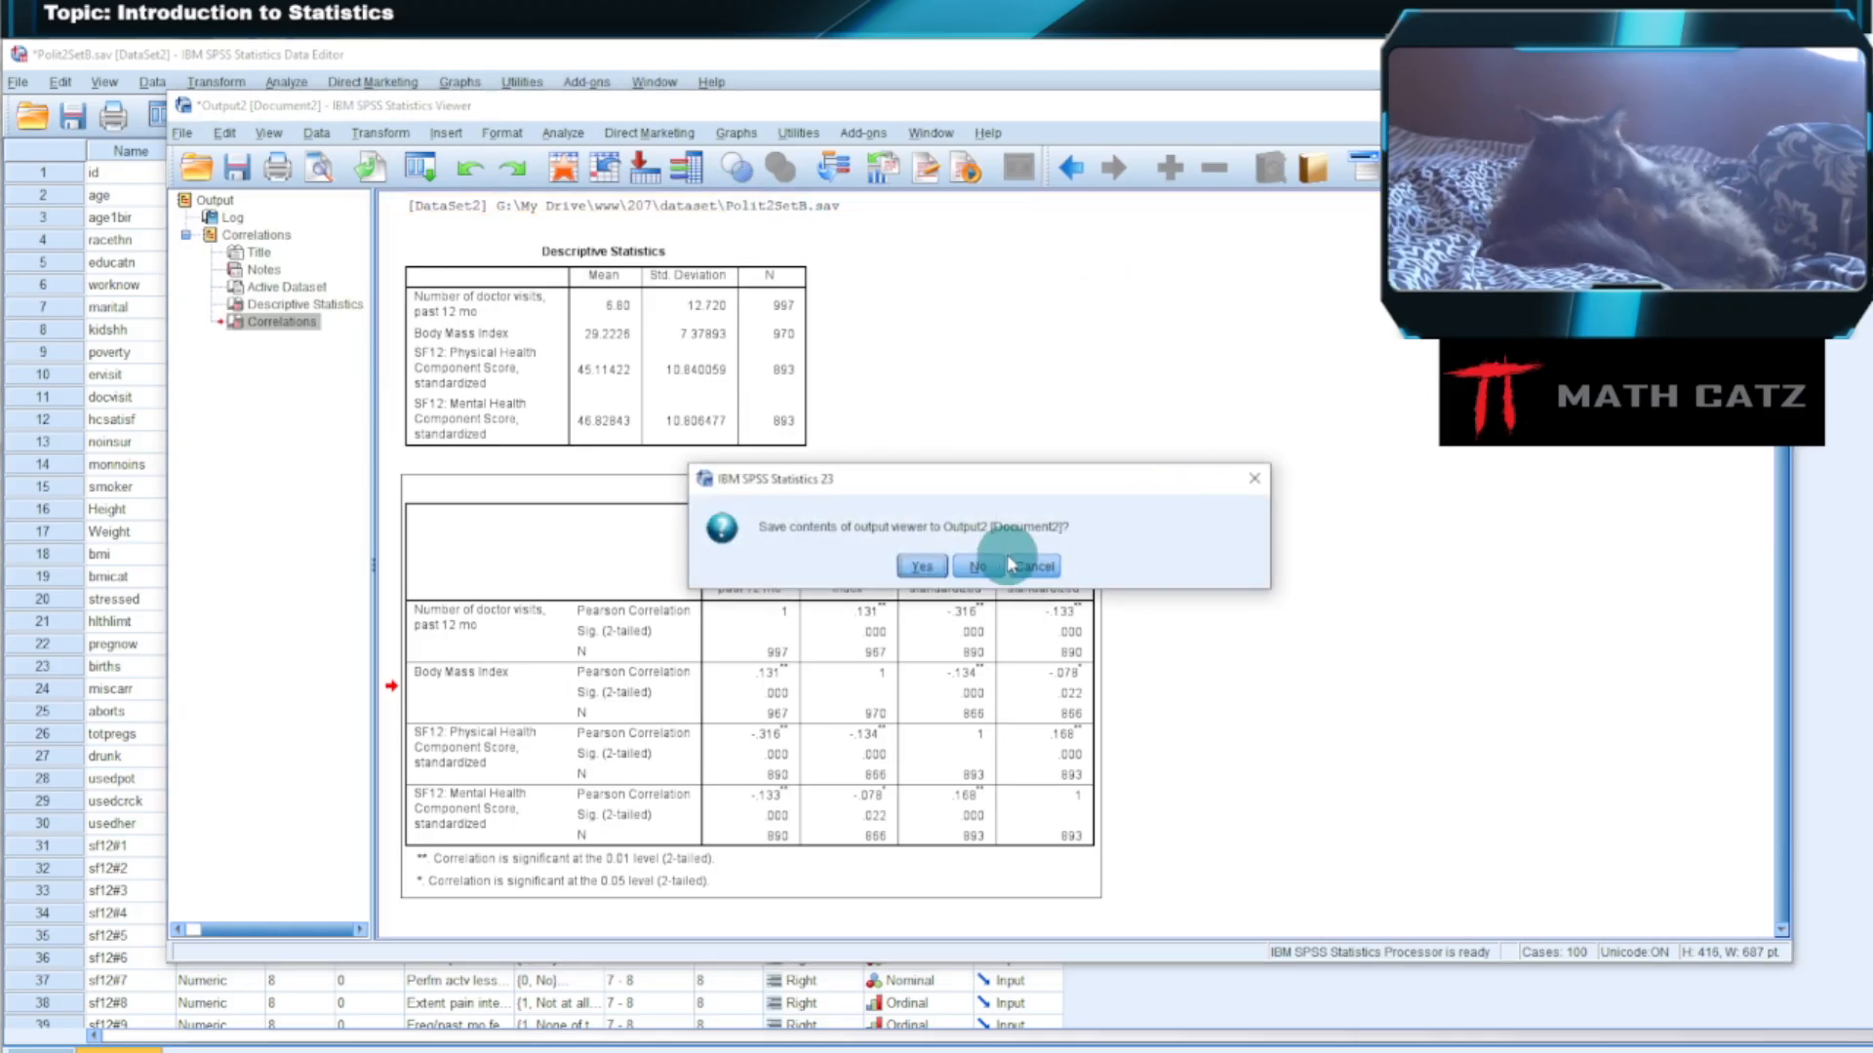
left_click(977, 567)
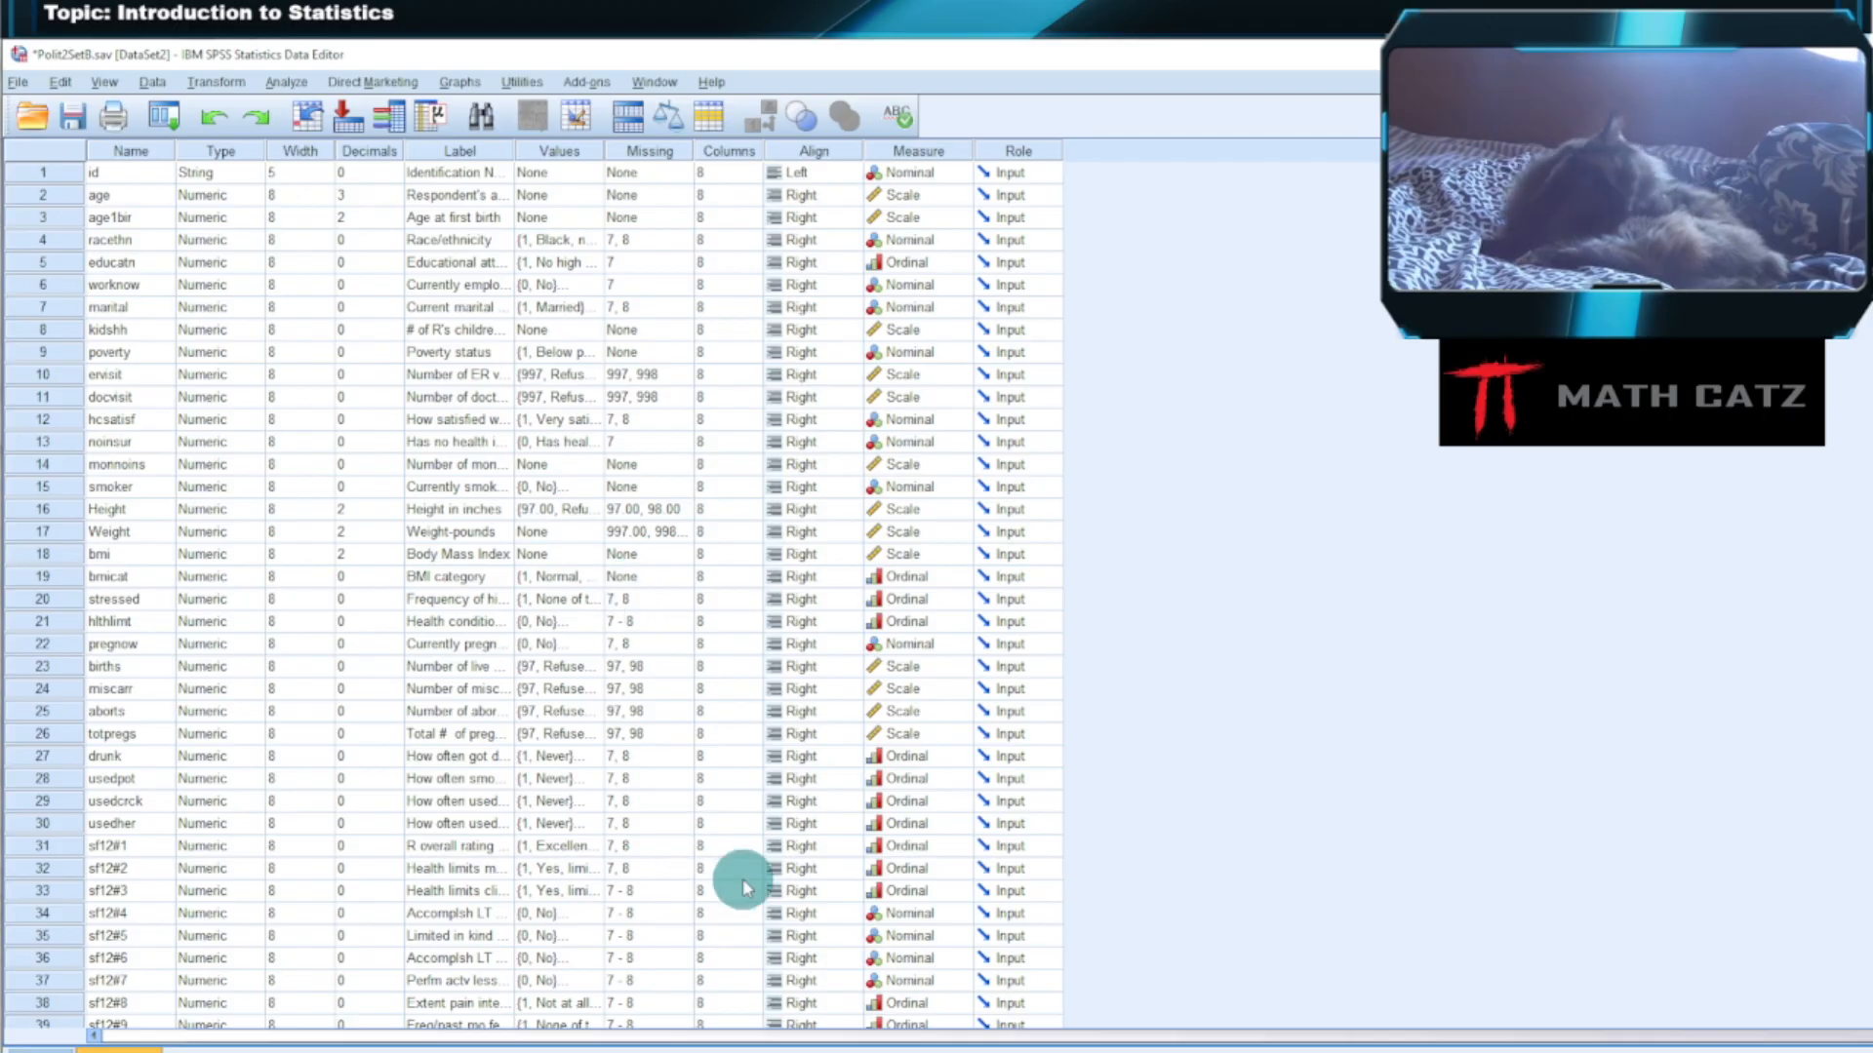
mouse_move(682, 1048)
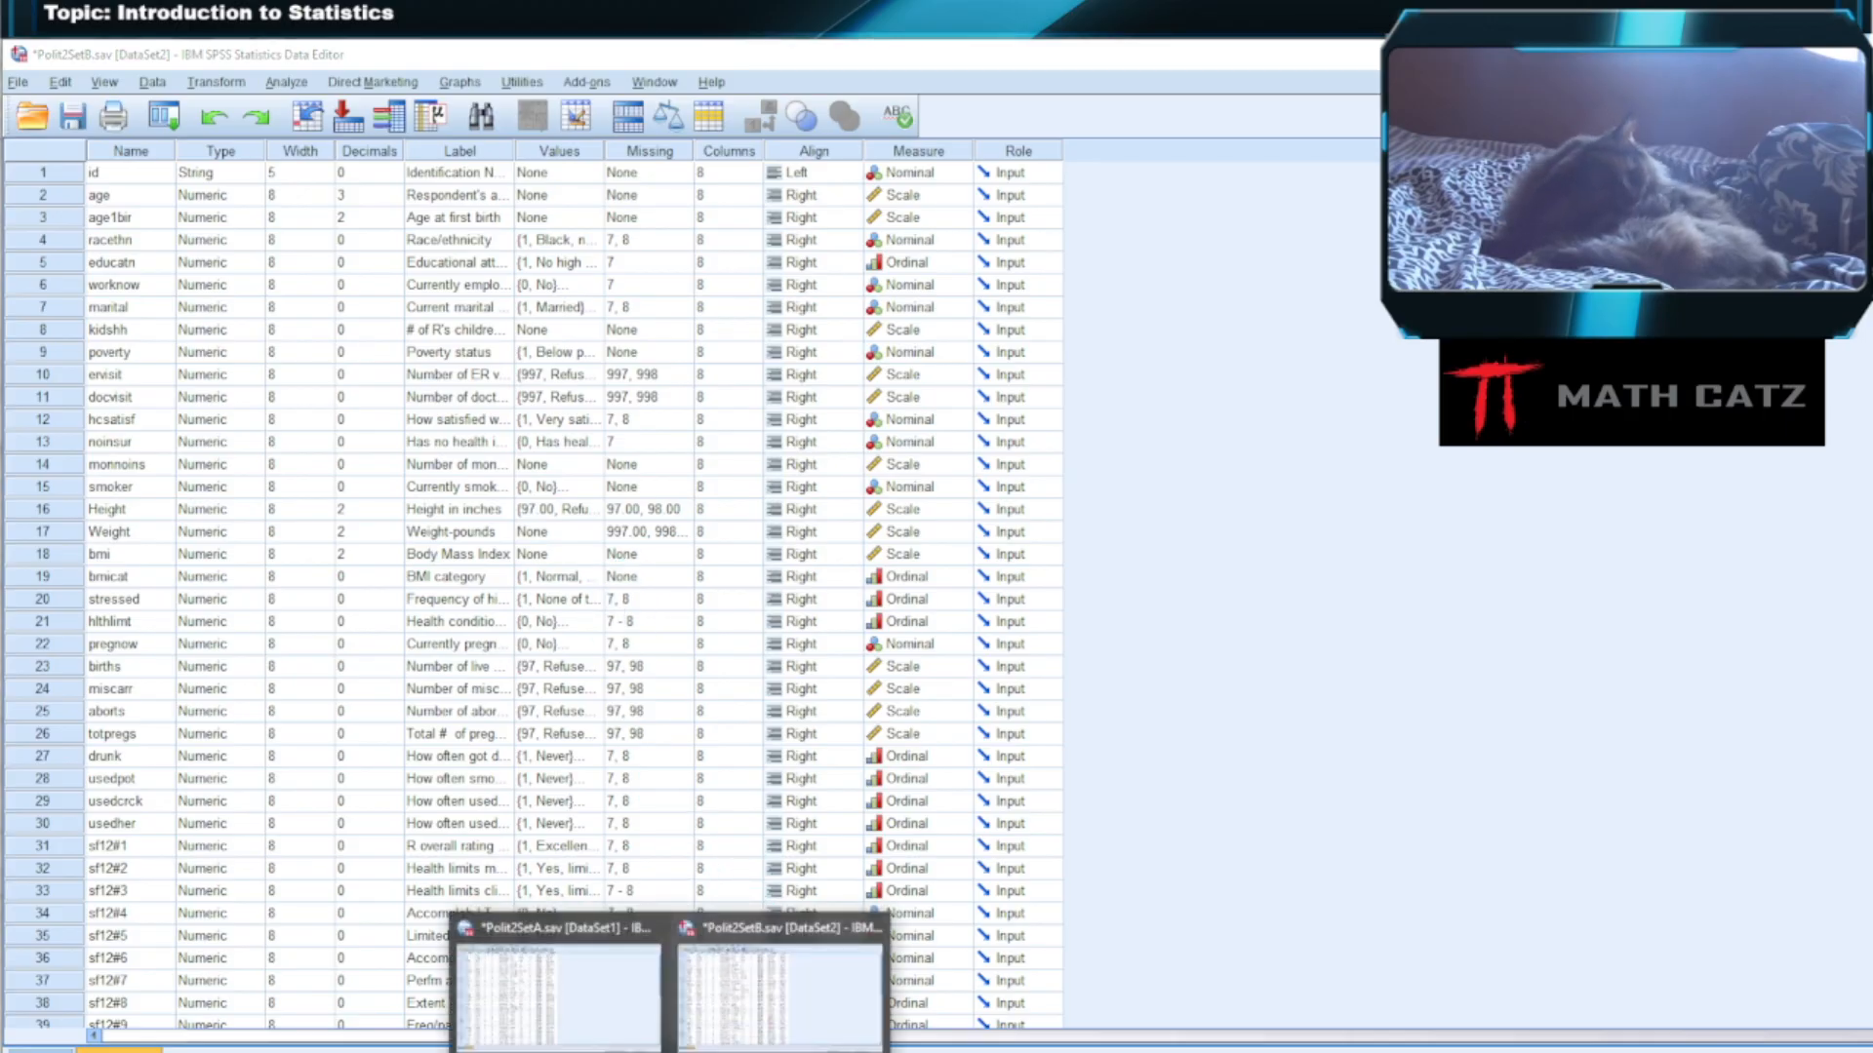
left_click(556, 985)
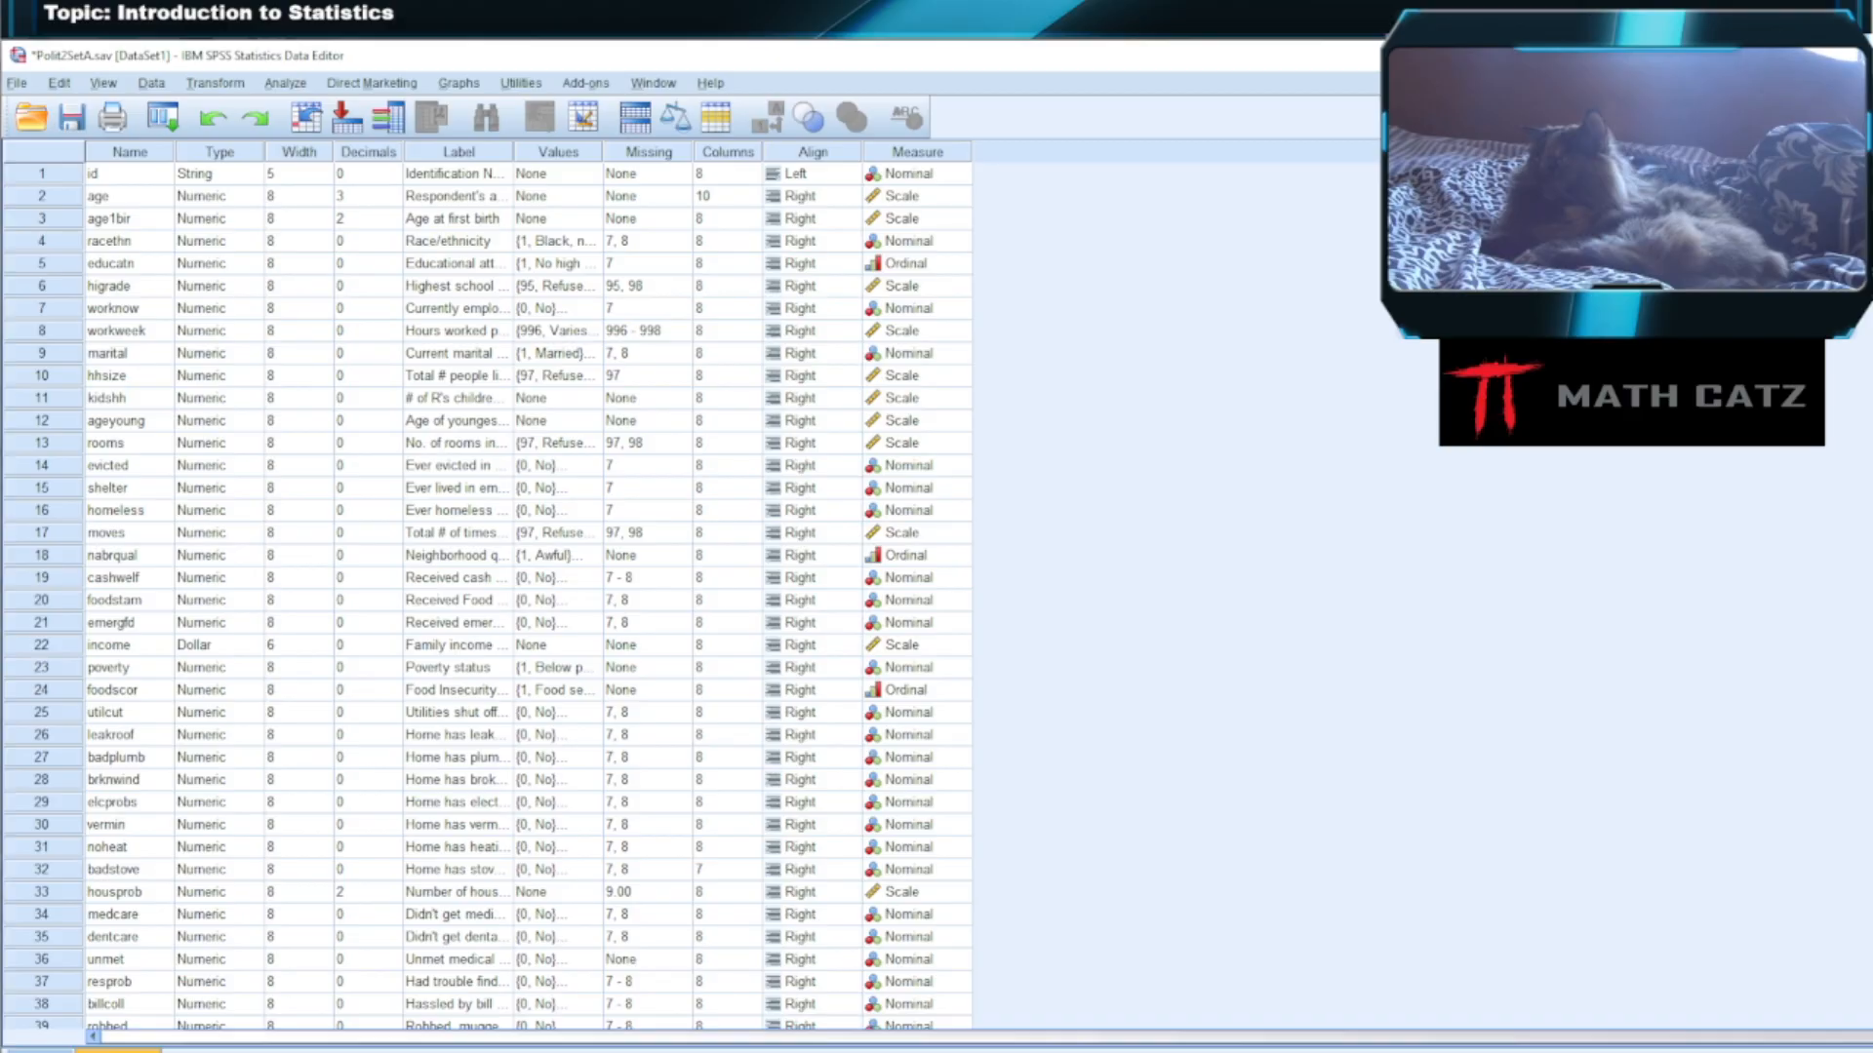
Widen the Label column to show the full variable labels and locate the workweek and income variables.
left_click(144, 332)
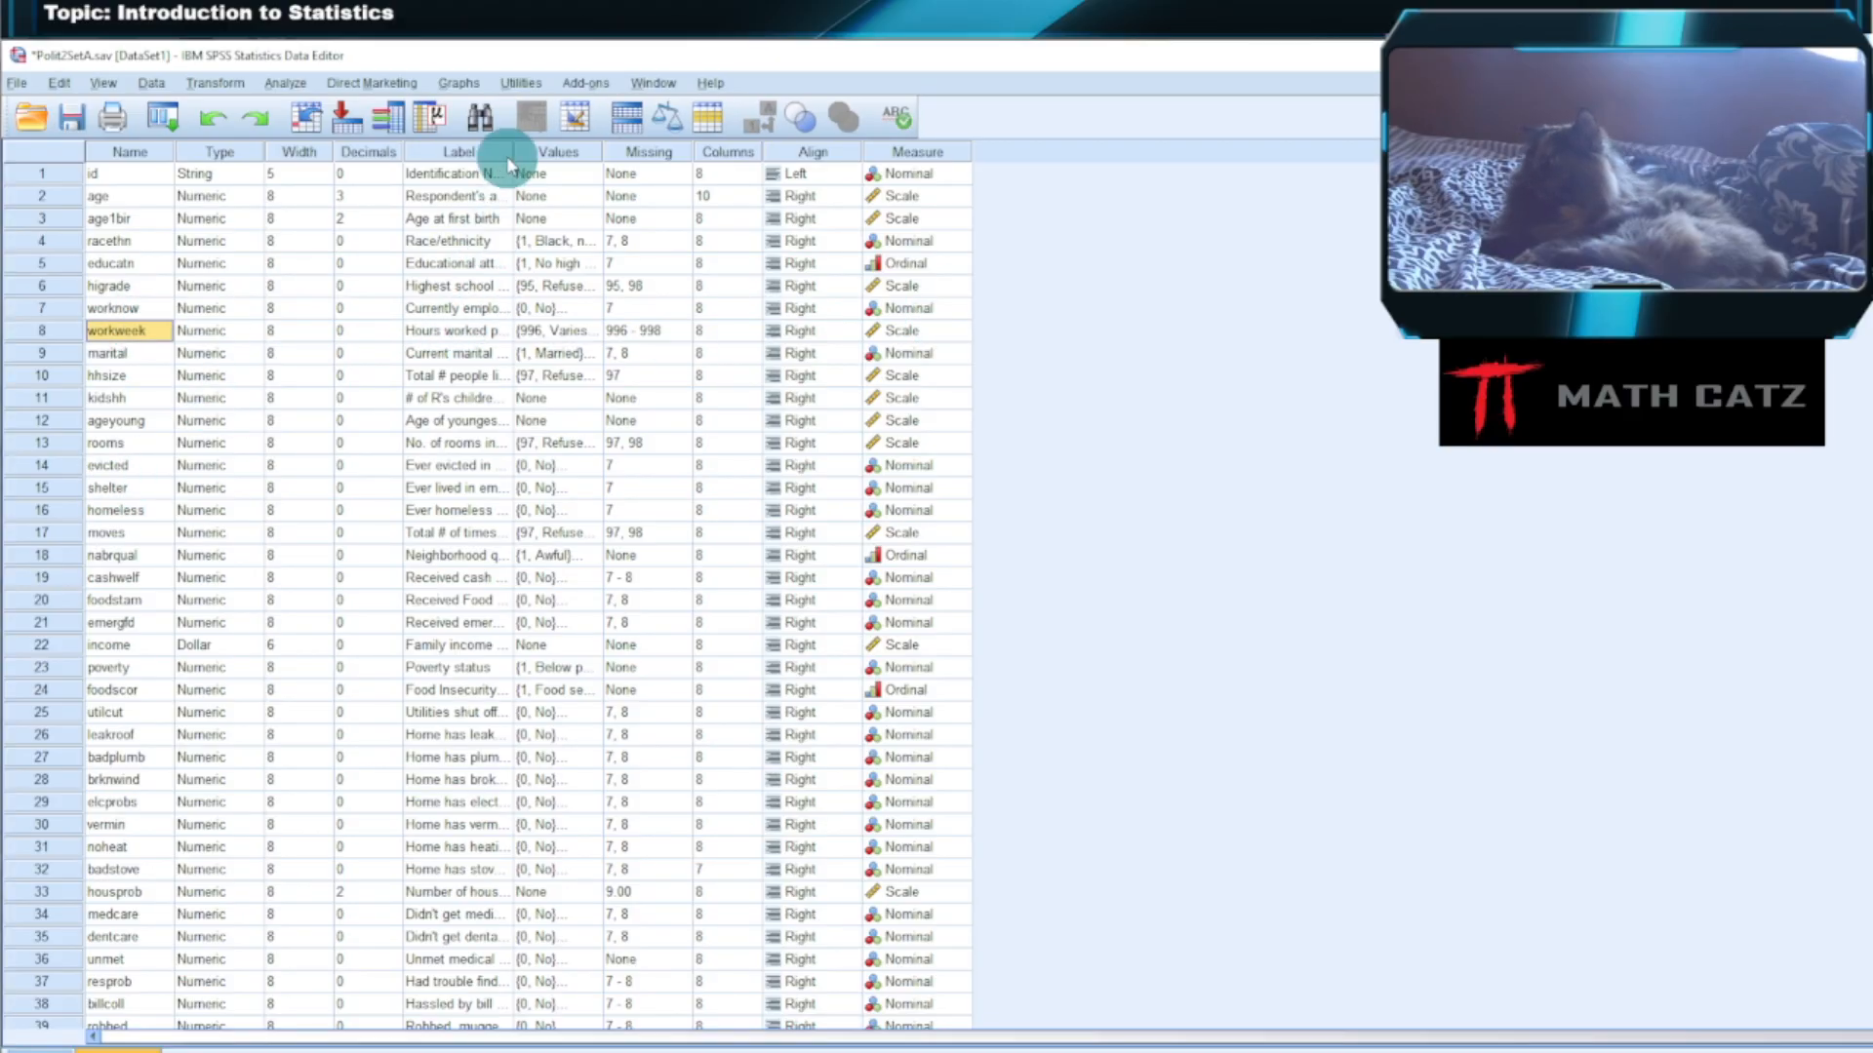
left_click_drag(513, 151, 855, 147)
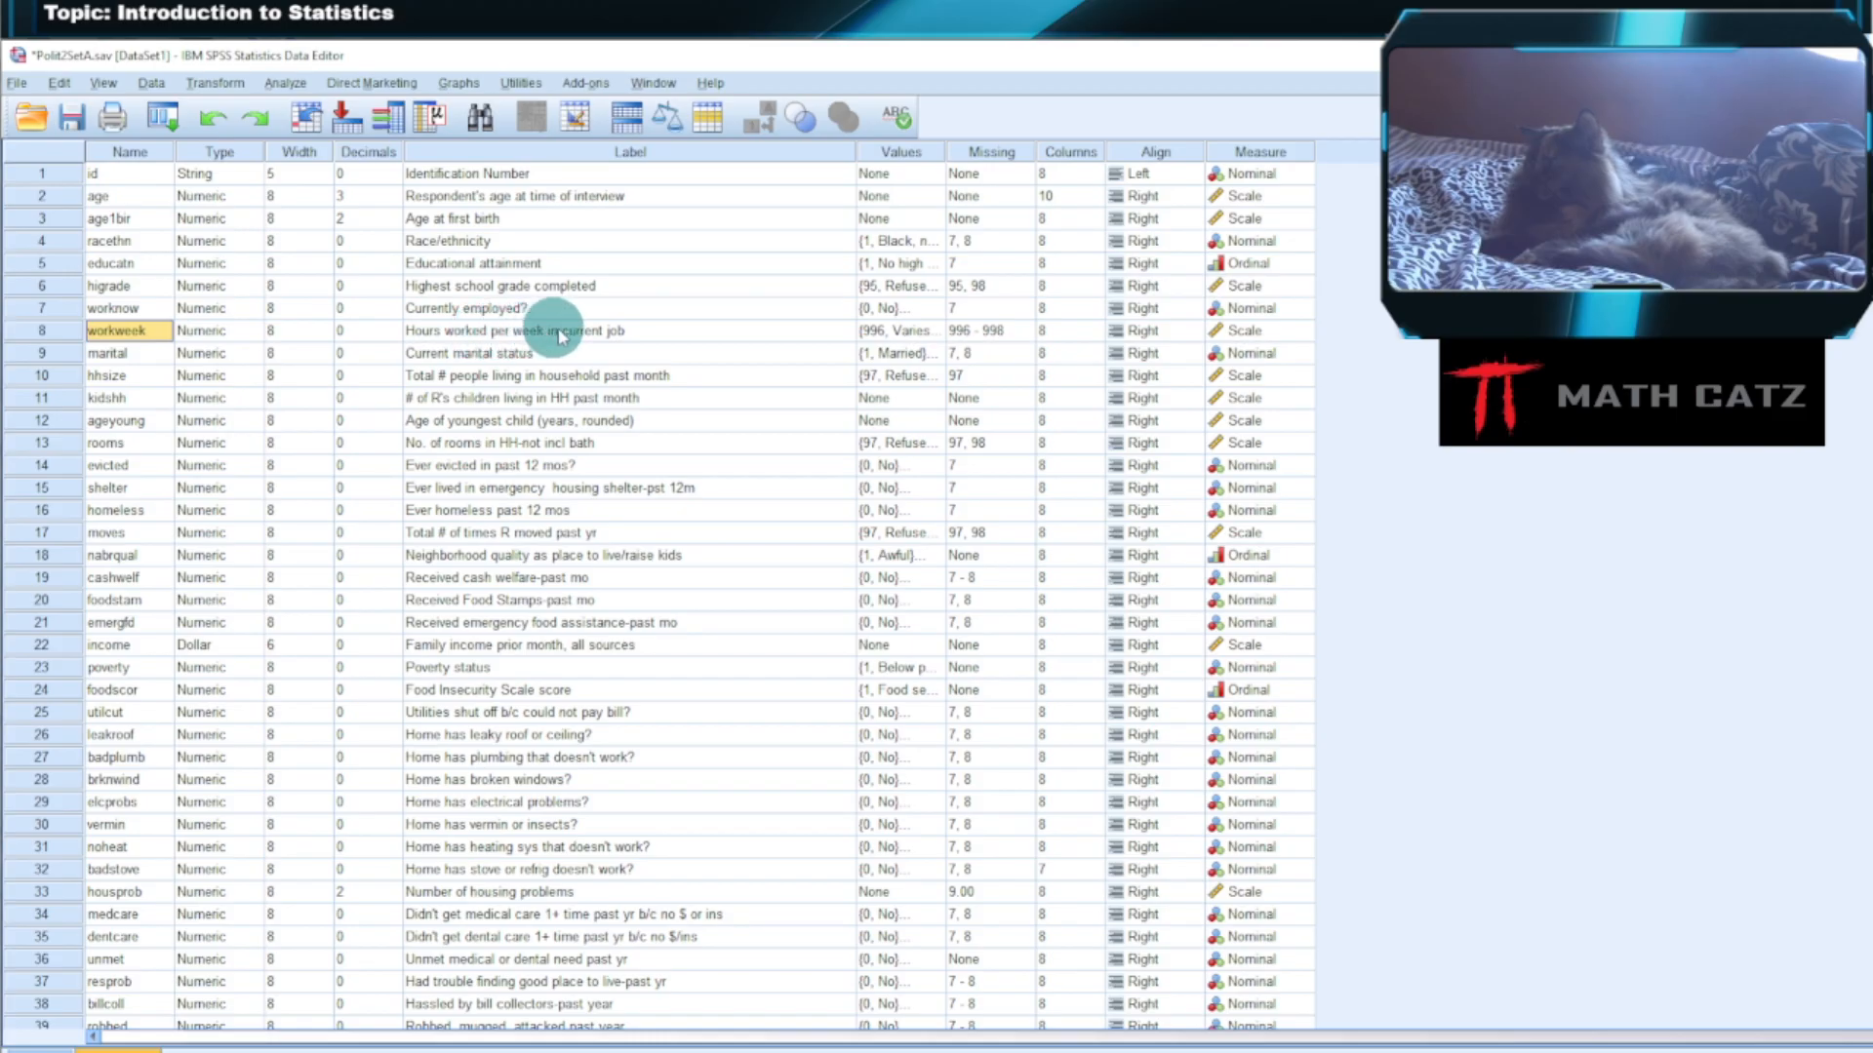
left_click(632, 330)
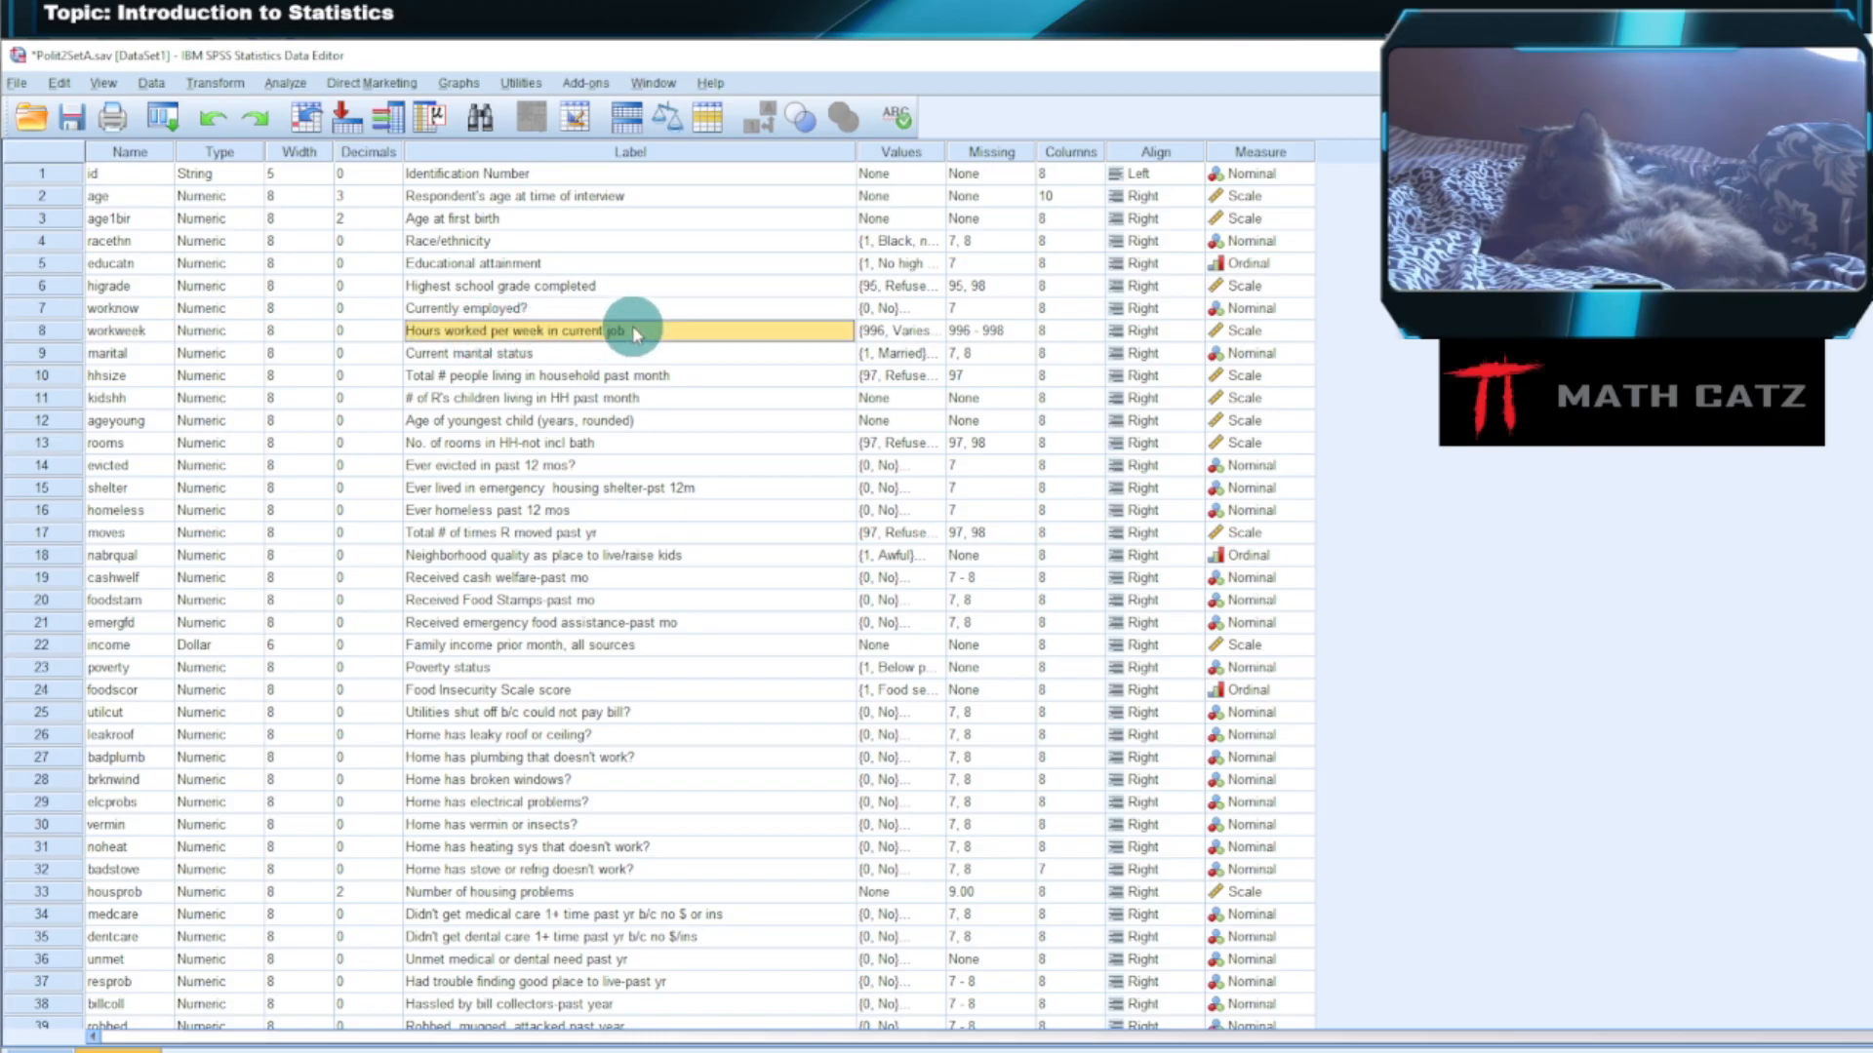
left_click(162, 332)
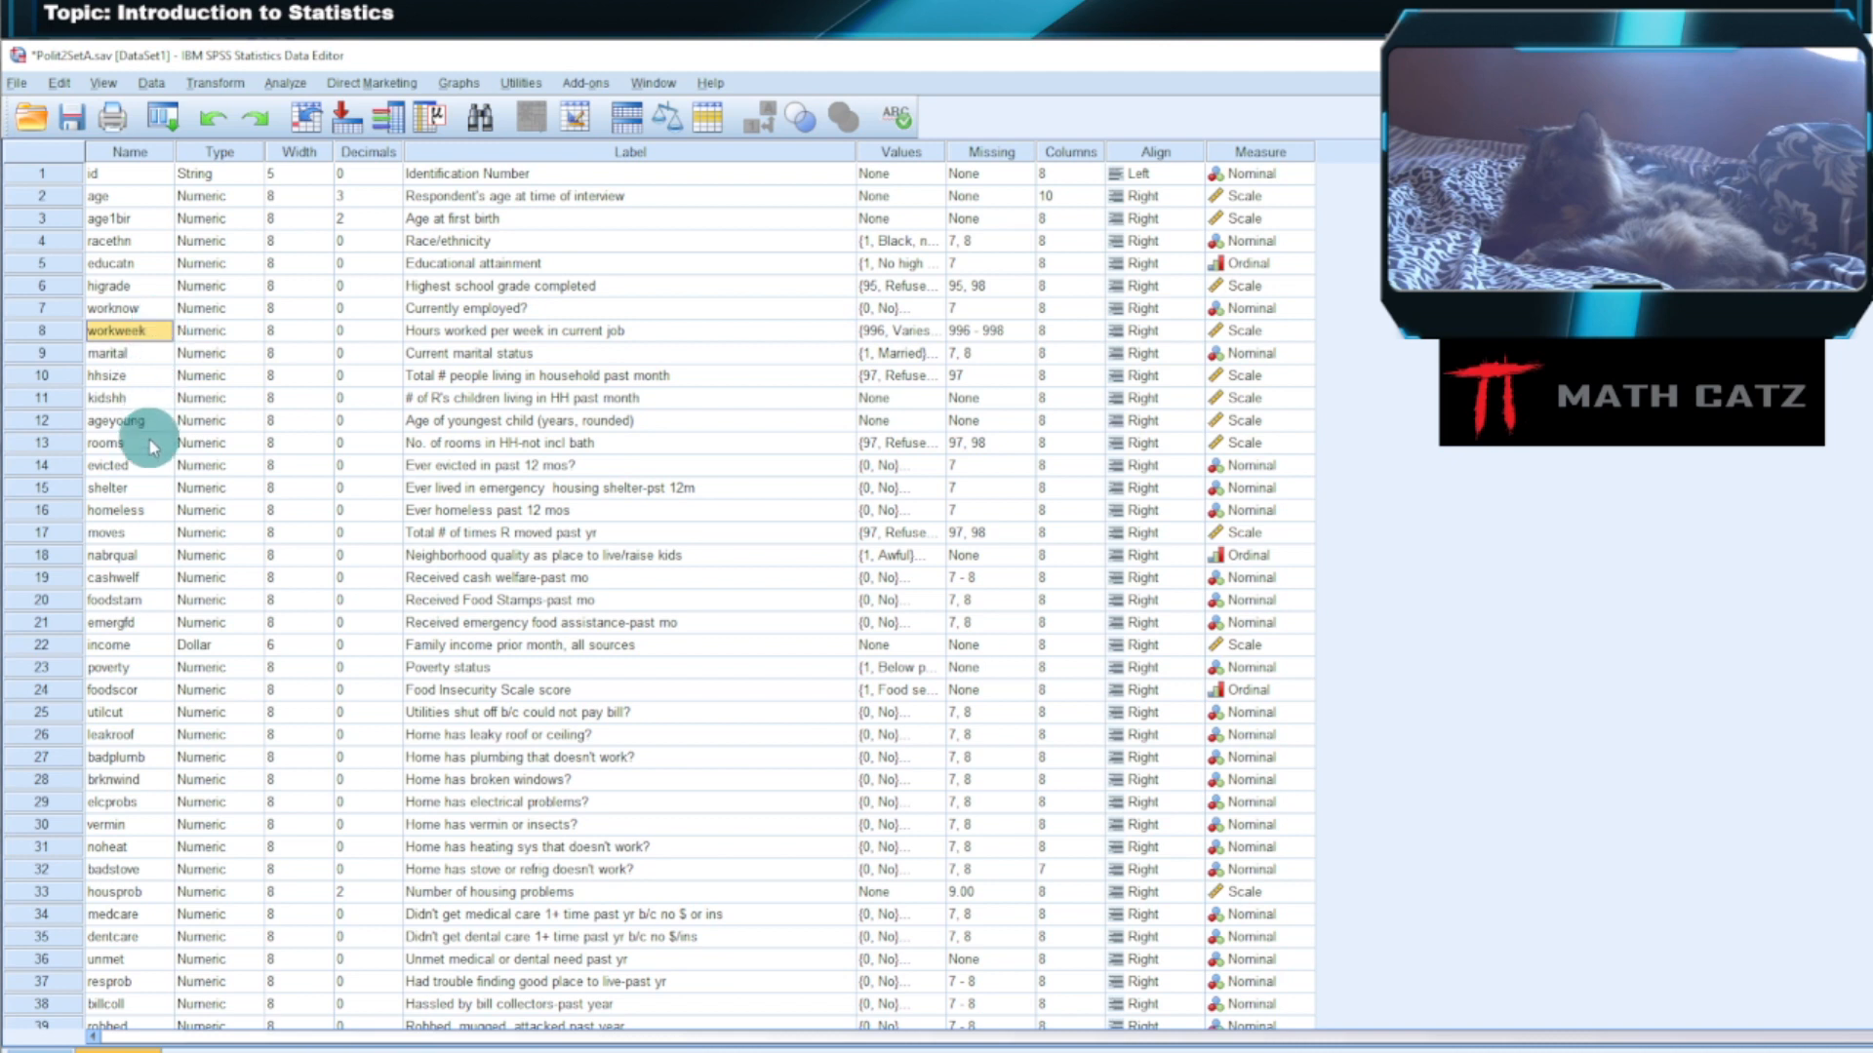
left_click(139, 646)
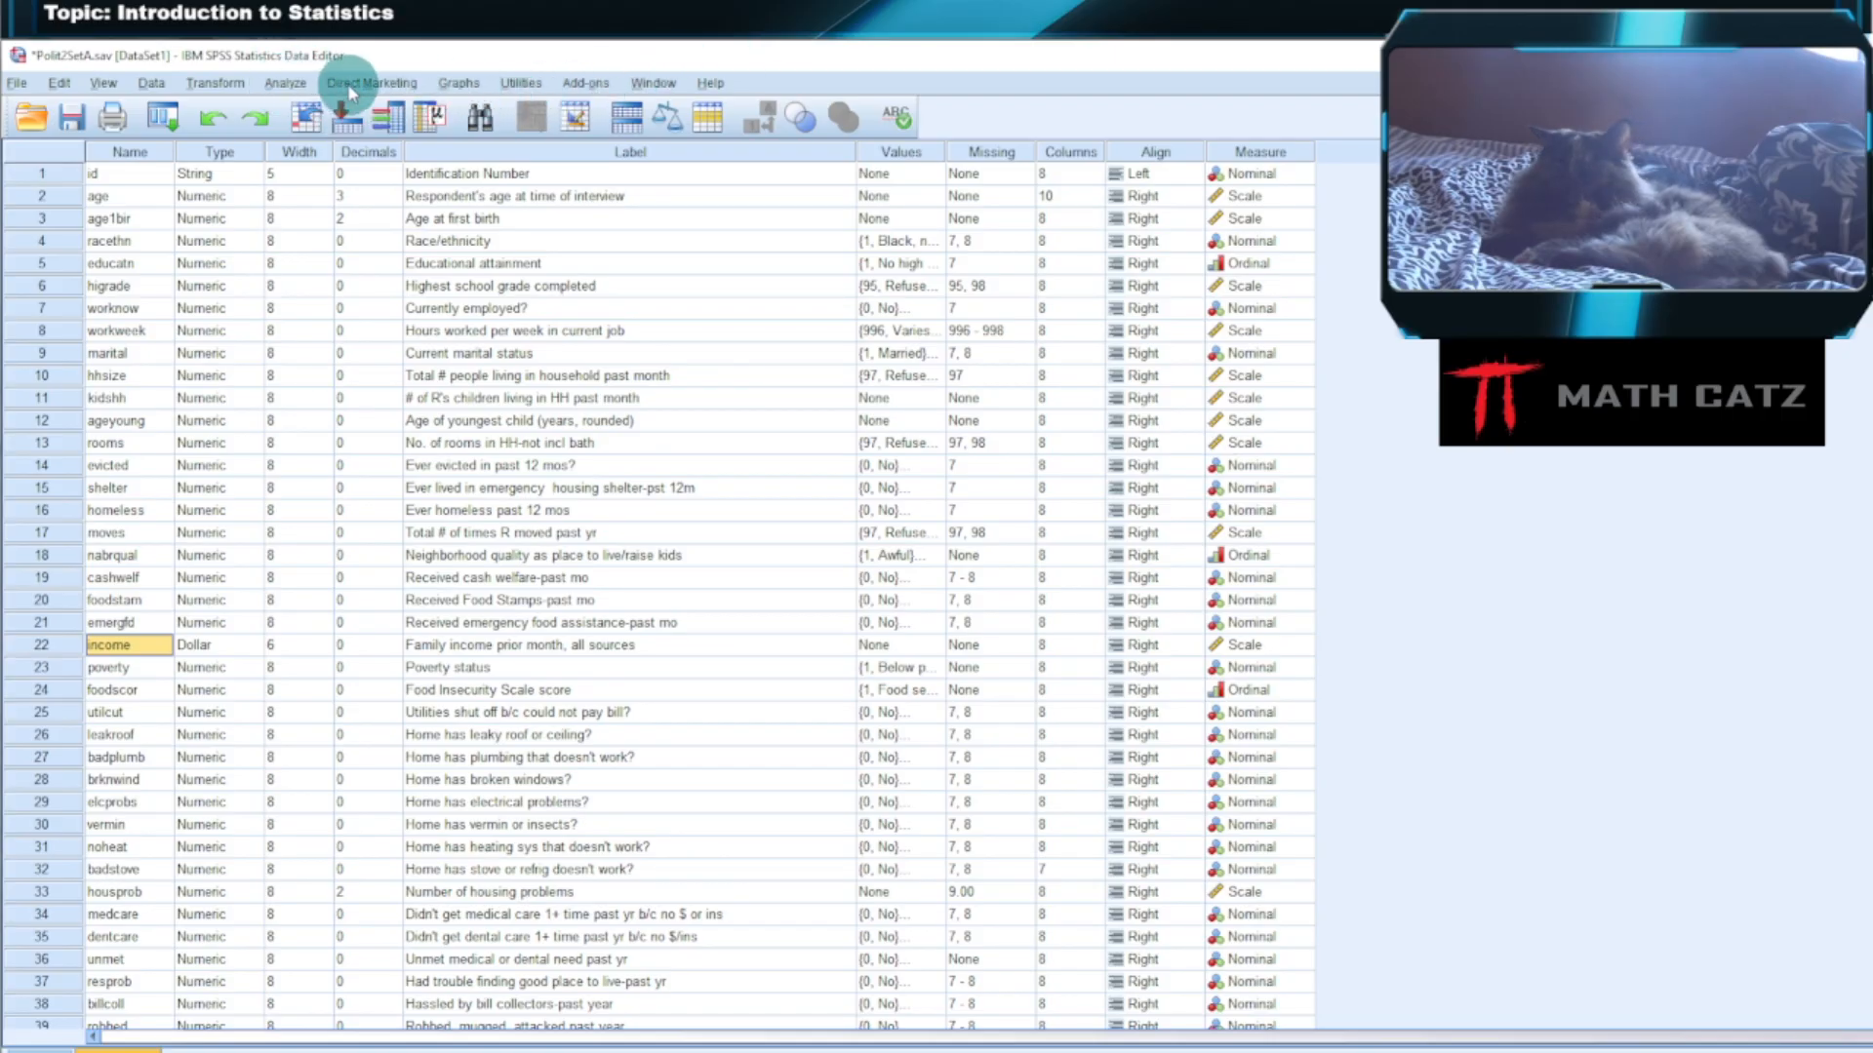
Run a two-tailed bivariate Pearson correlation between hours worked per week (workweek) and family income prior month (income).
left_click(290, 86)
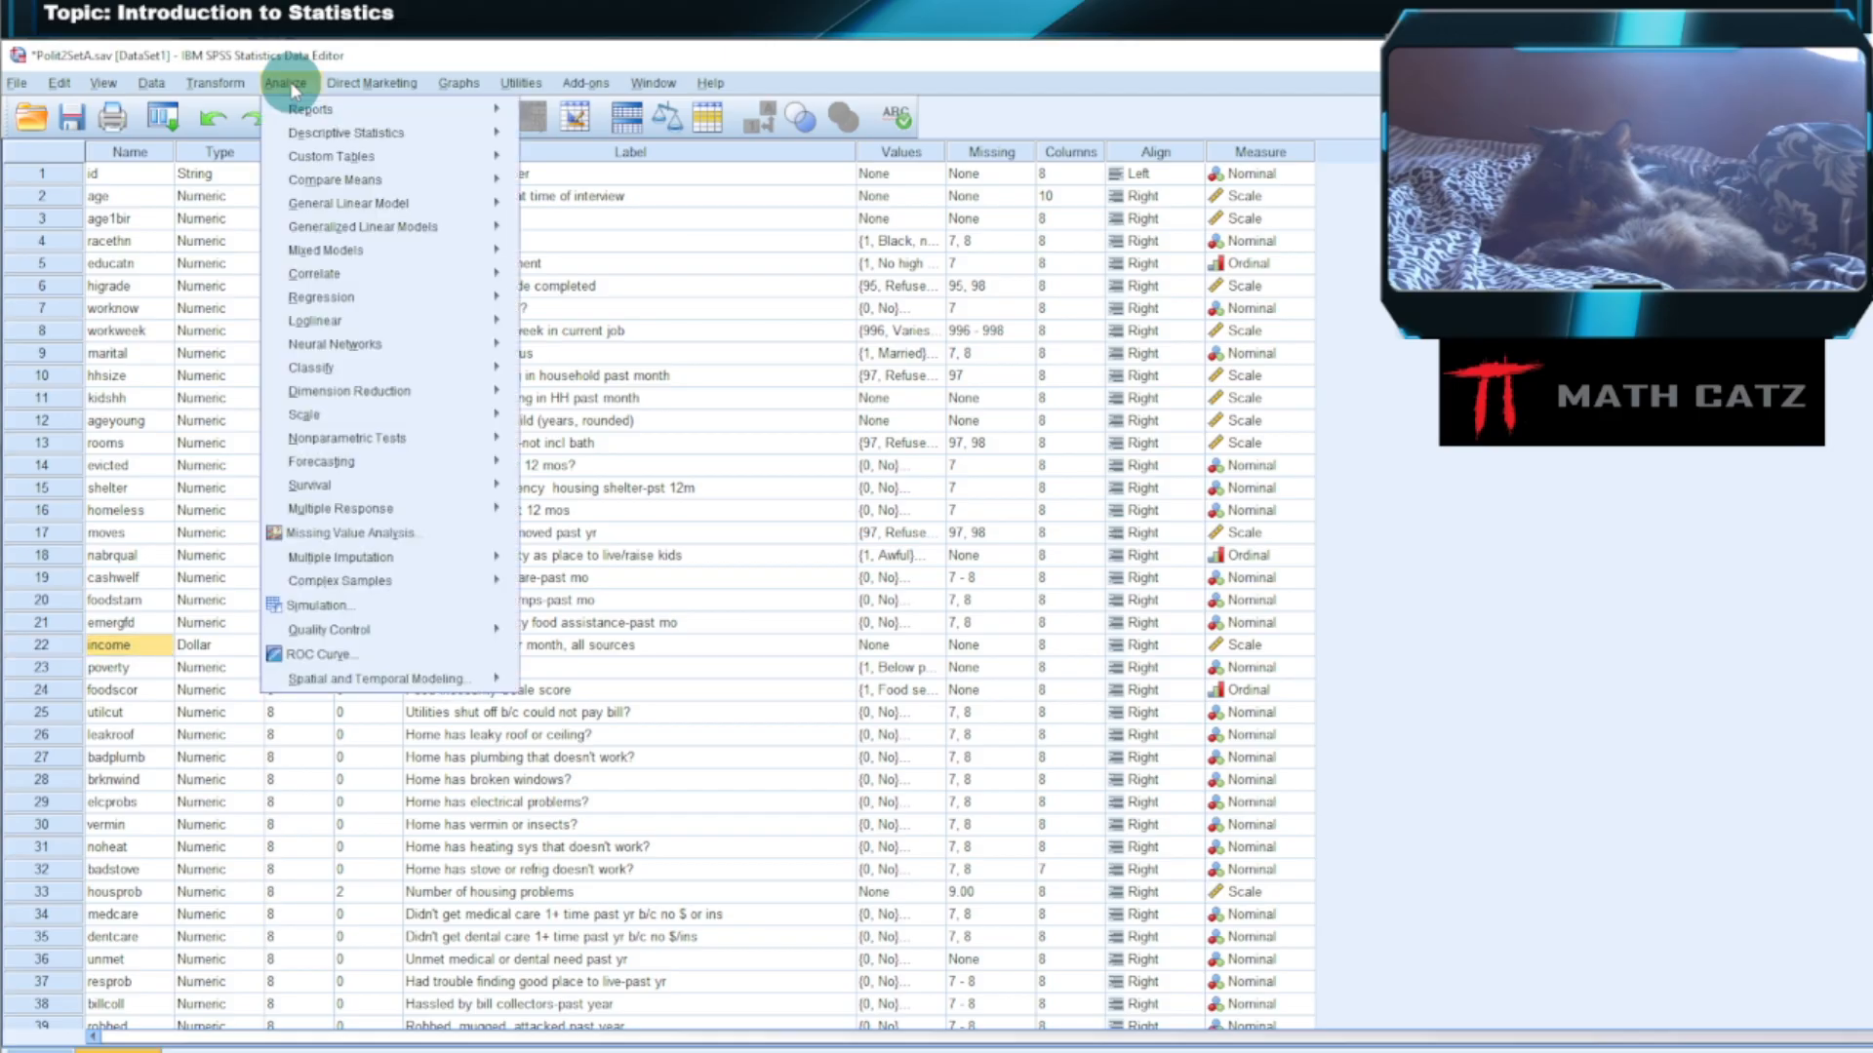
mouse_move(332, 278)
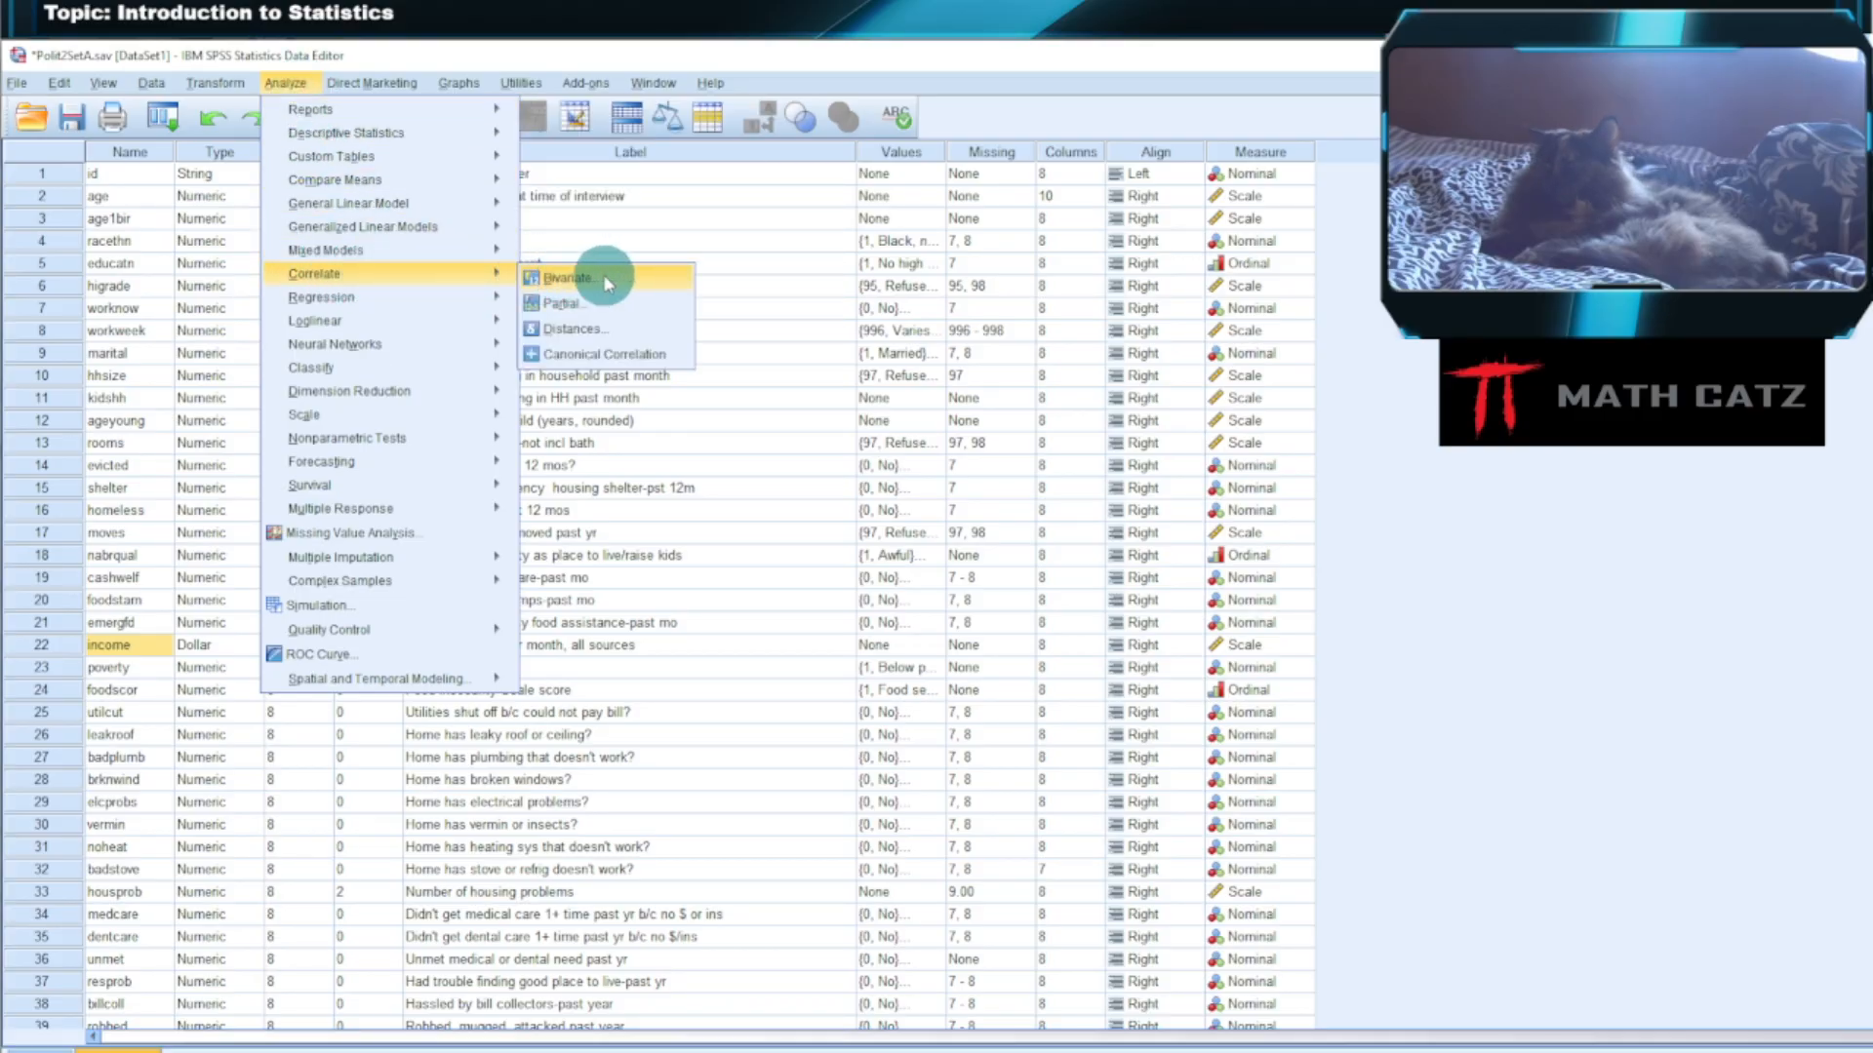
left_click(566, 278)
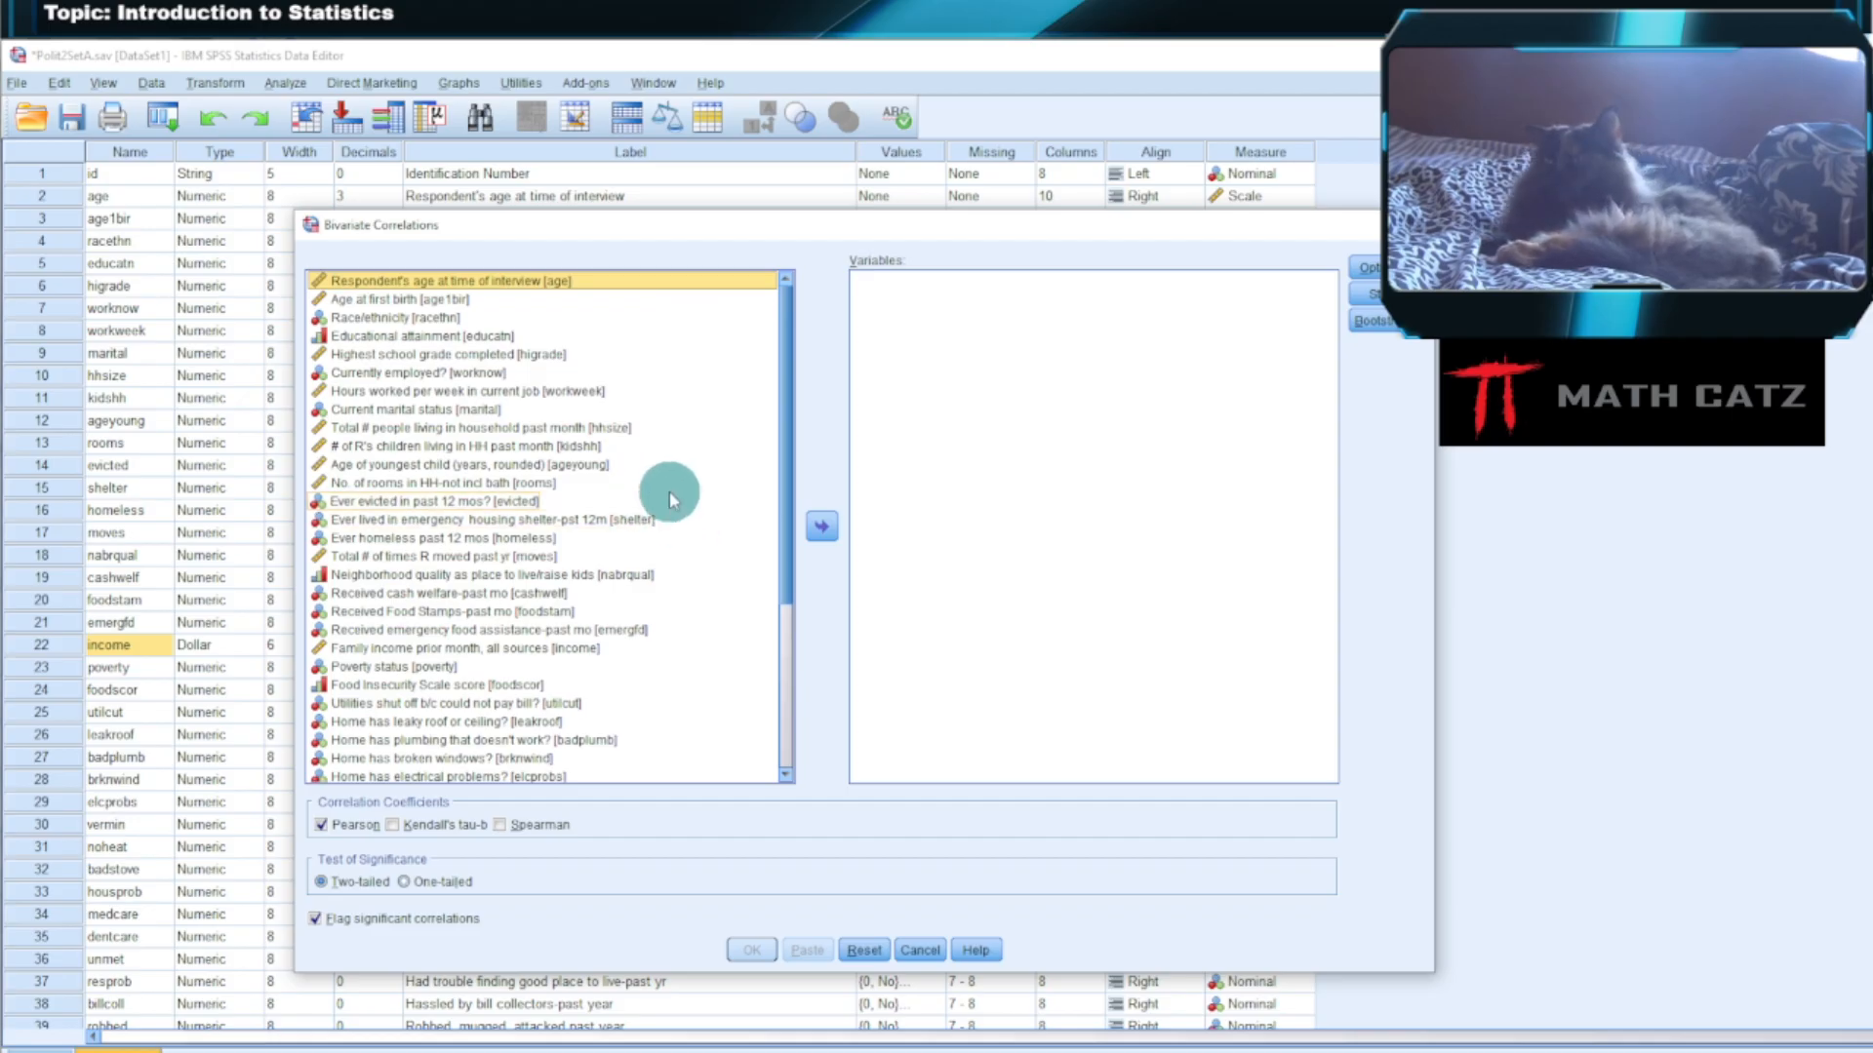
left_click(605, 391)
left_click(823, 527)
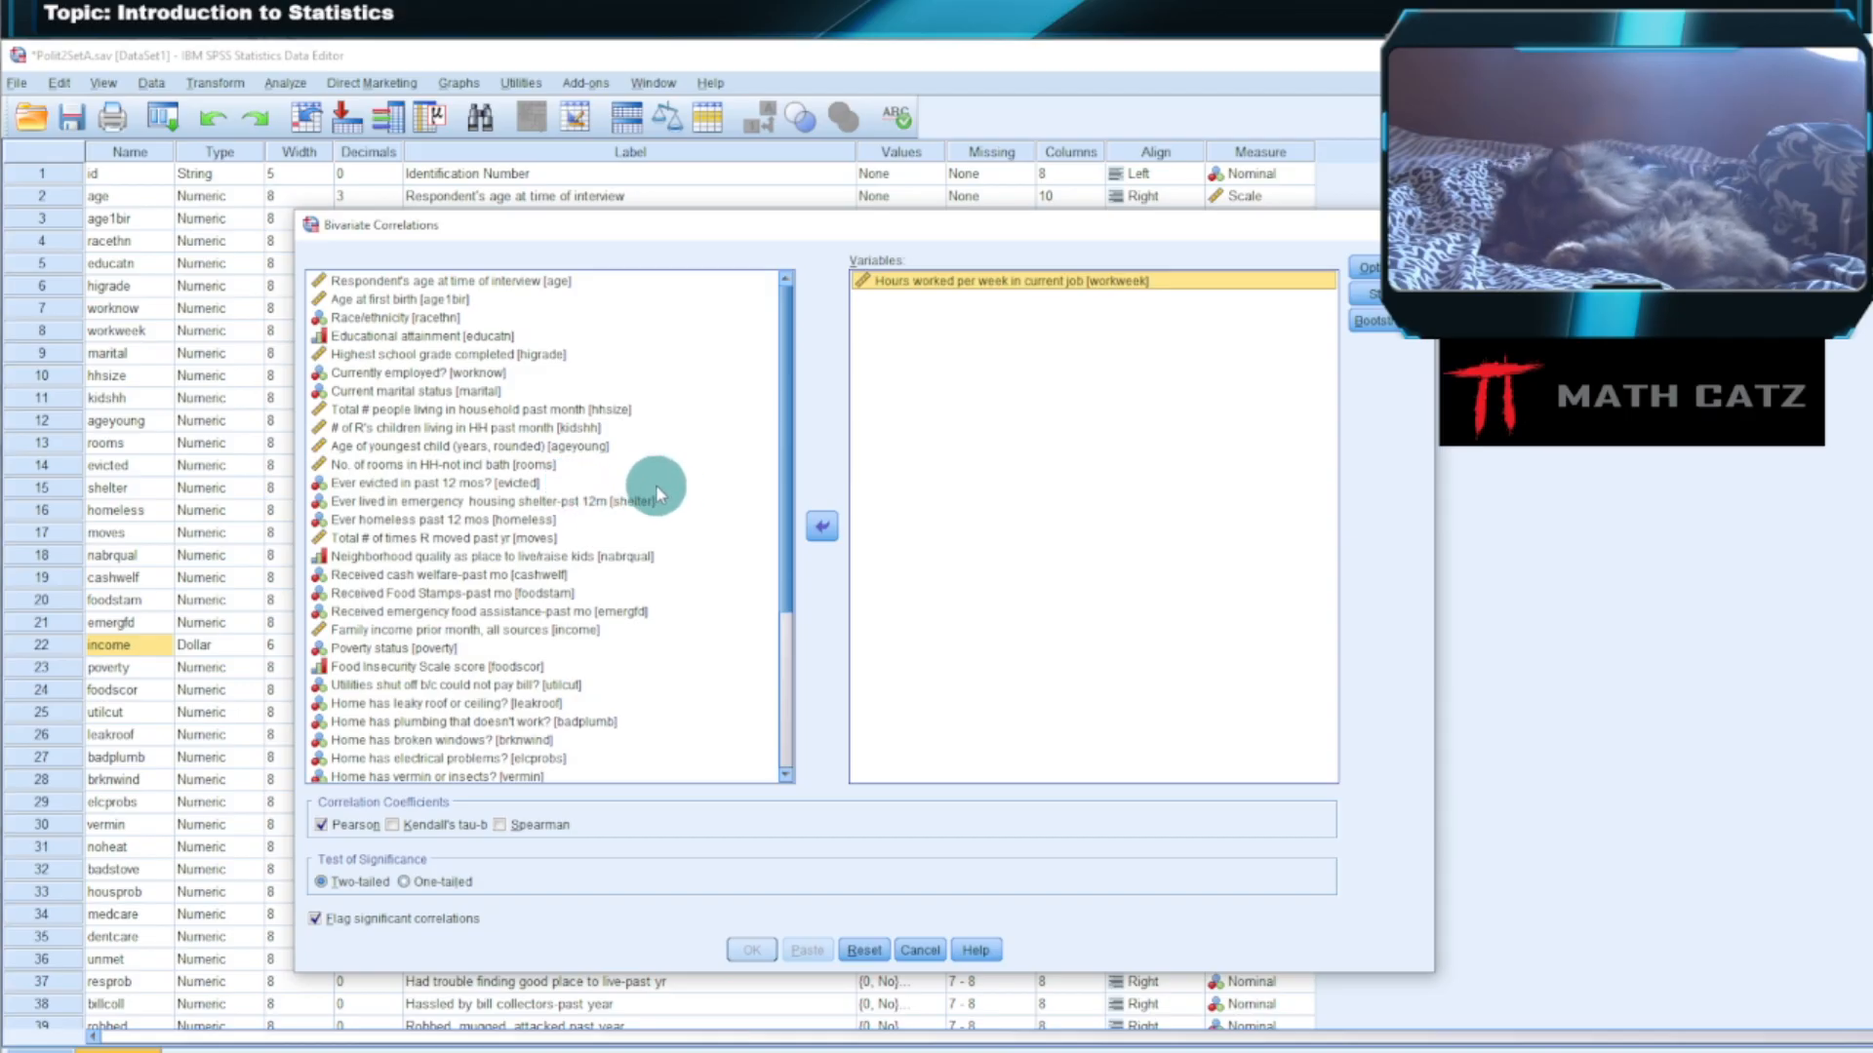
left_click(599, 630)
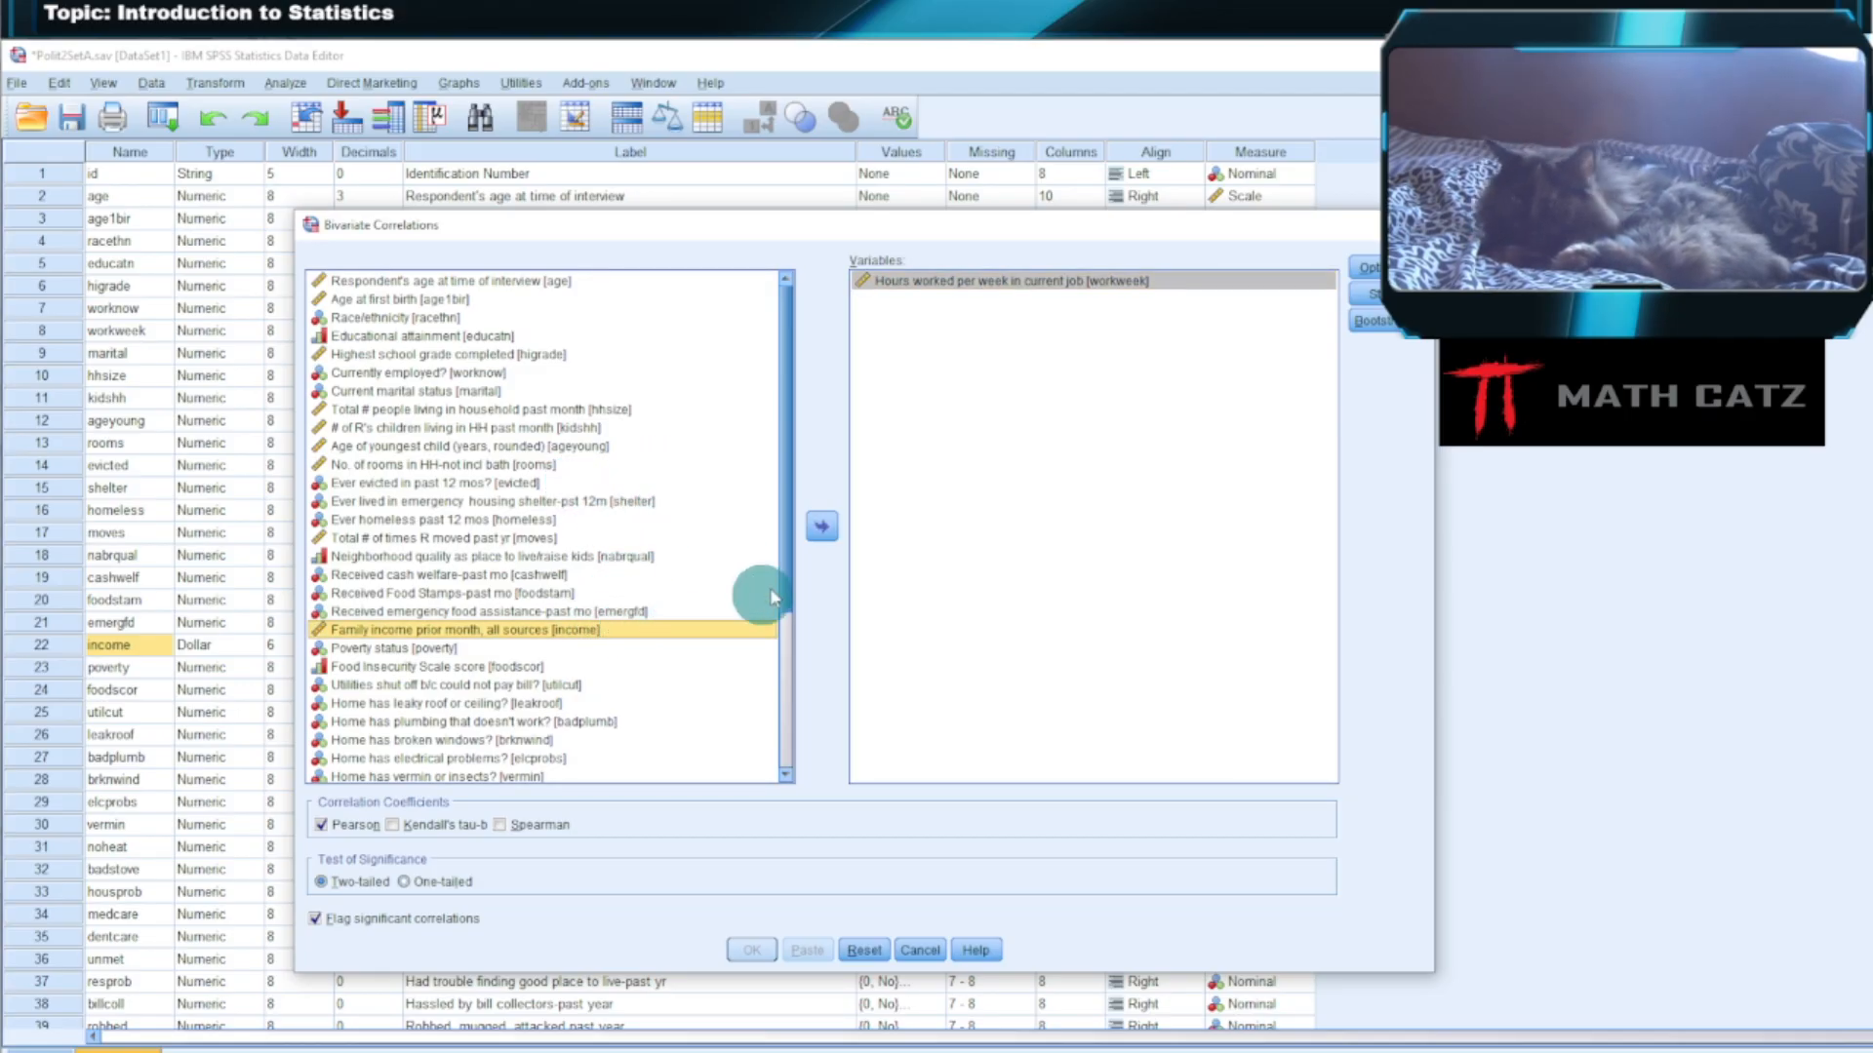
left_click(823, 529)
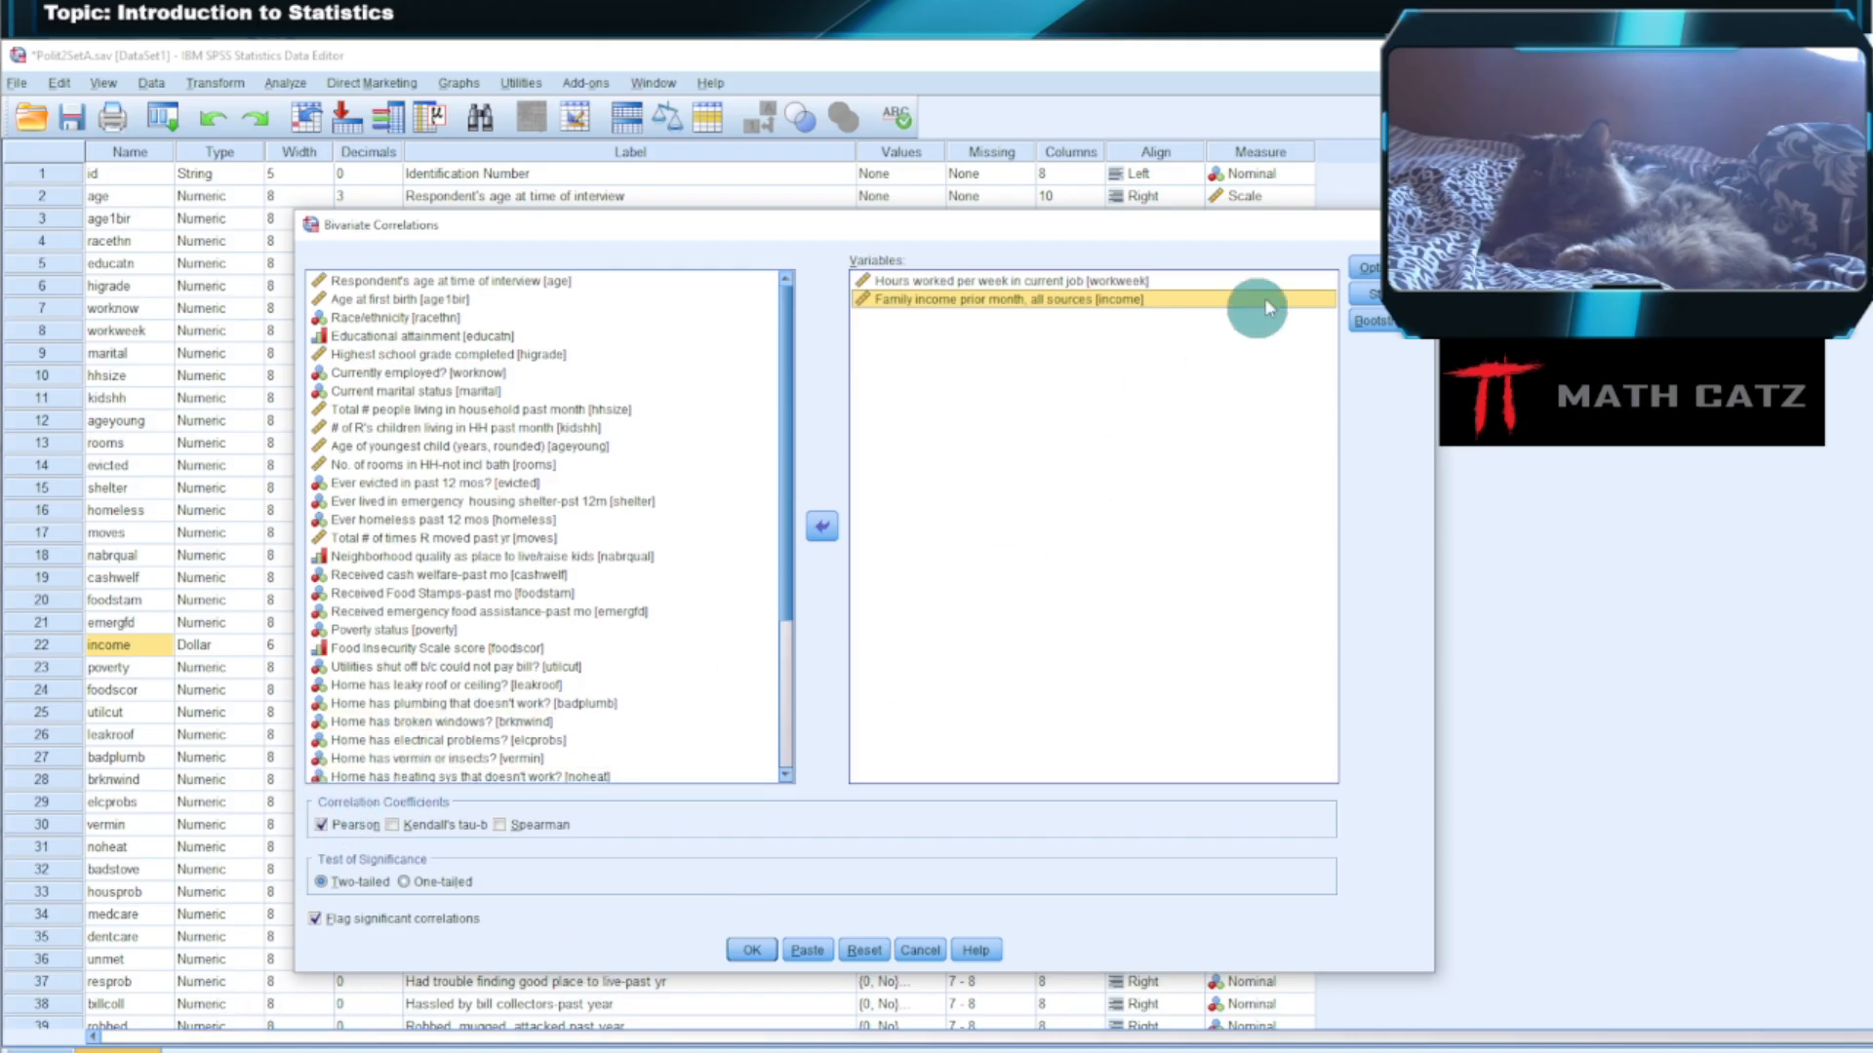
left_click(754, 949)
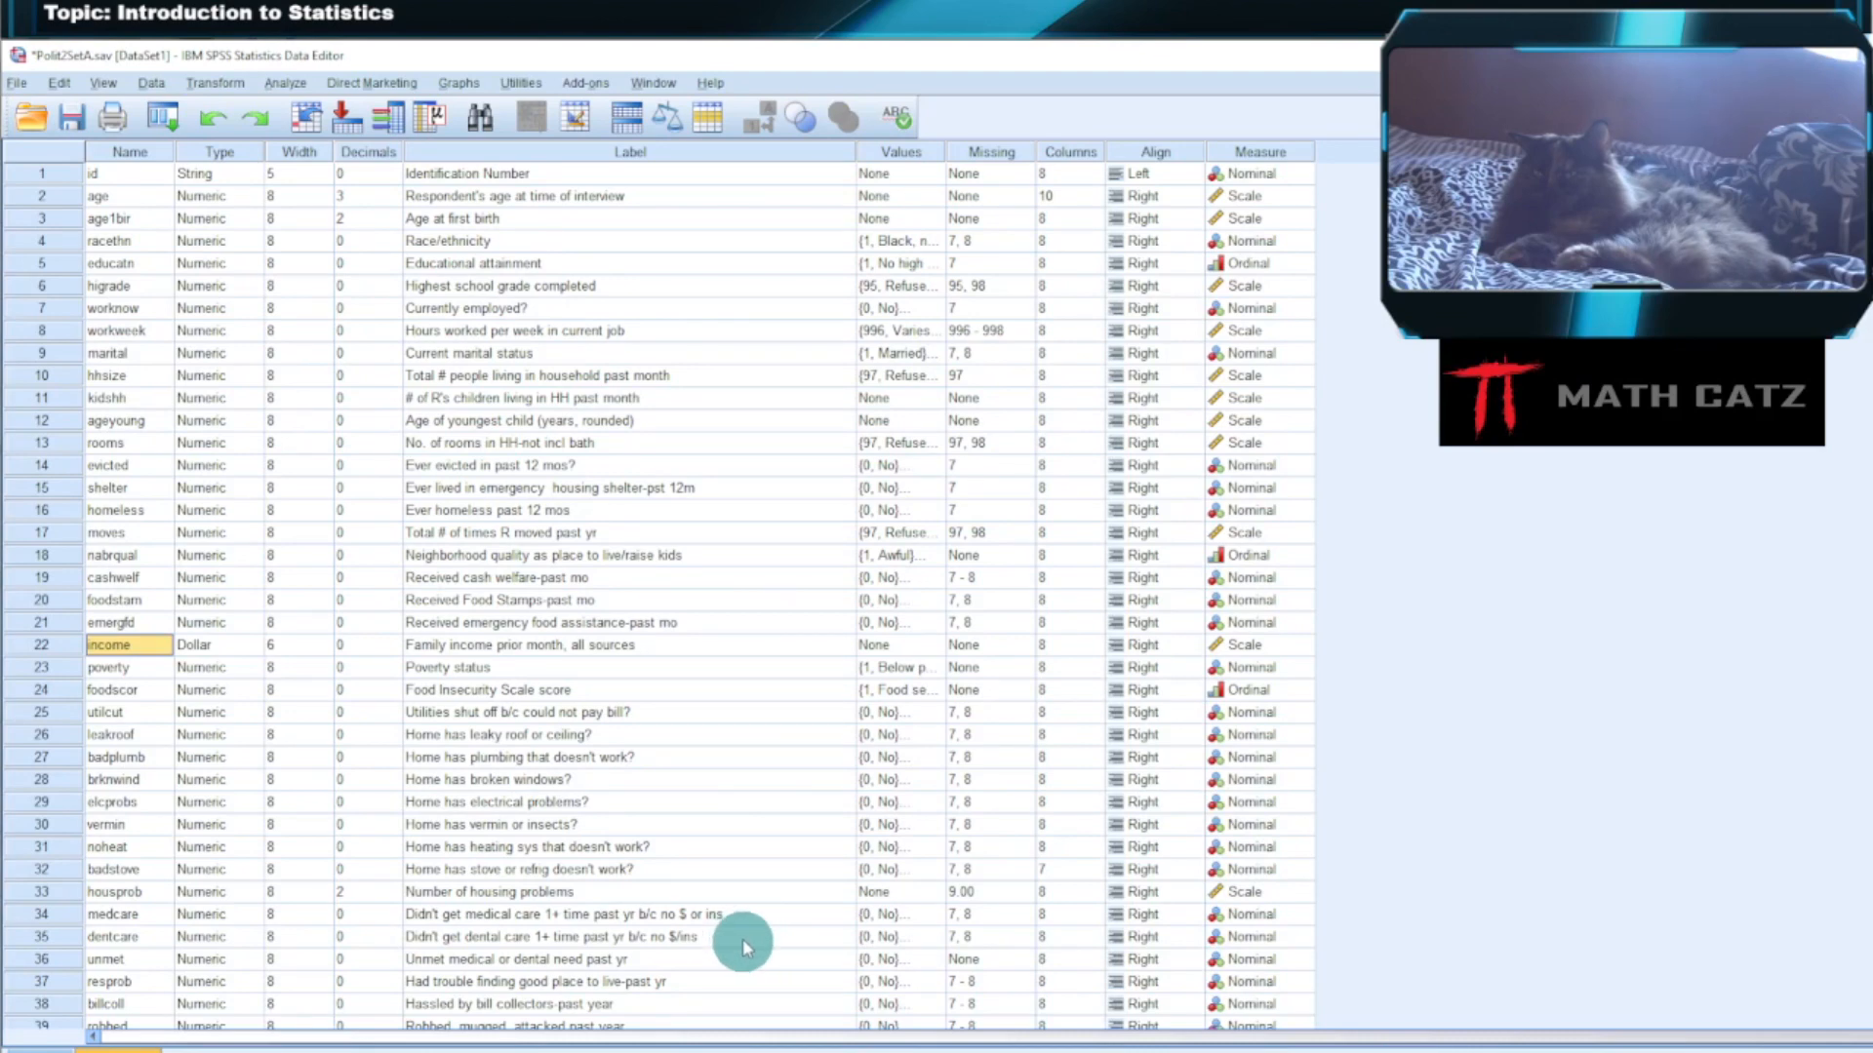
Open the Output3 results and examine the workweek and income Correlations table in an enlarged print preview.
mouse_move(702, 1044)
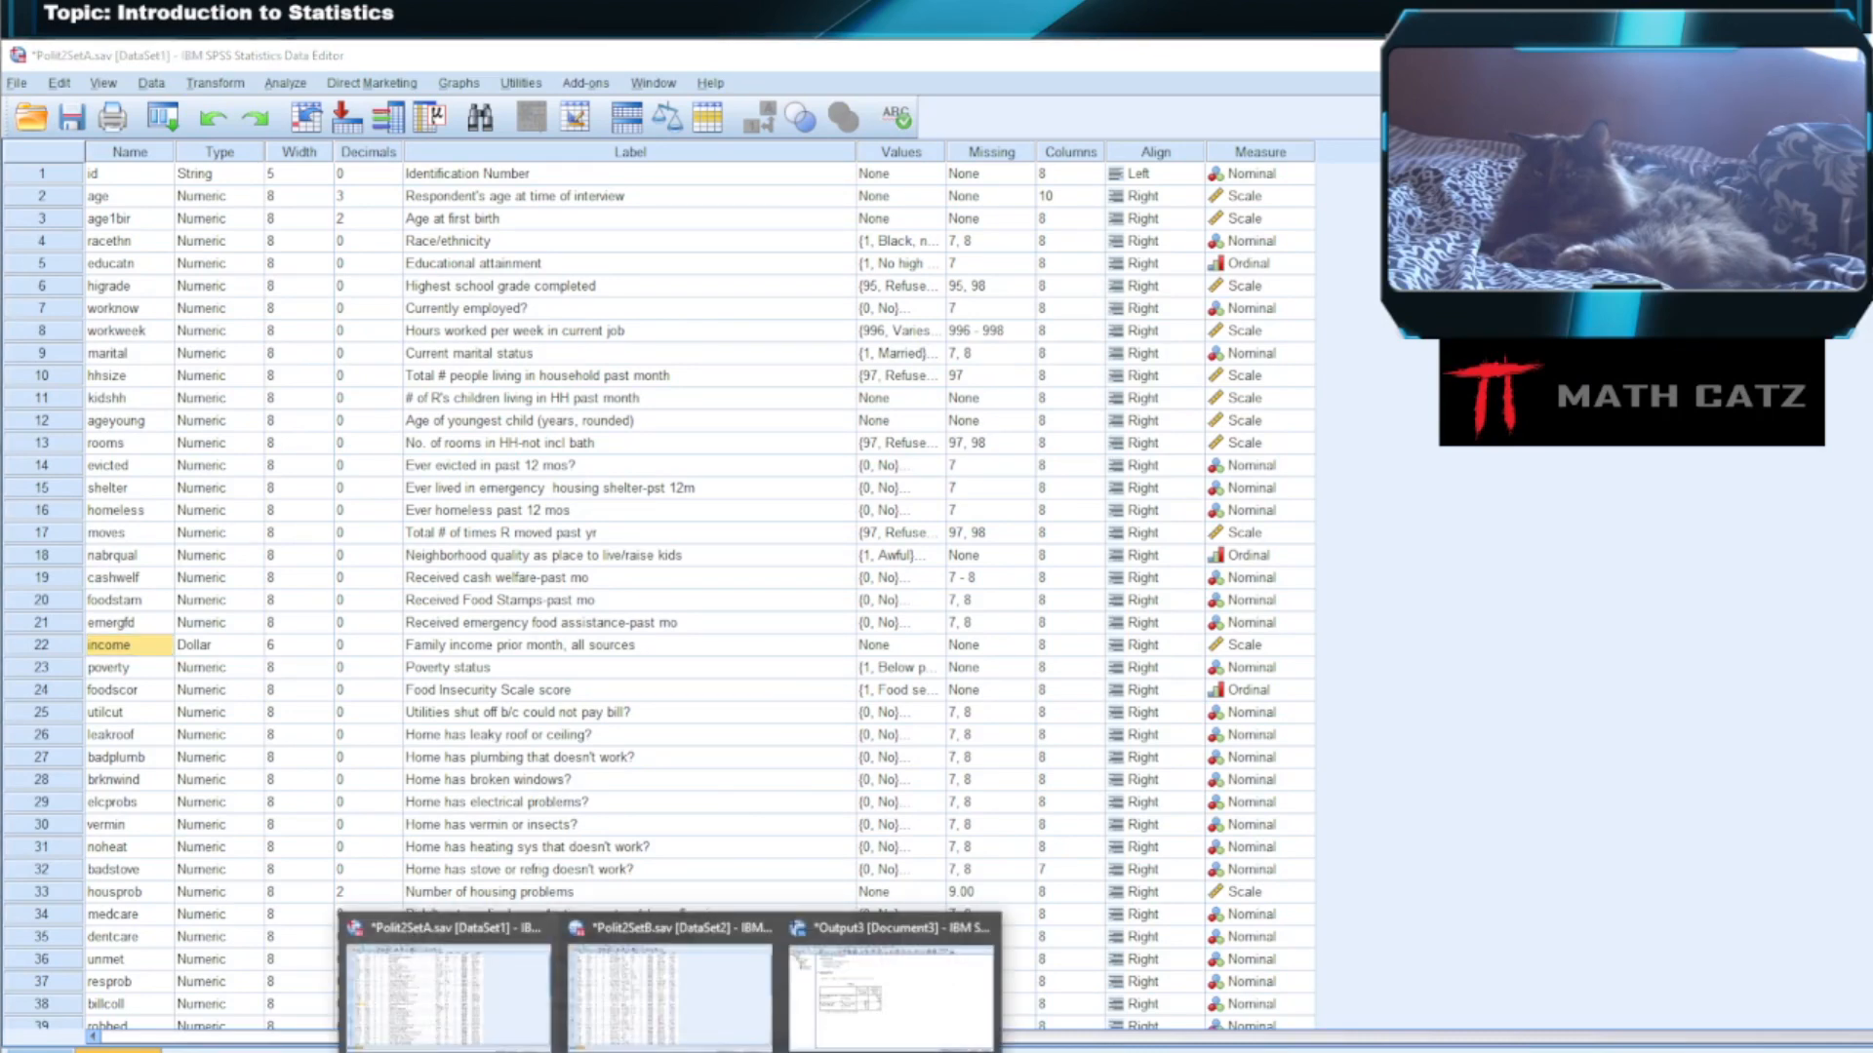
left_click(892, 981)
left_click(613, 571)
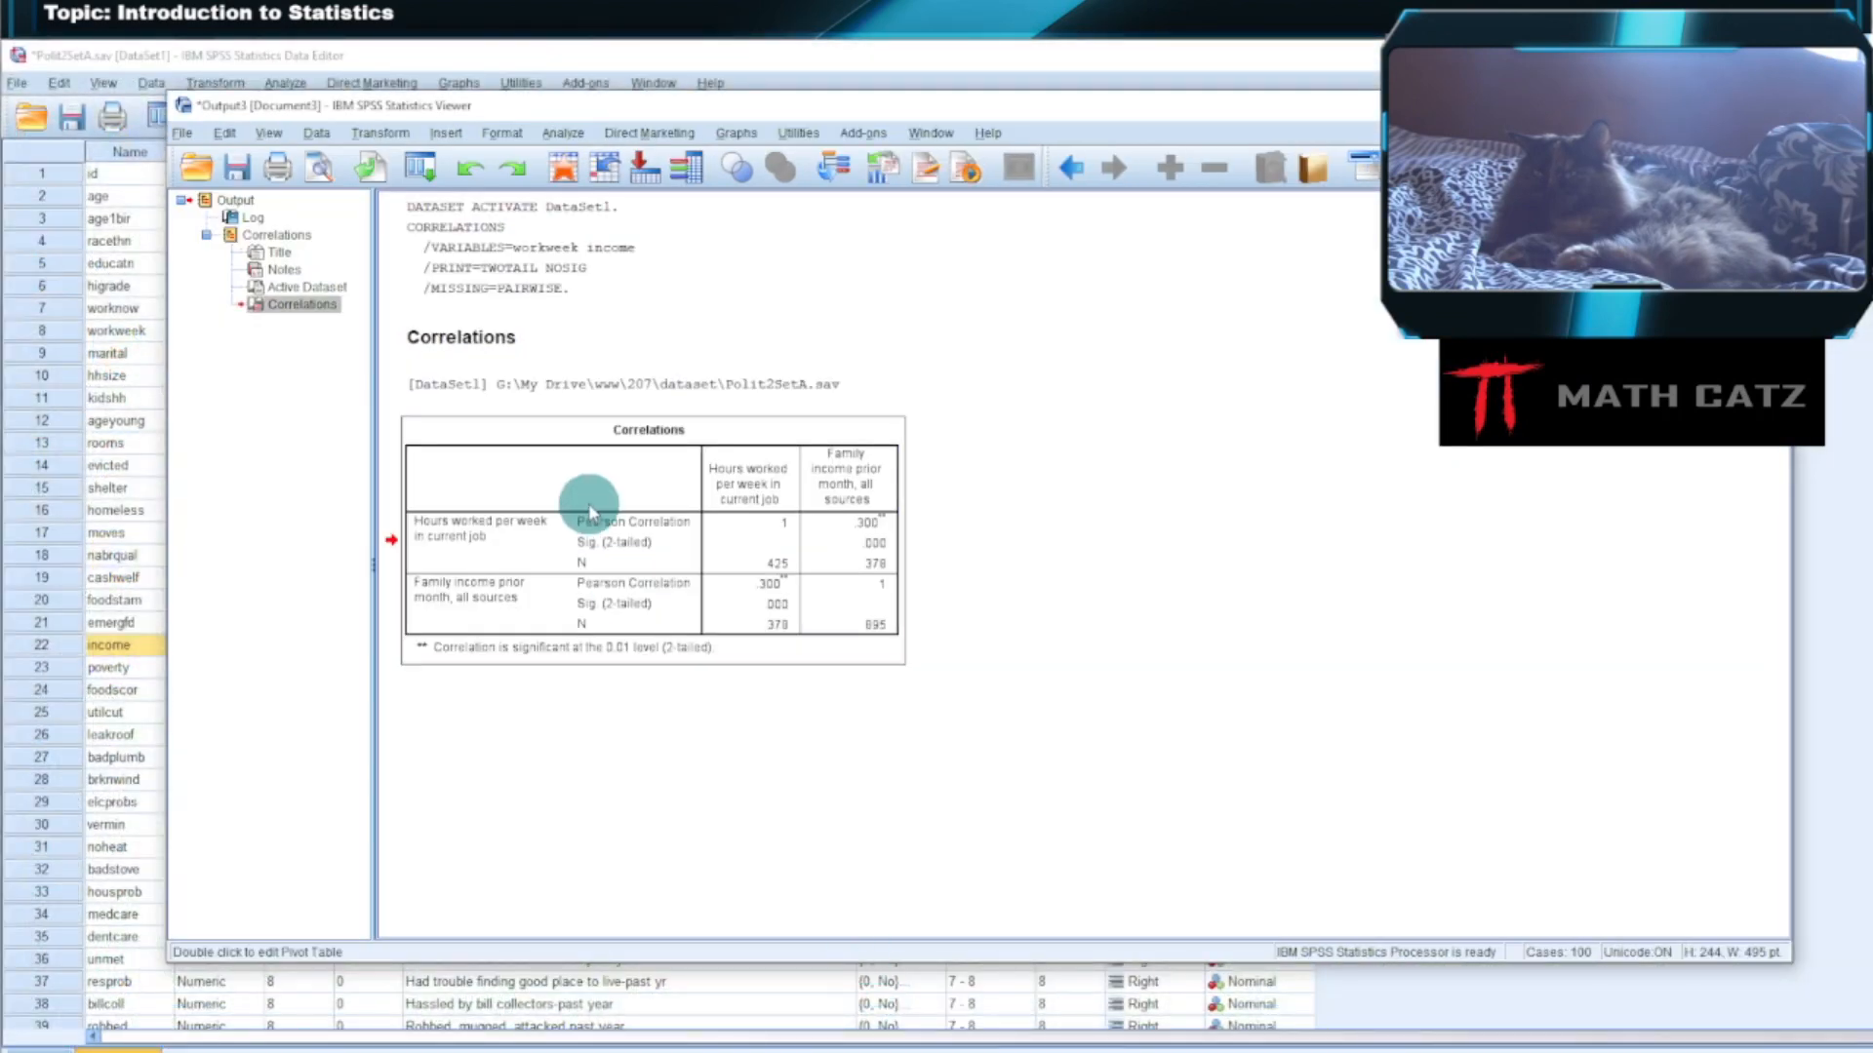
left_click(319, 167)
left_click(464, 143)
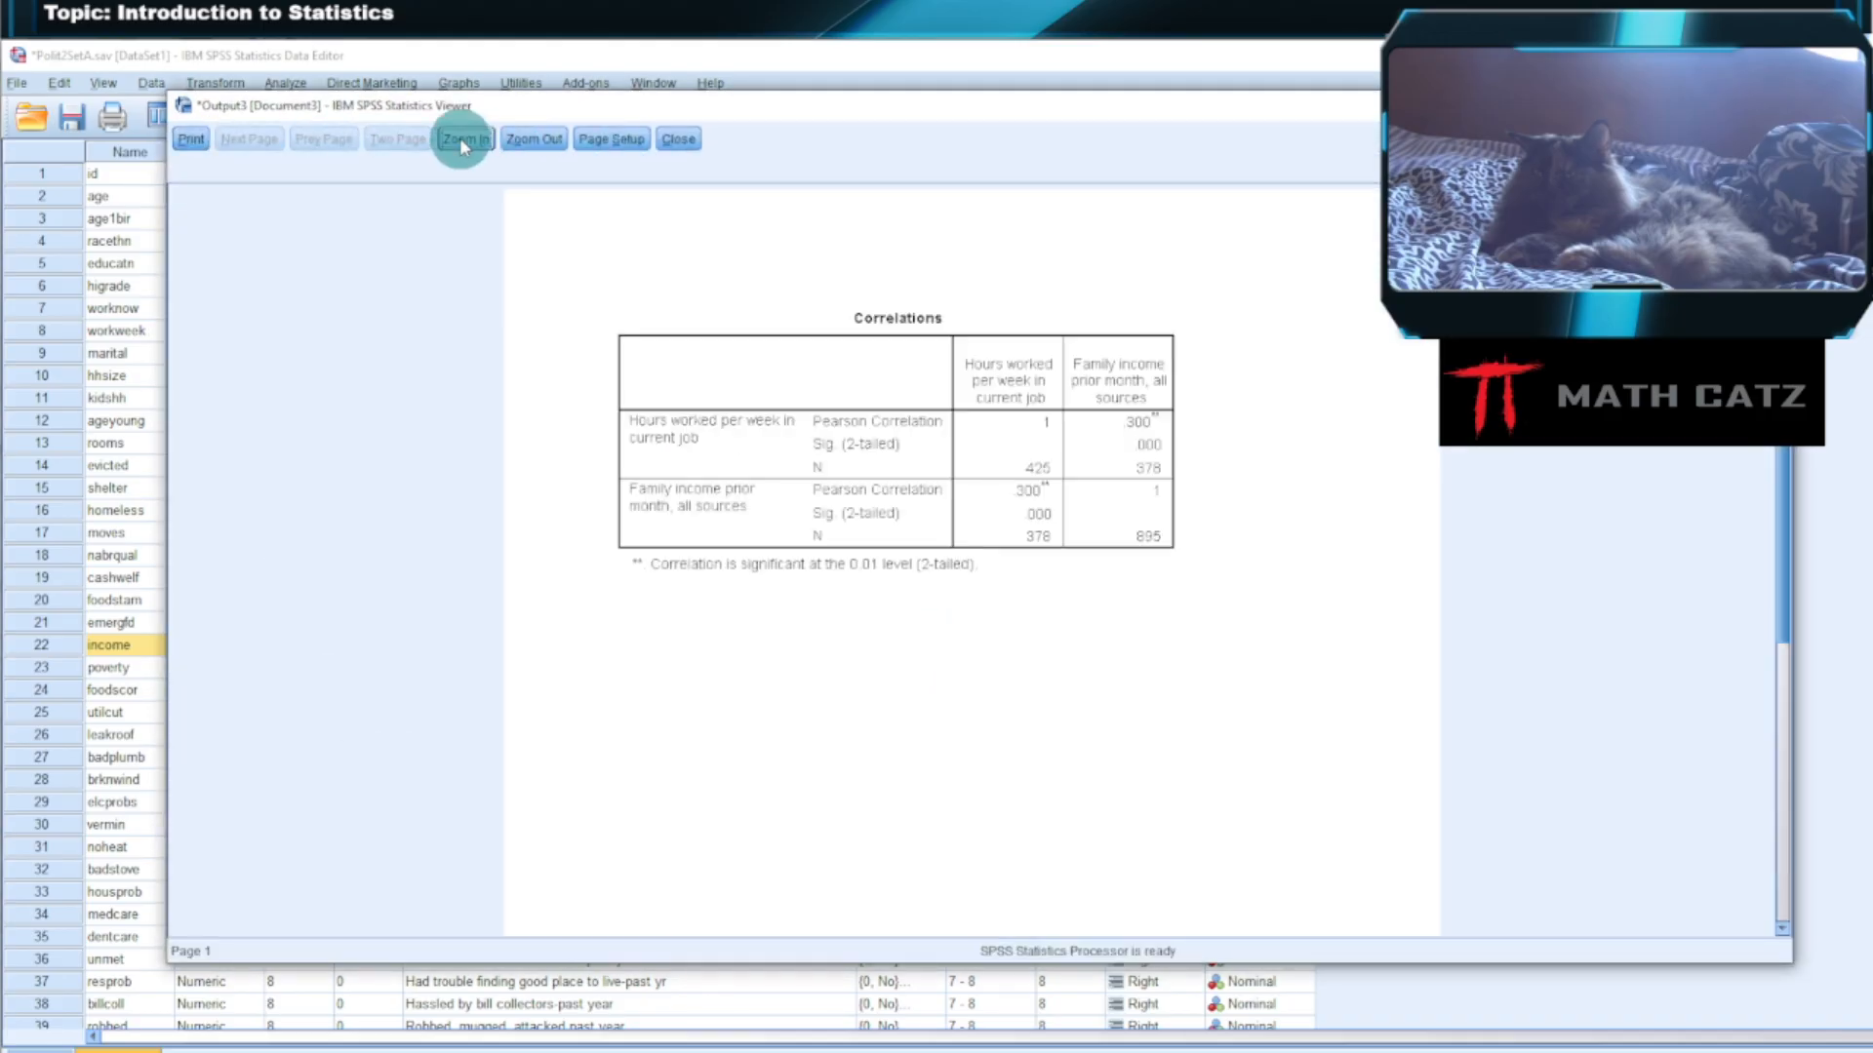
left_click(464, 143)
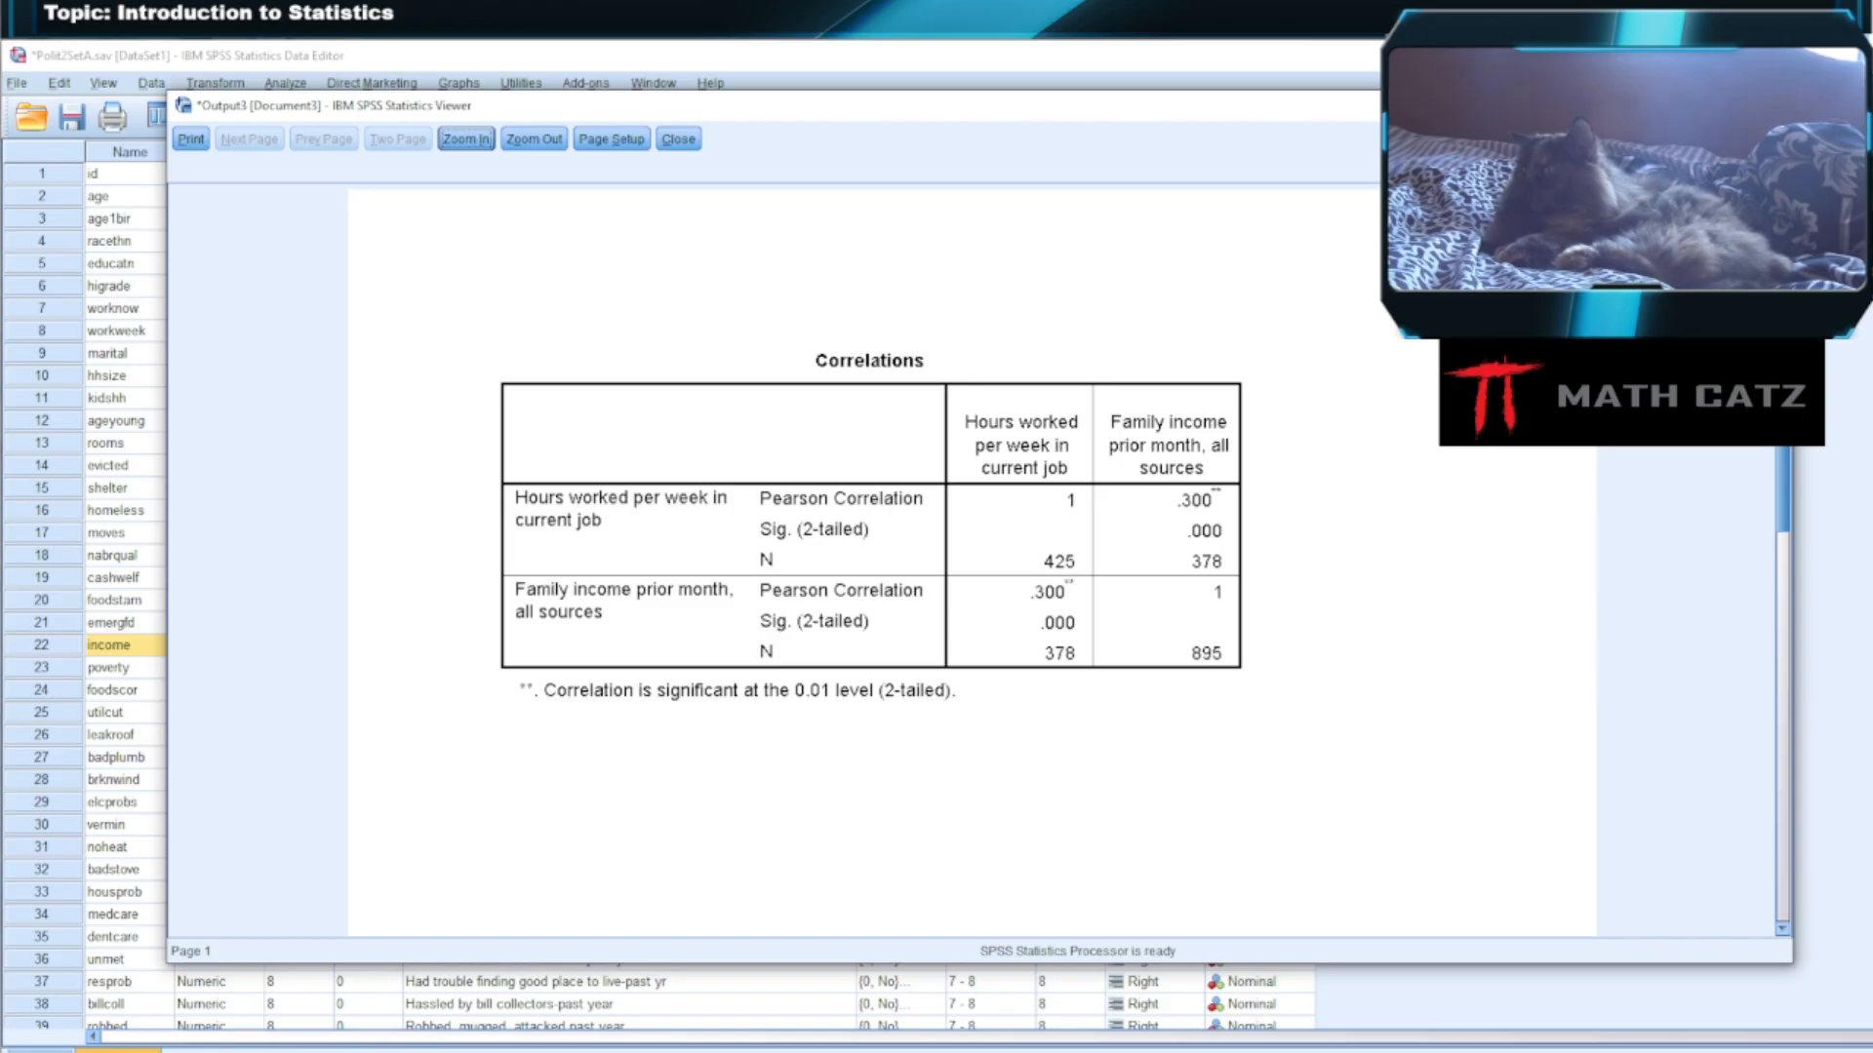
left_click(673, 138)
Return to the Polit2SetA data and start a legacy Simple Scatter chart, enlarging its dialog to show full variable labels.
left_click(755, 56)
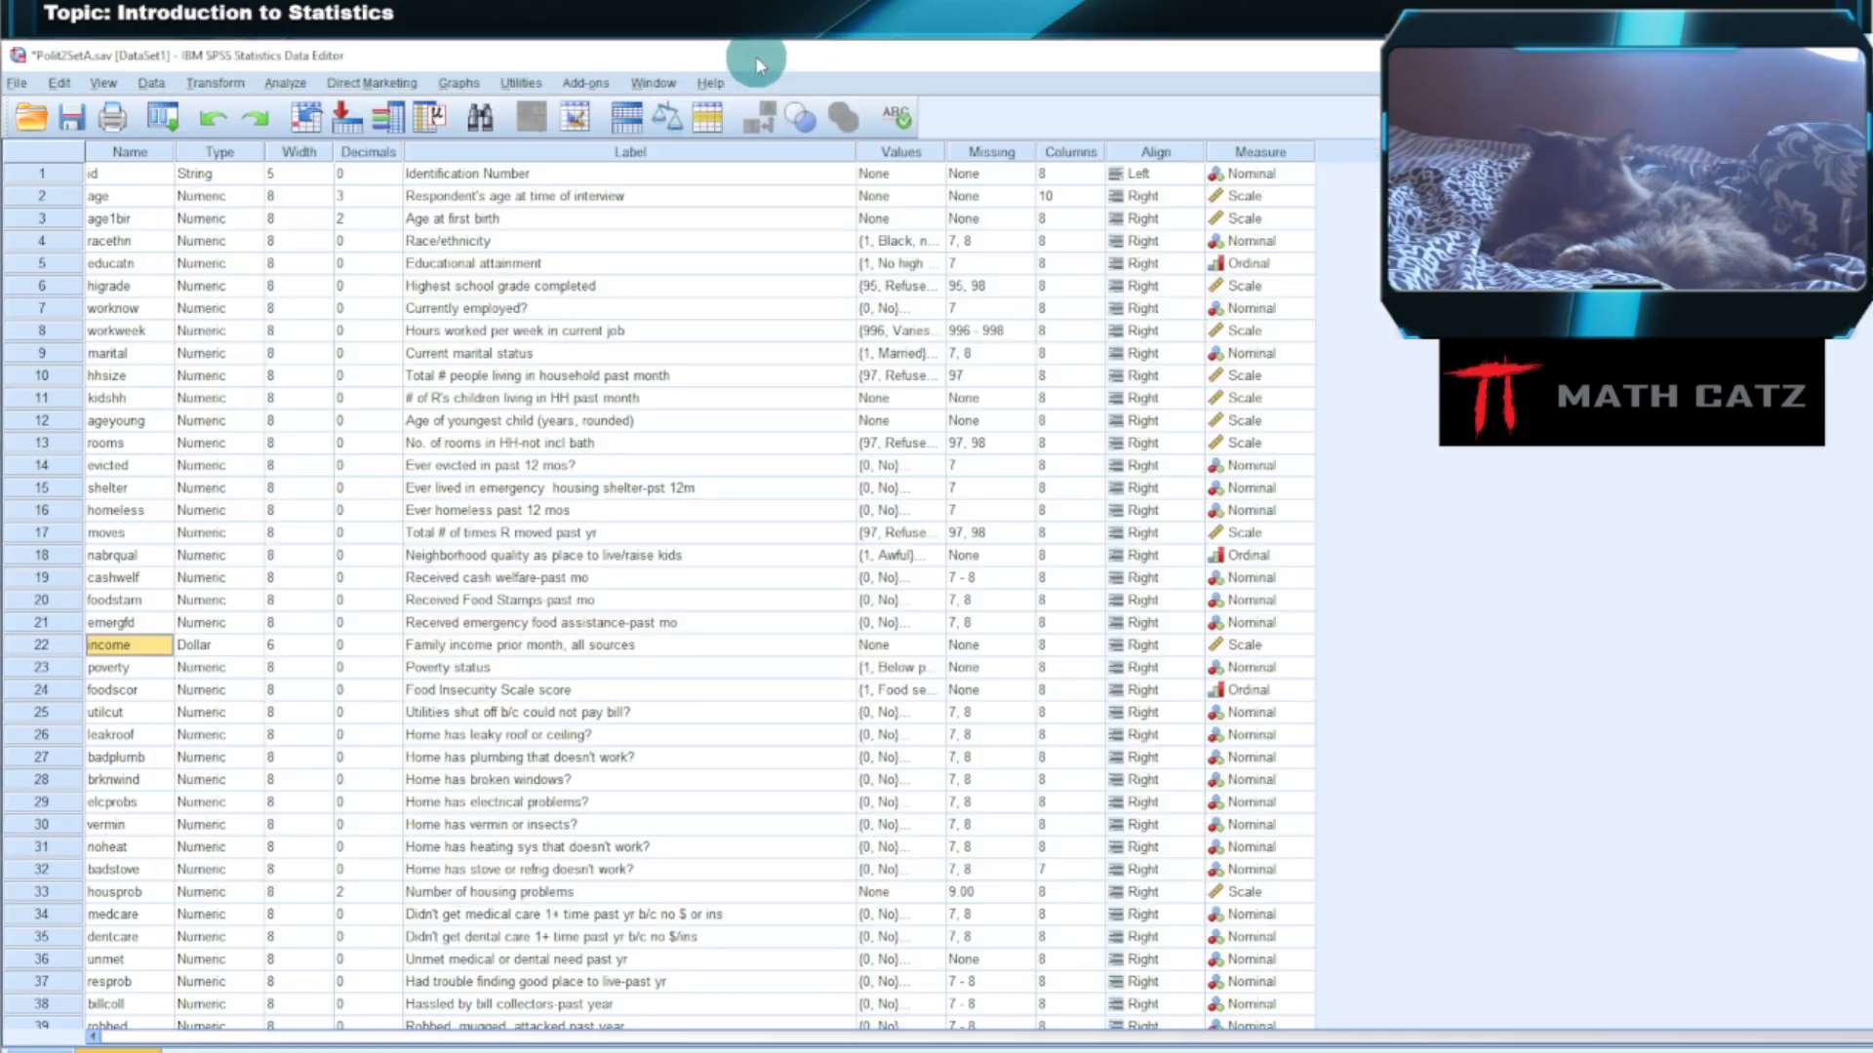
left_click(459, 85)
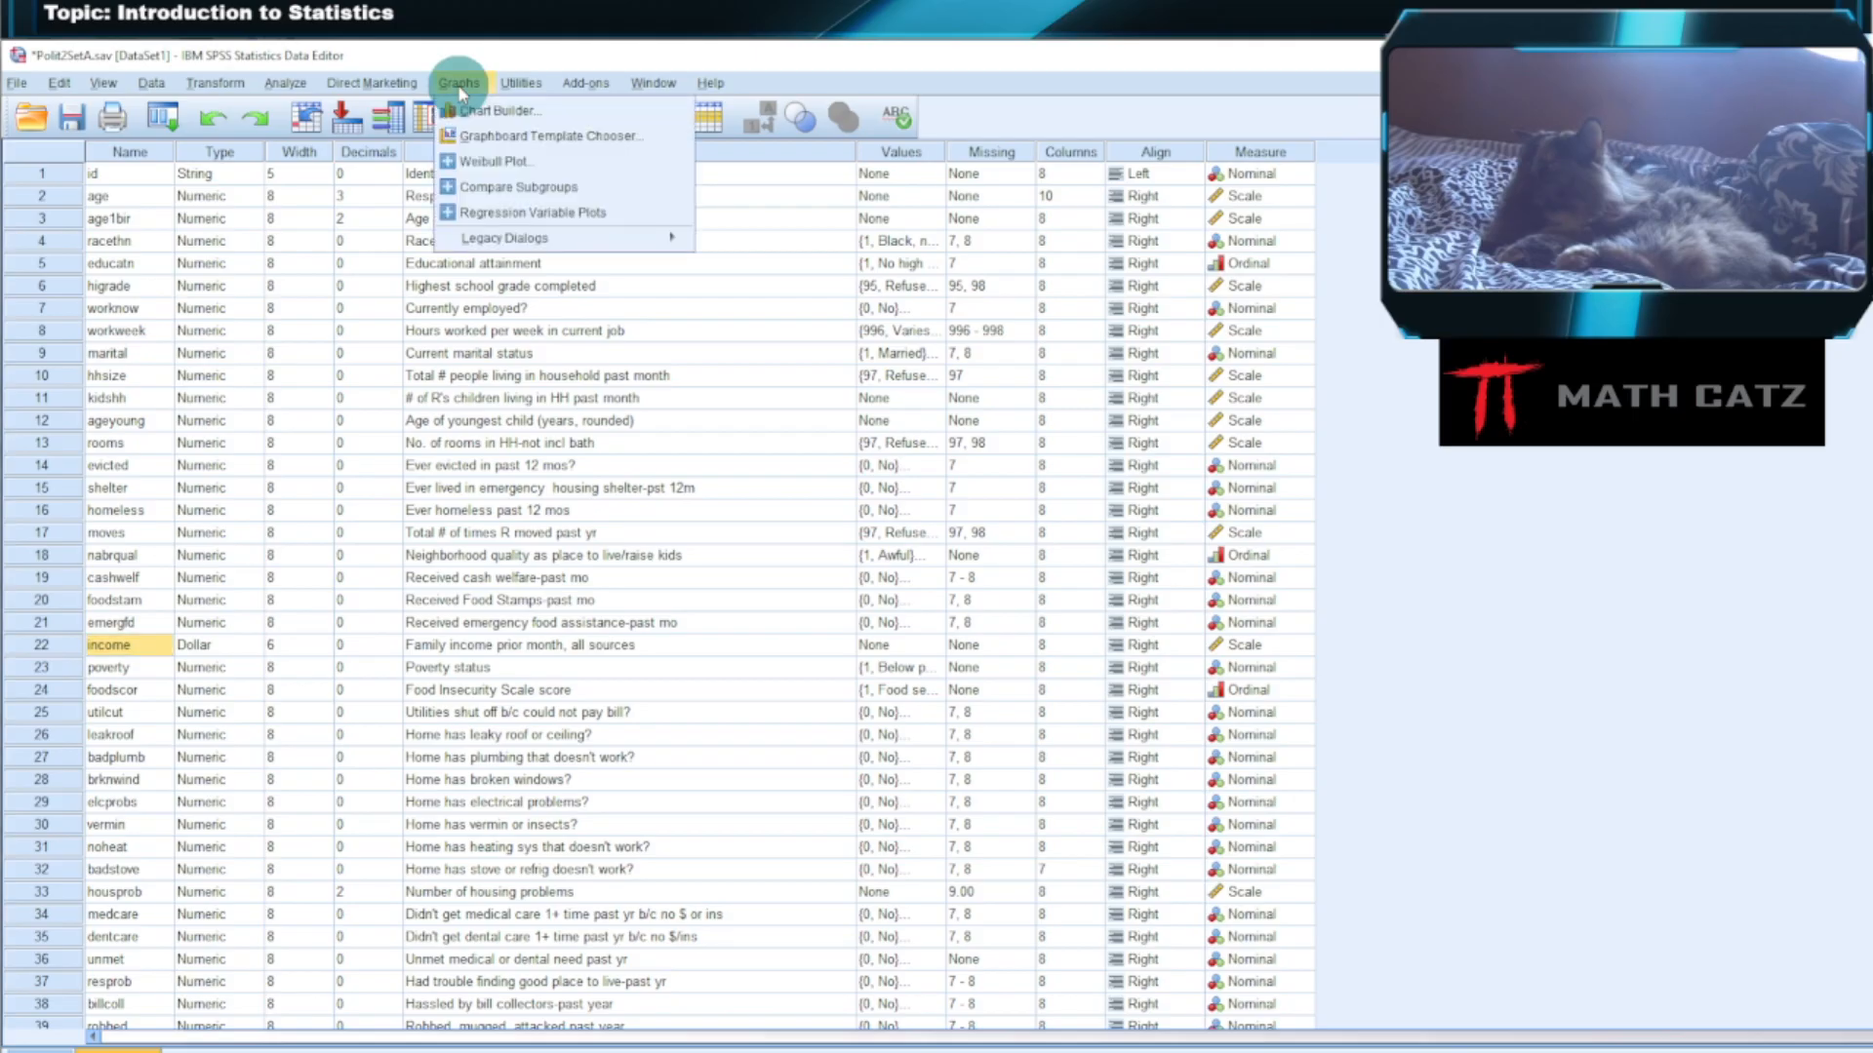
mouse_move(498, 244)
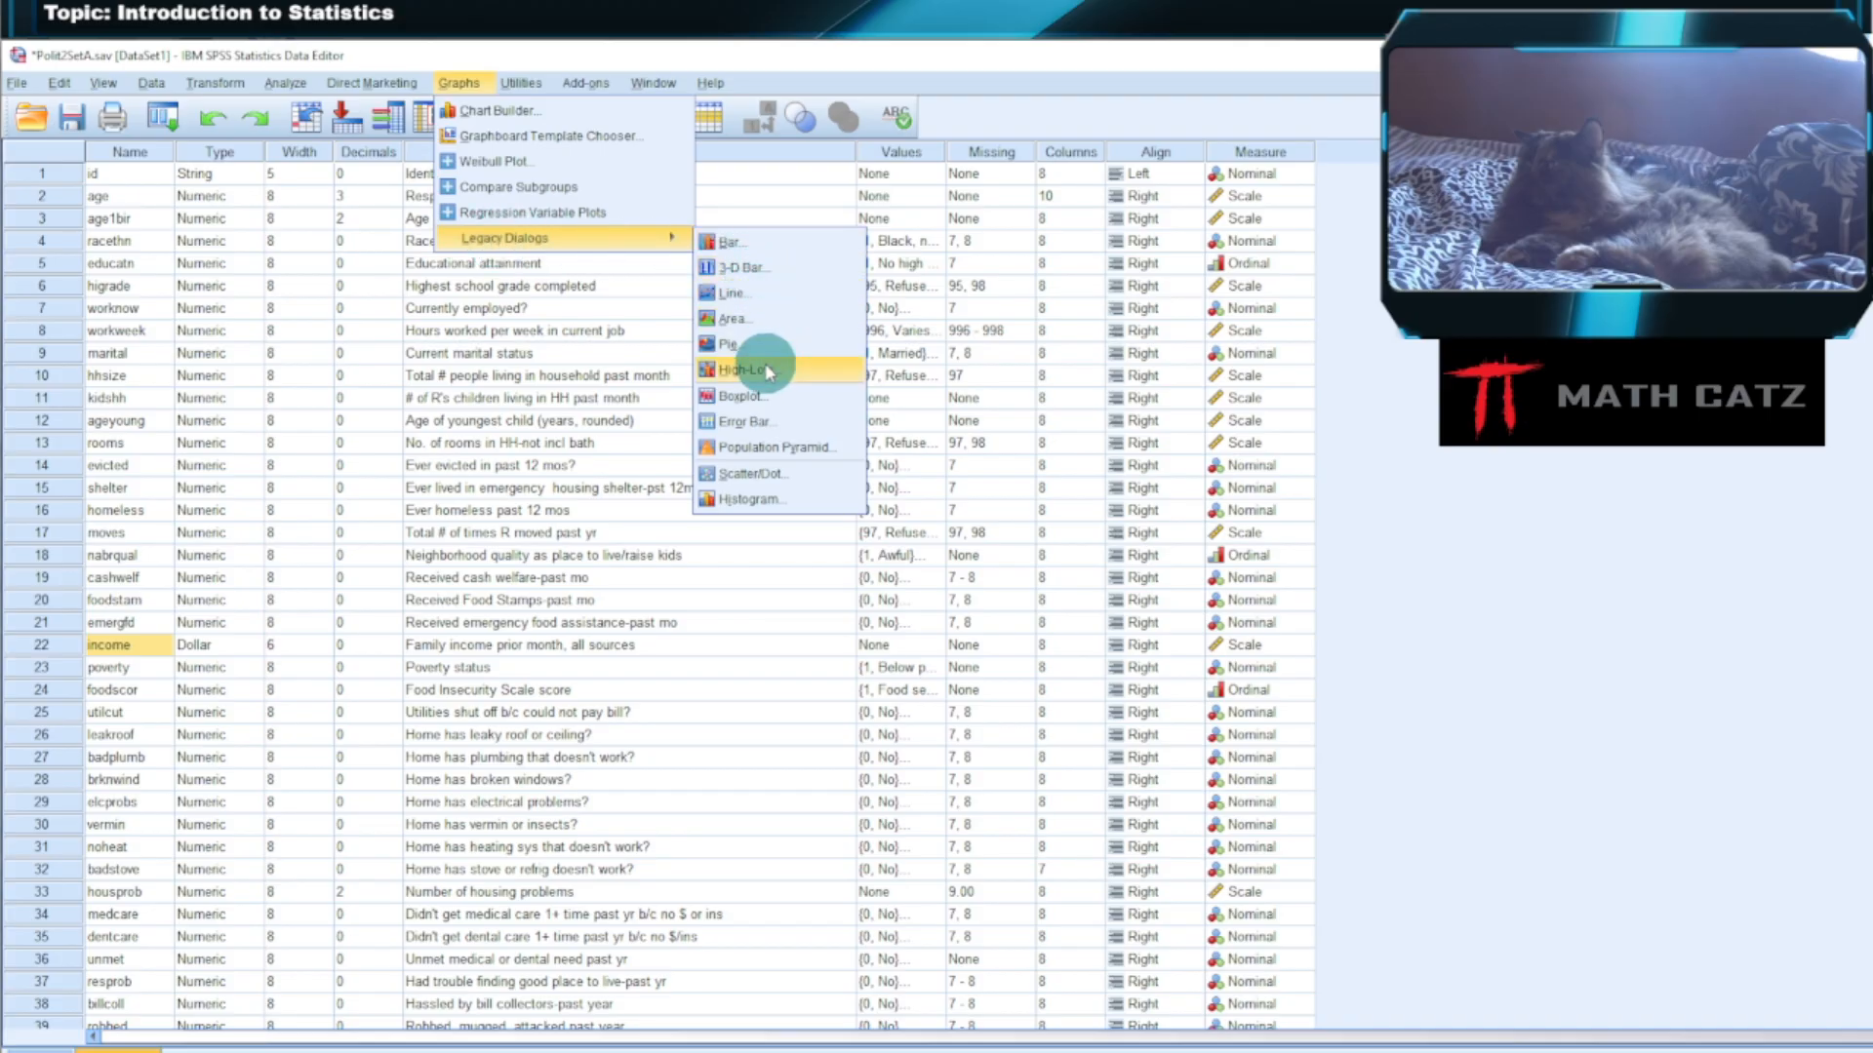
left_click(776, 481)
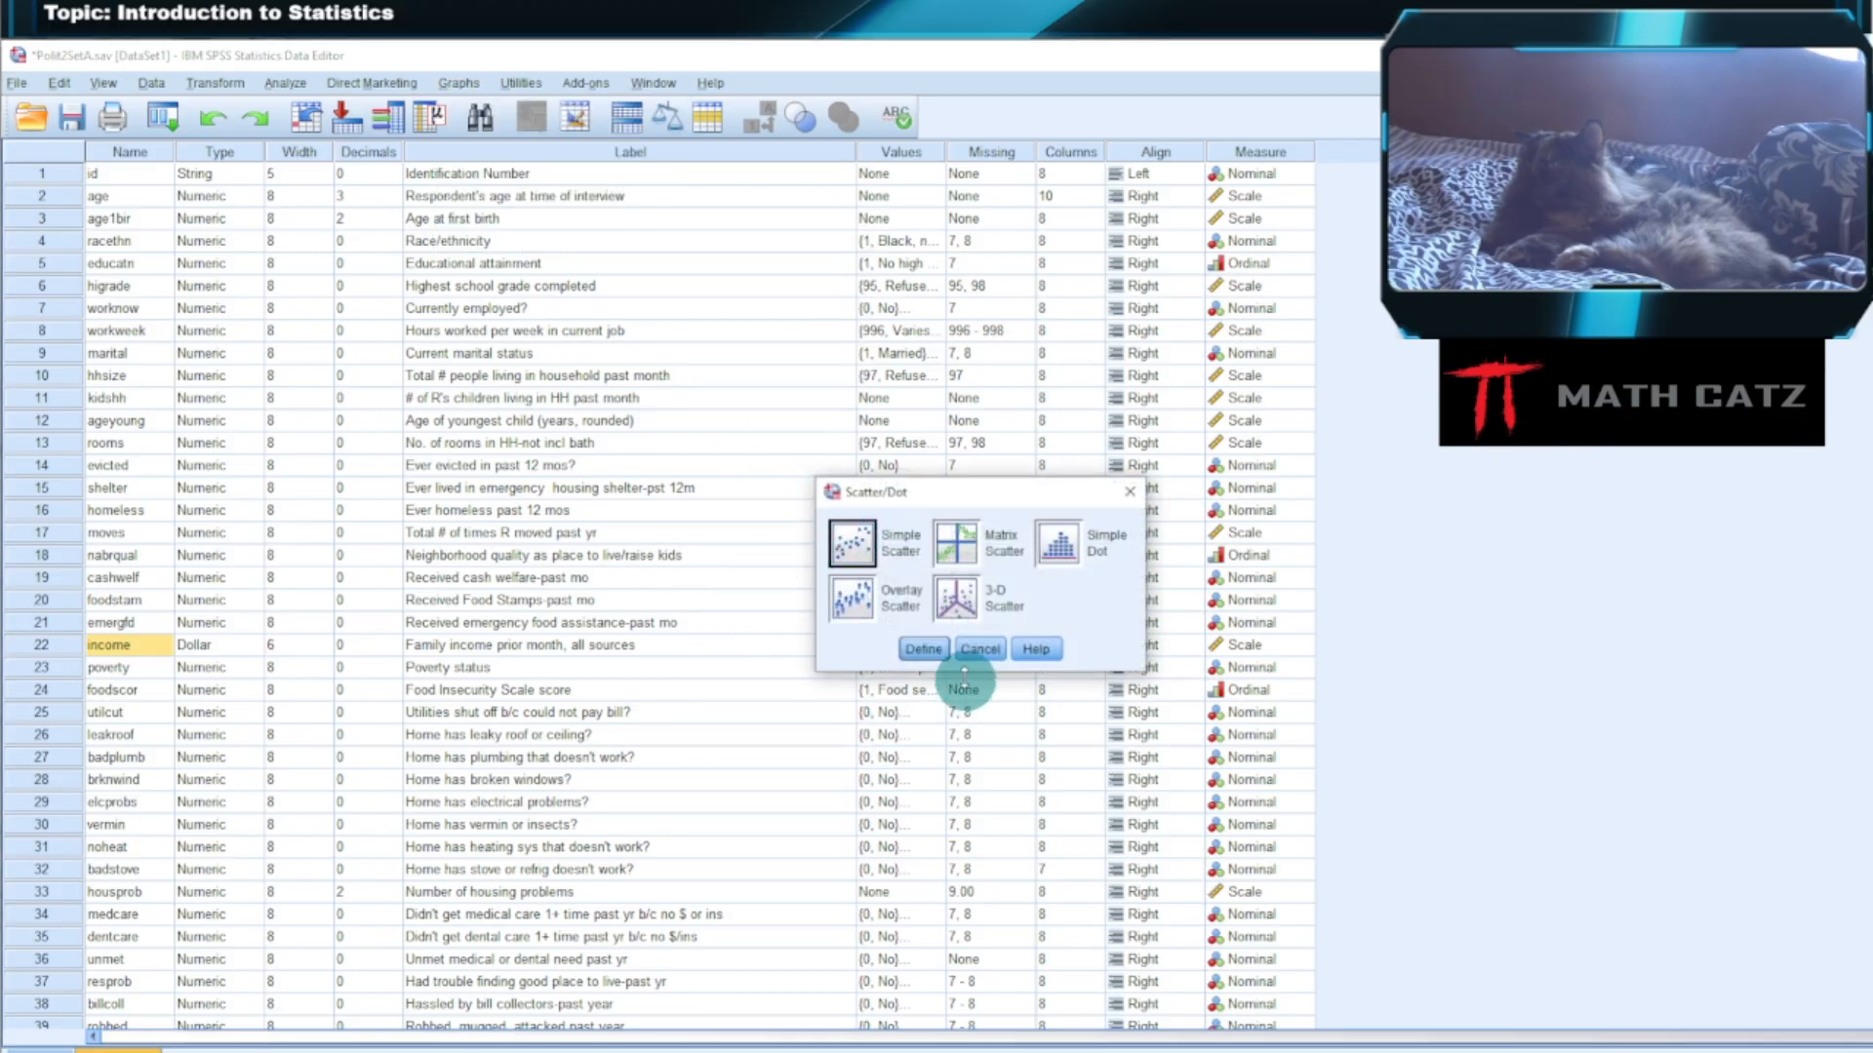
left_click(923, 649)
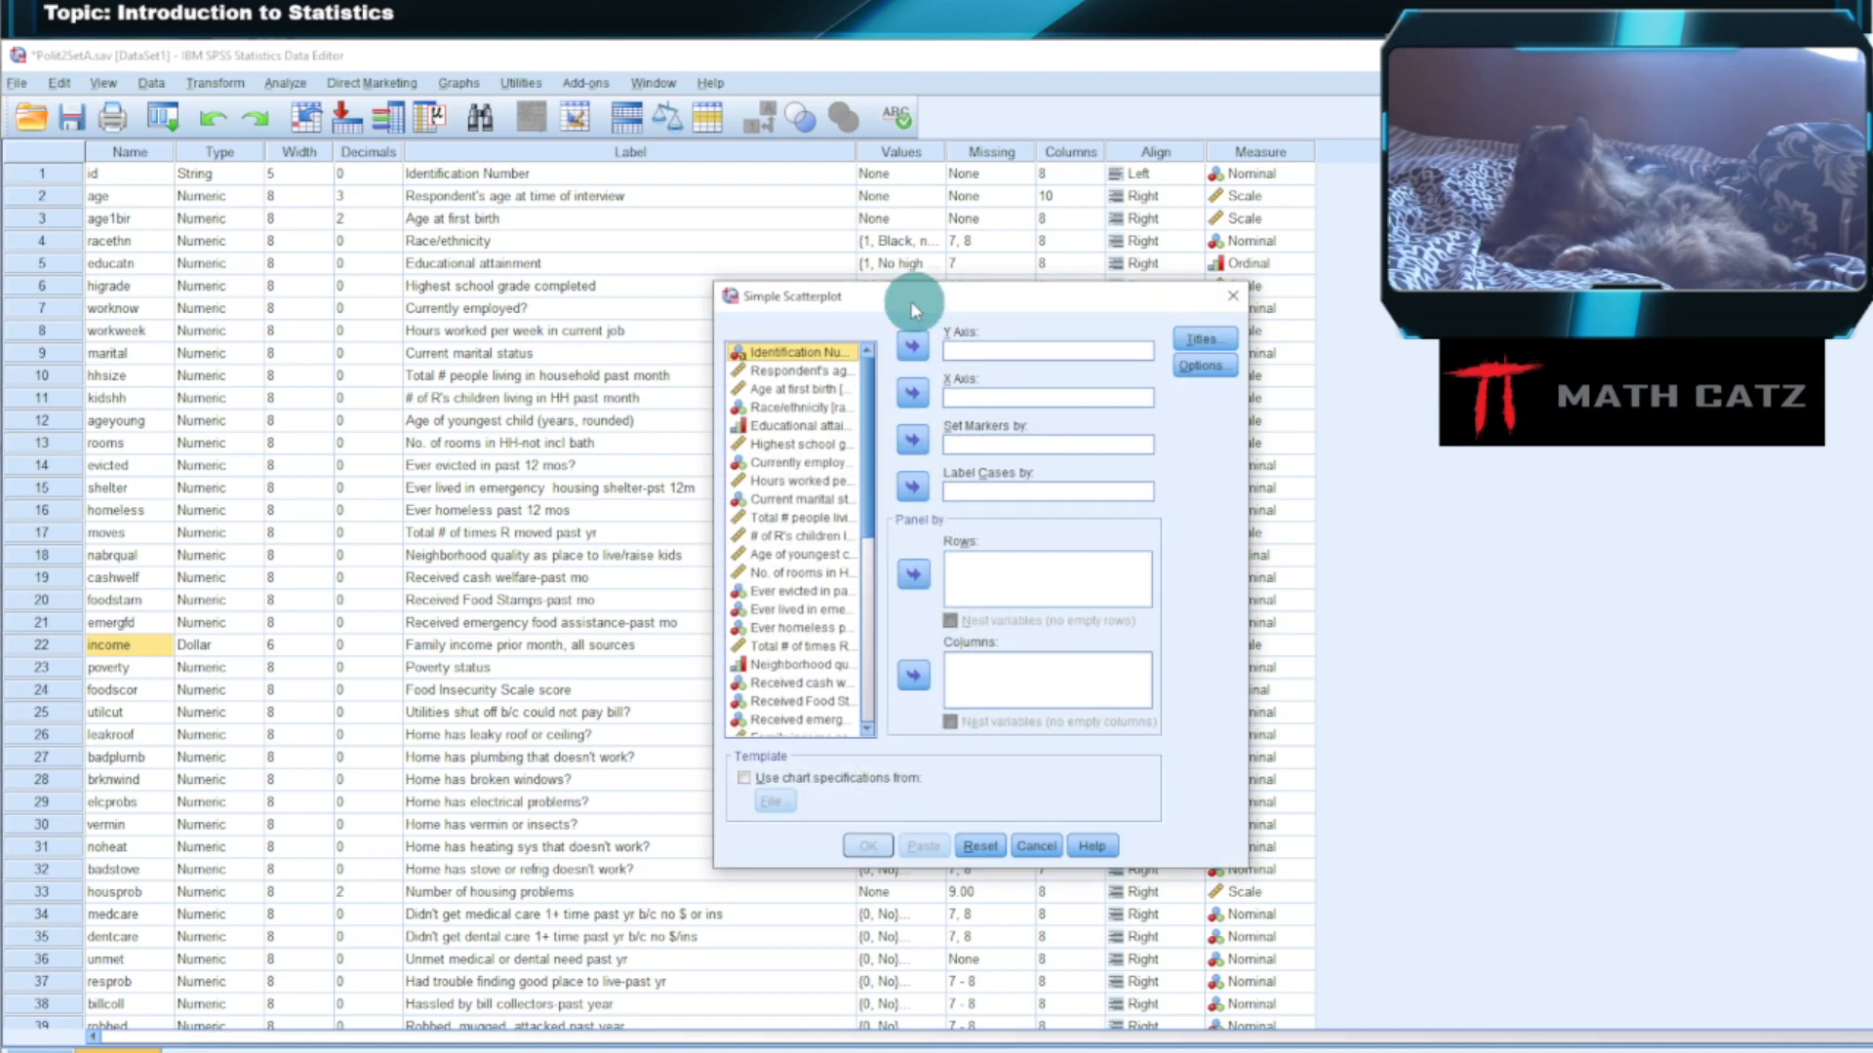
left_click_drag(914, 295, 552, 155)
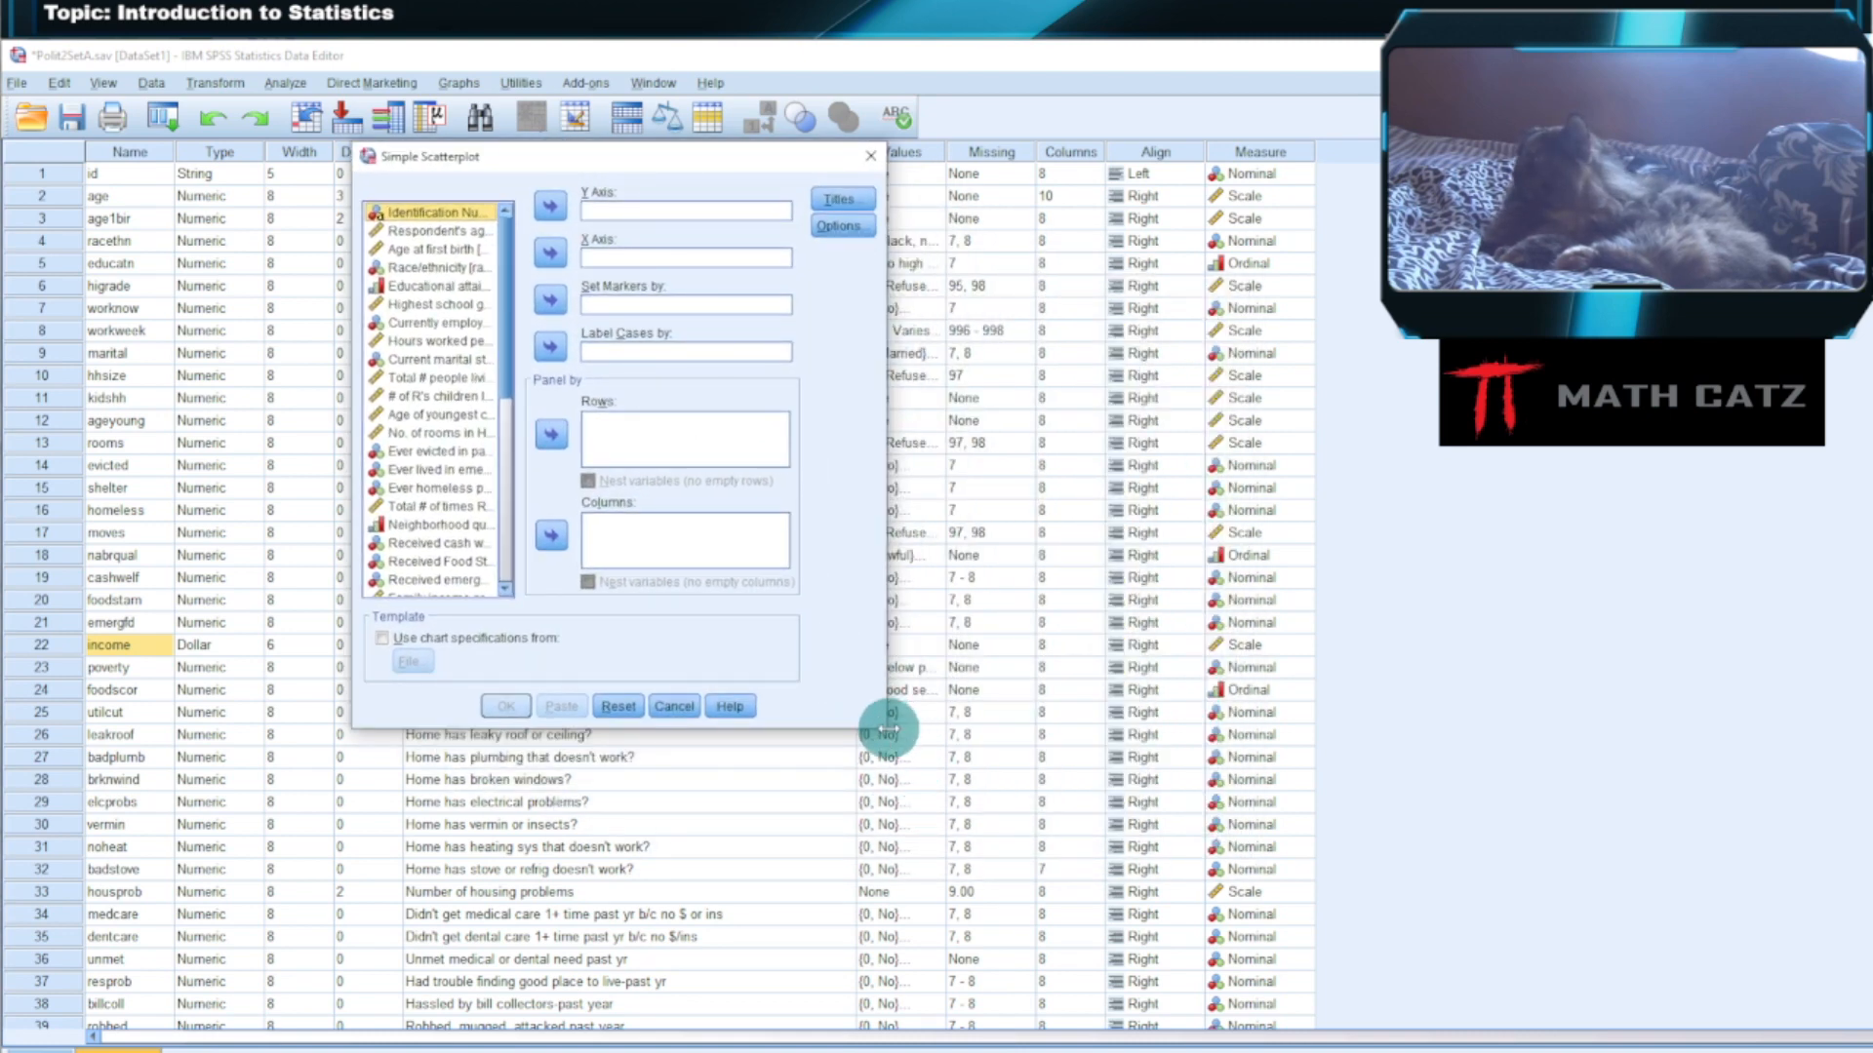
left_click_drag(886, 730, 1454, 957)
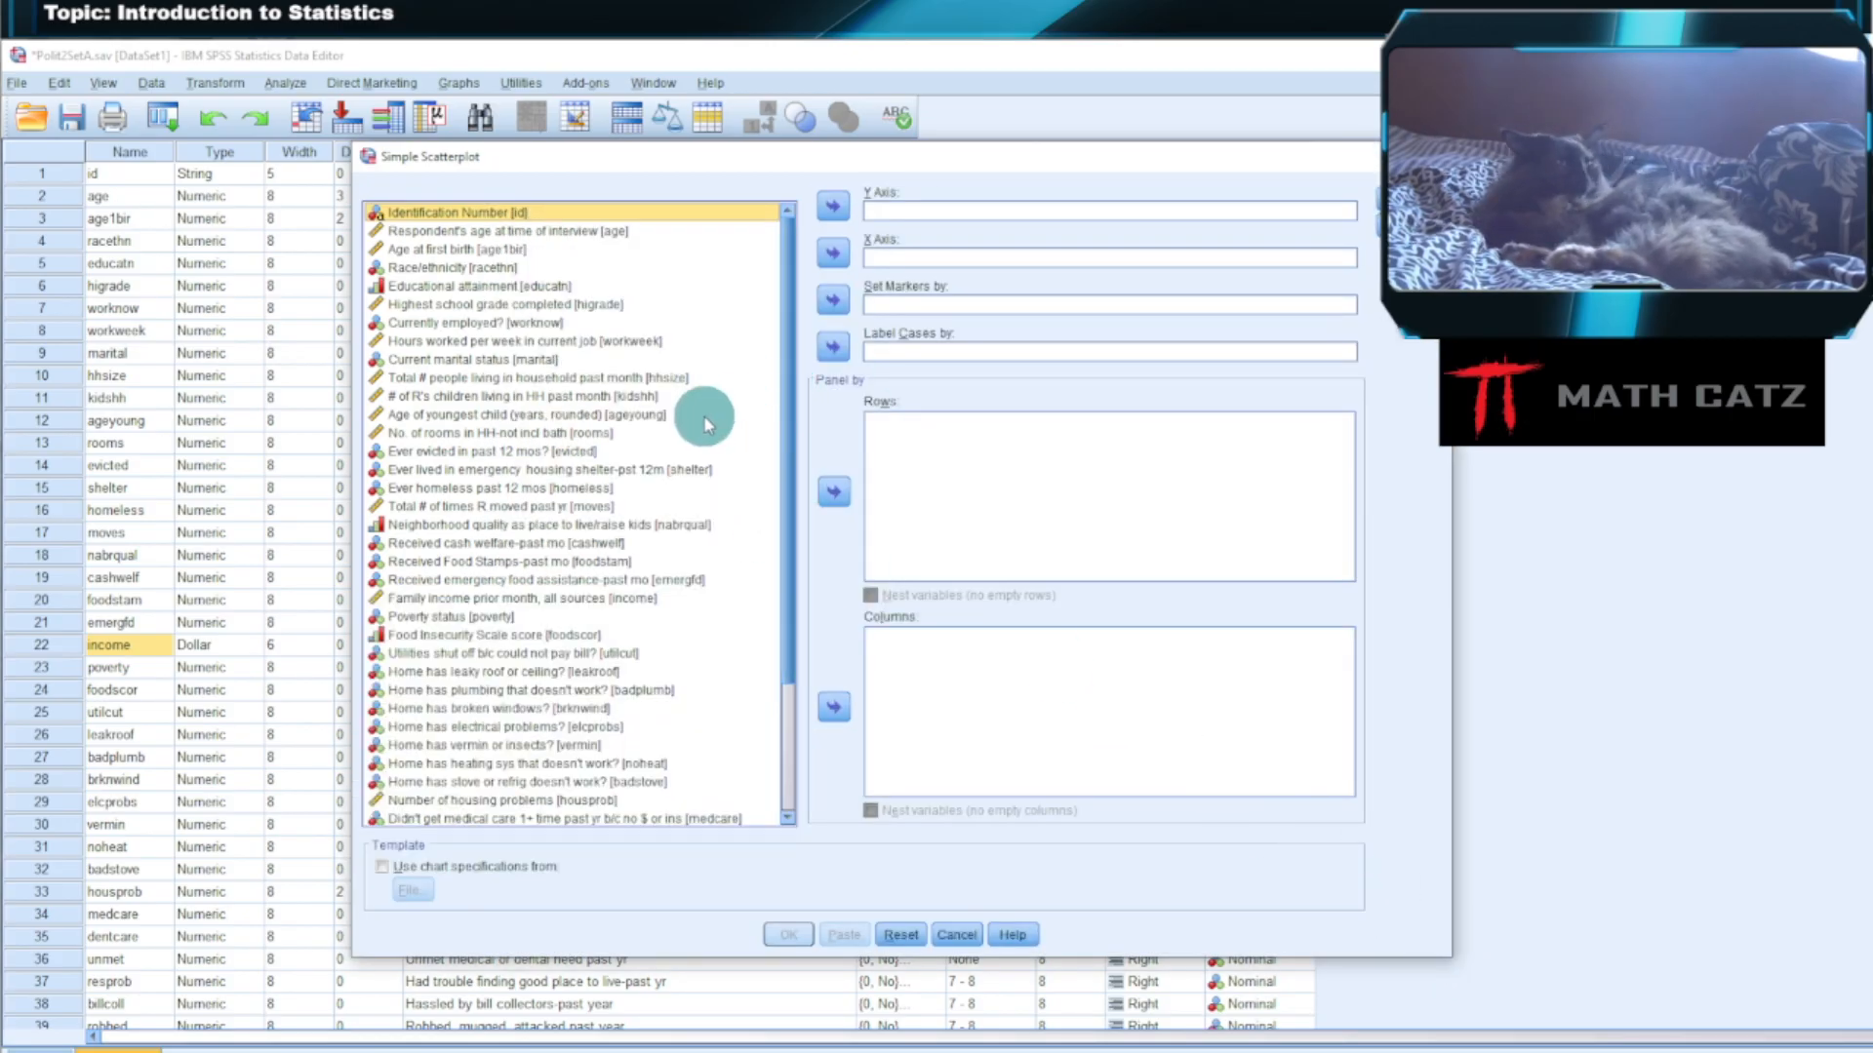
Create the scatterplot with hours worked per week (workweek) on the X axis and family income prior month (income) on the Y axis.
left_click(626, 341)
left_click(834, 255)
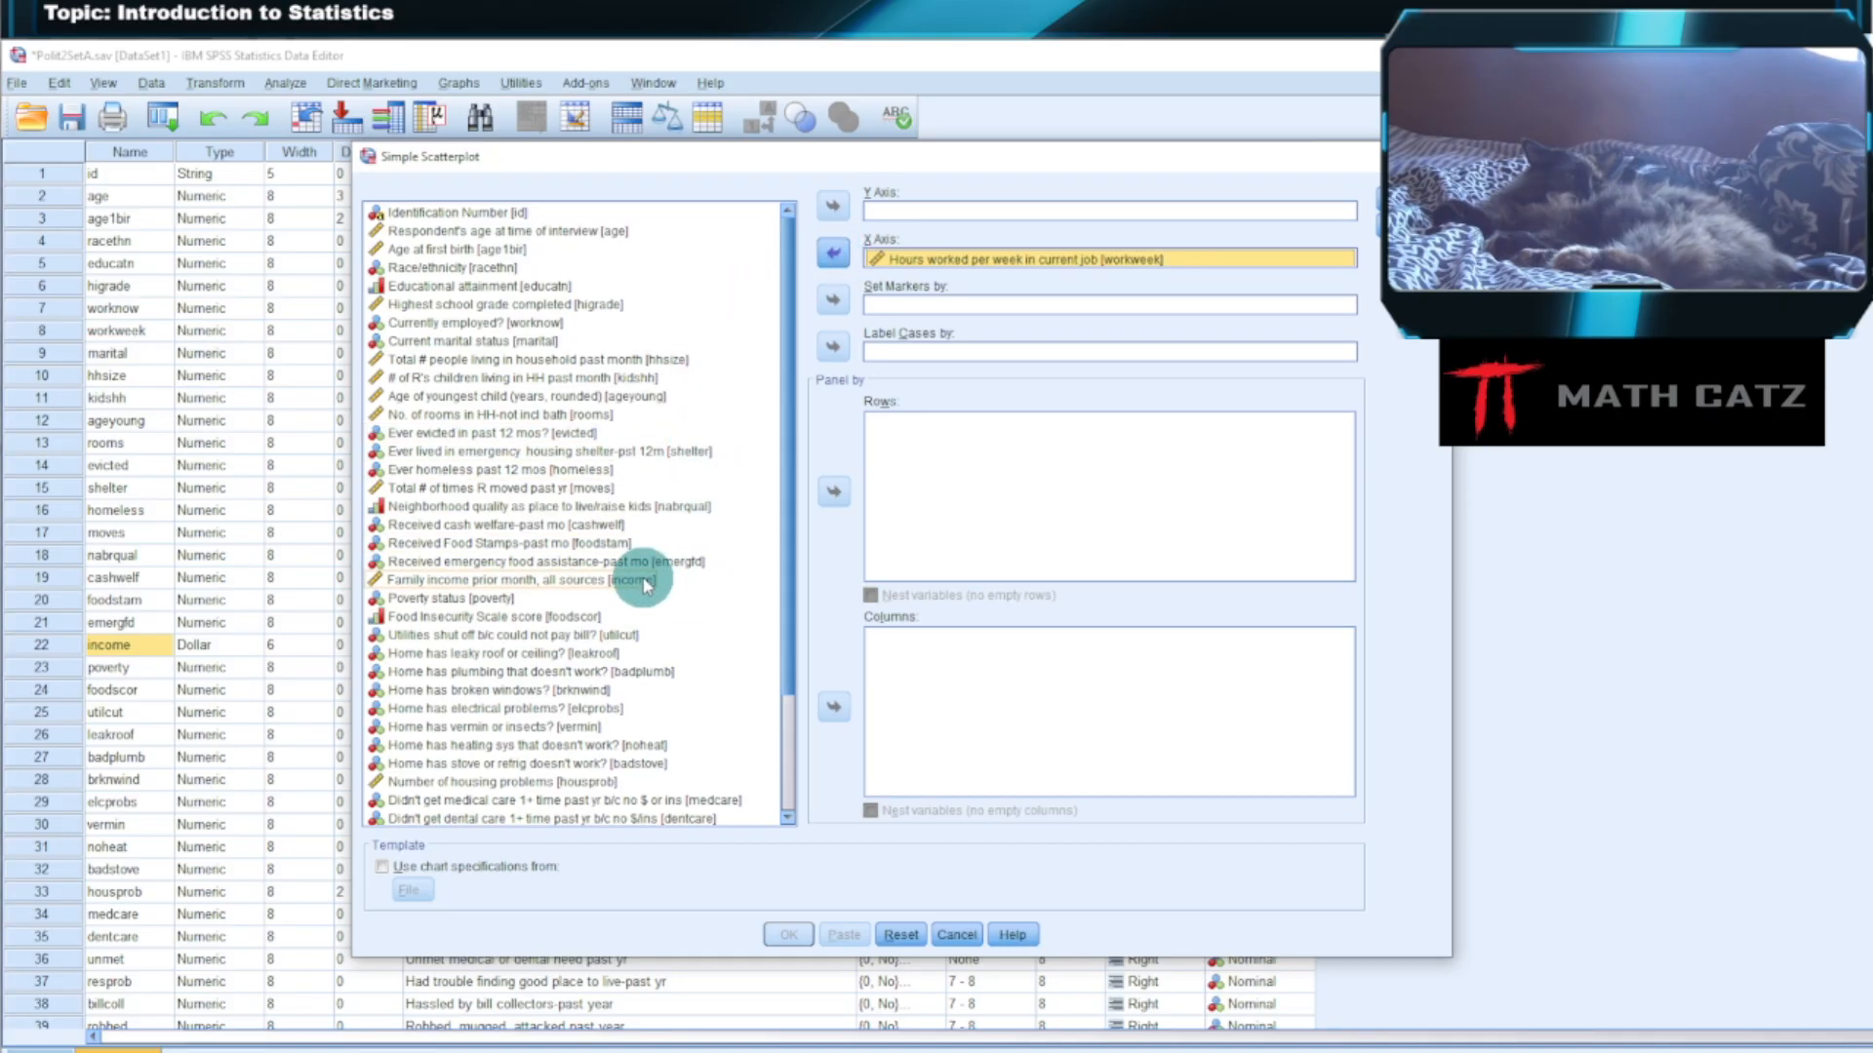
left_click(642, 582)
left_click(832, 206)
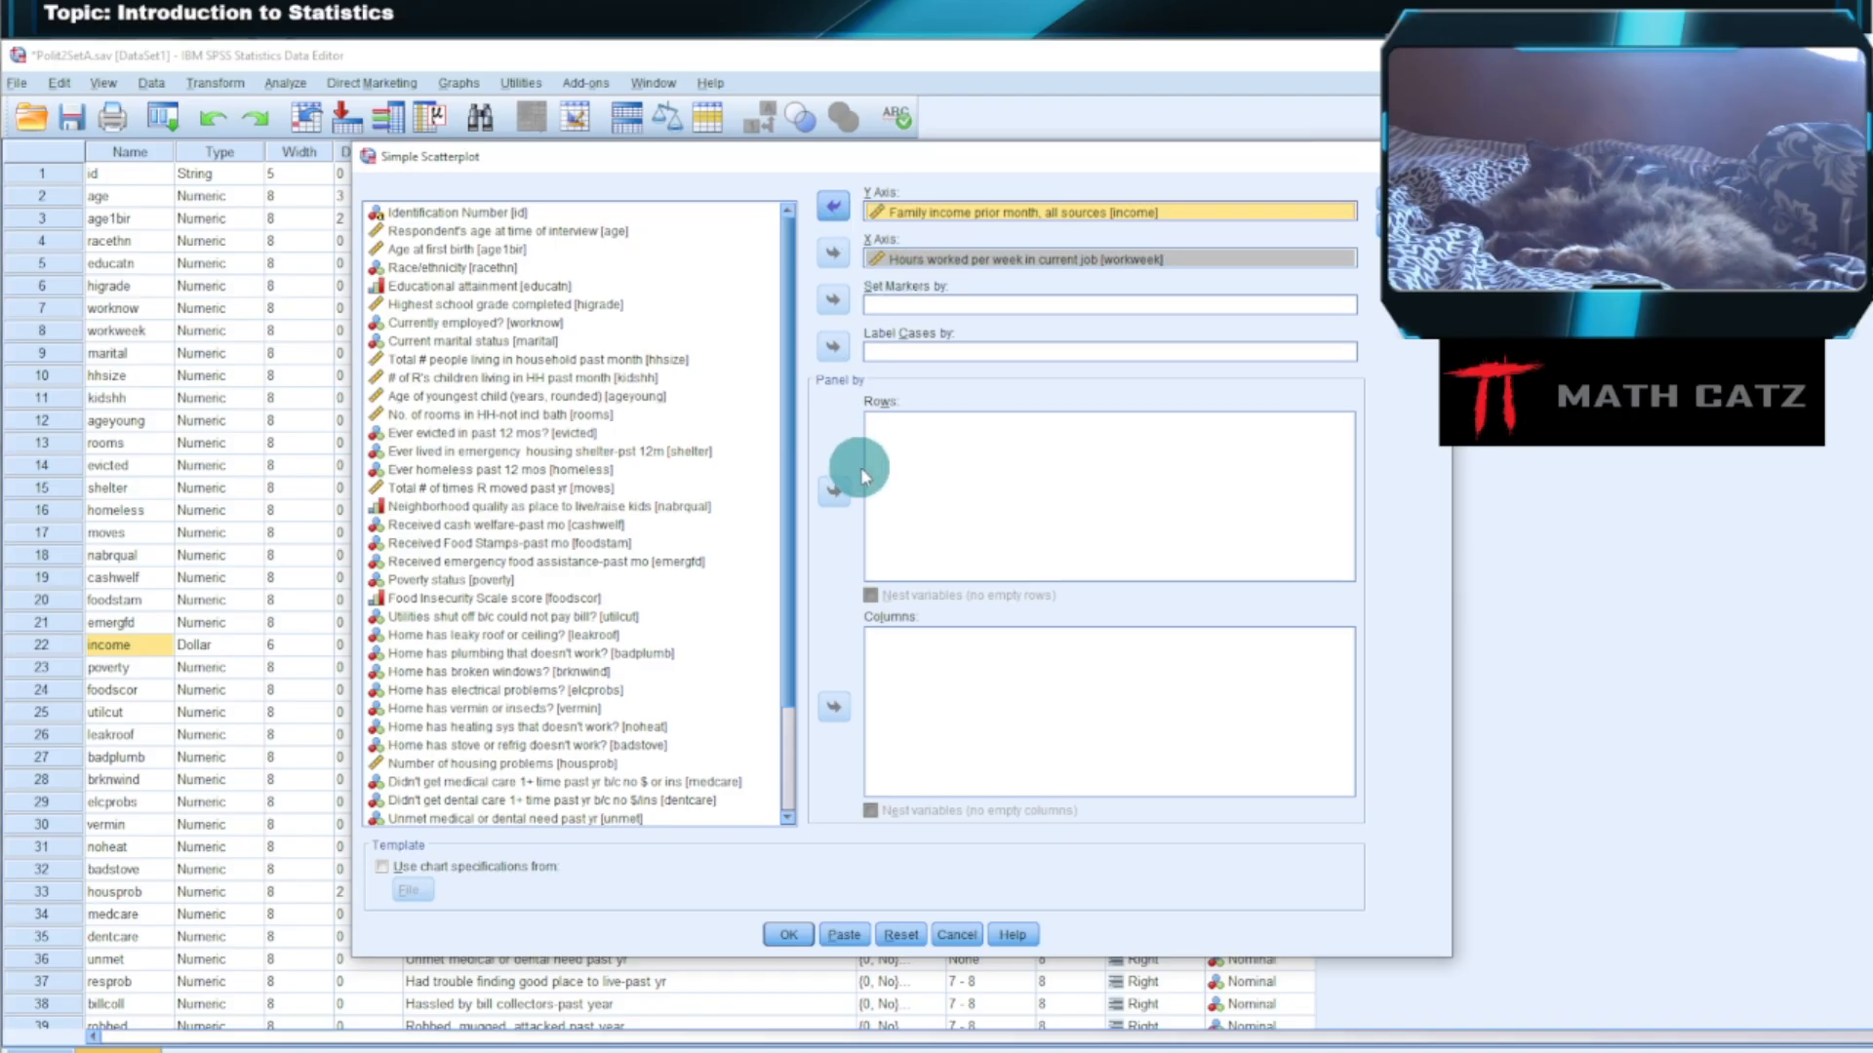
left_click(790, 934)
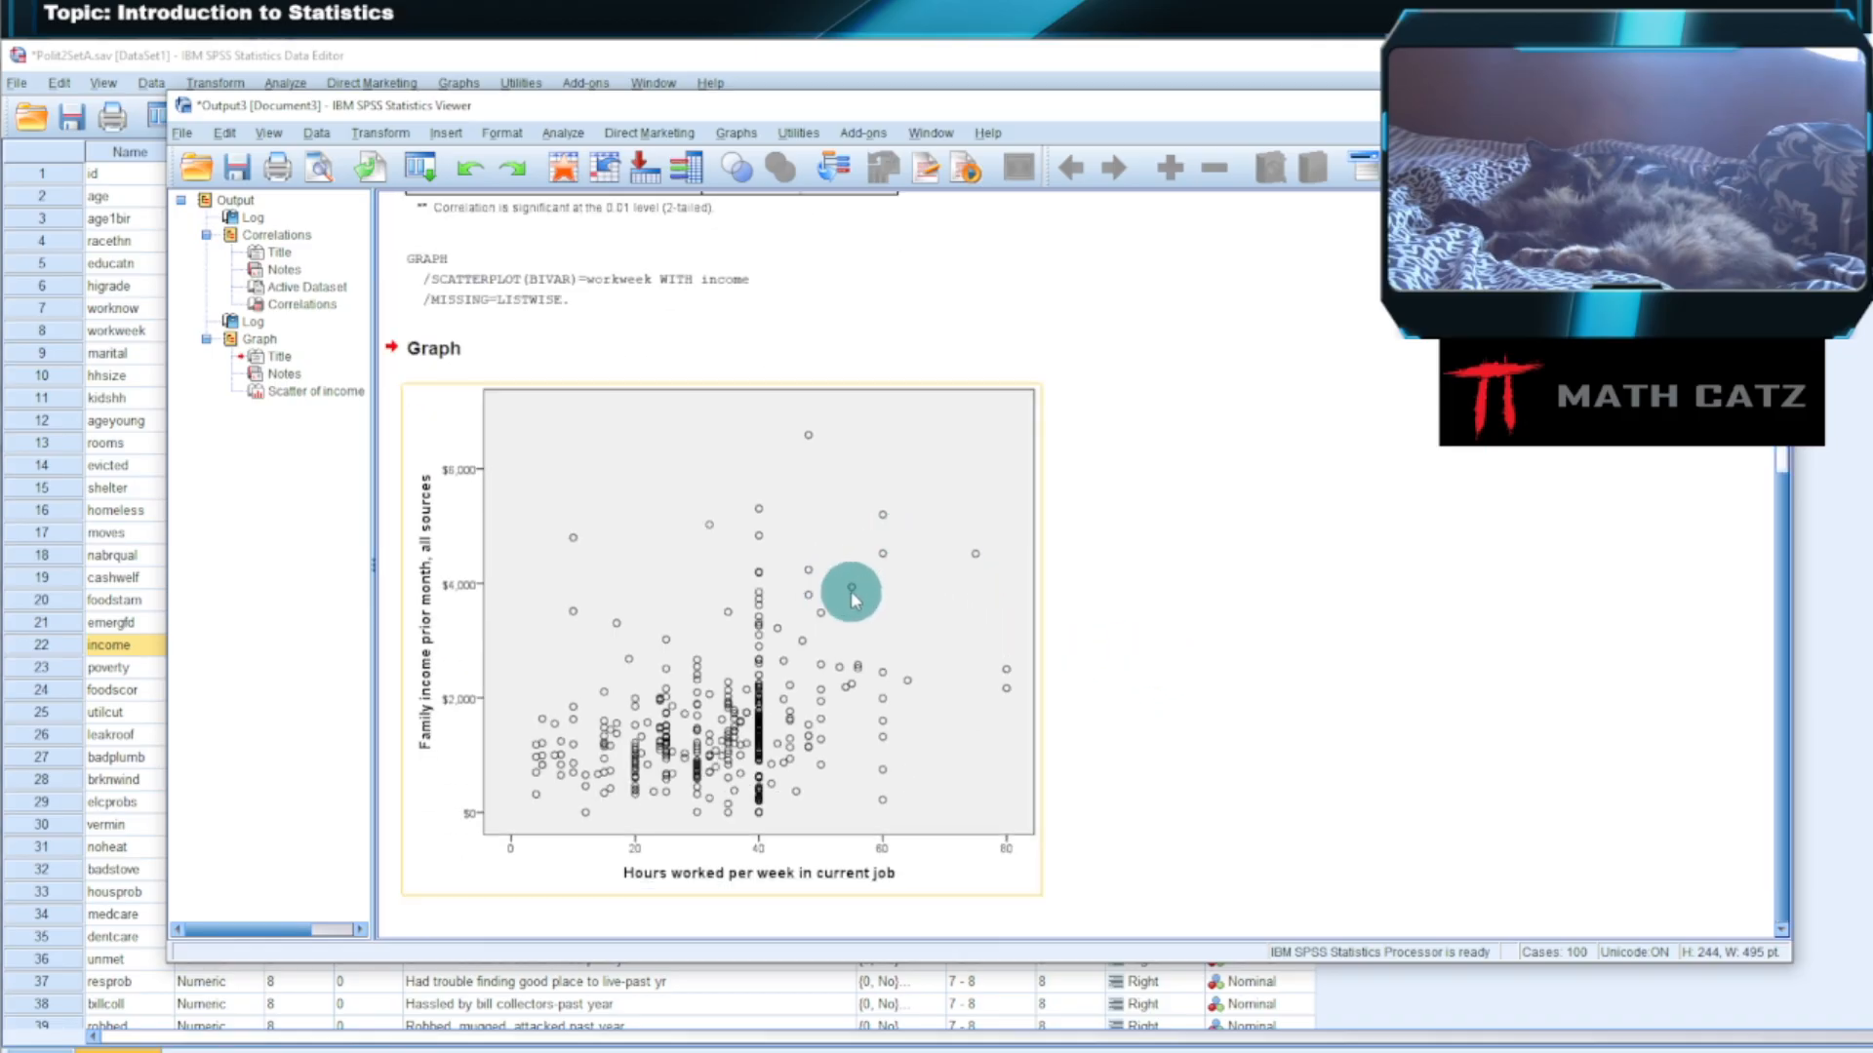
Examine the scatterplot of family income against weekly work hours for direction, strength, spread and outlying points.
left_click(1177, 398)
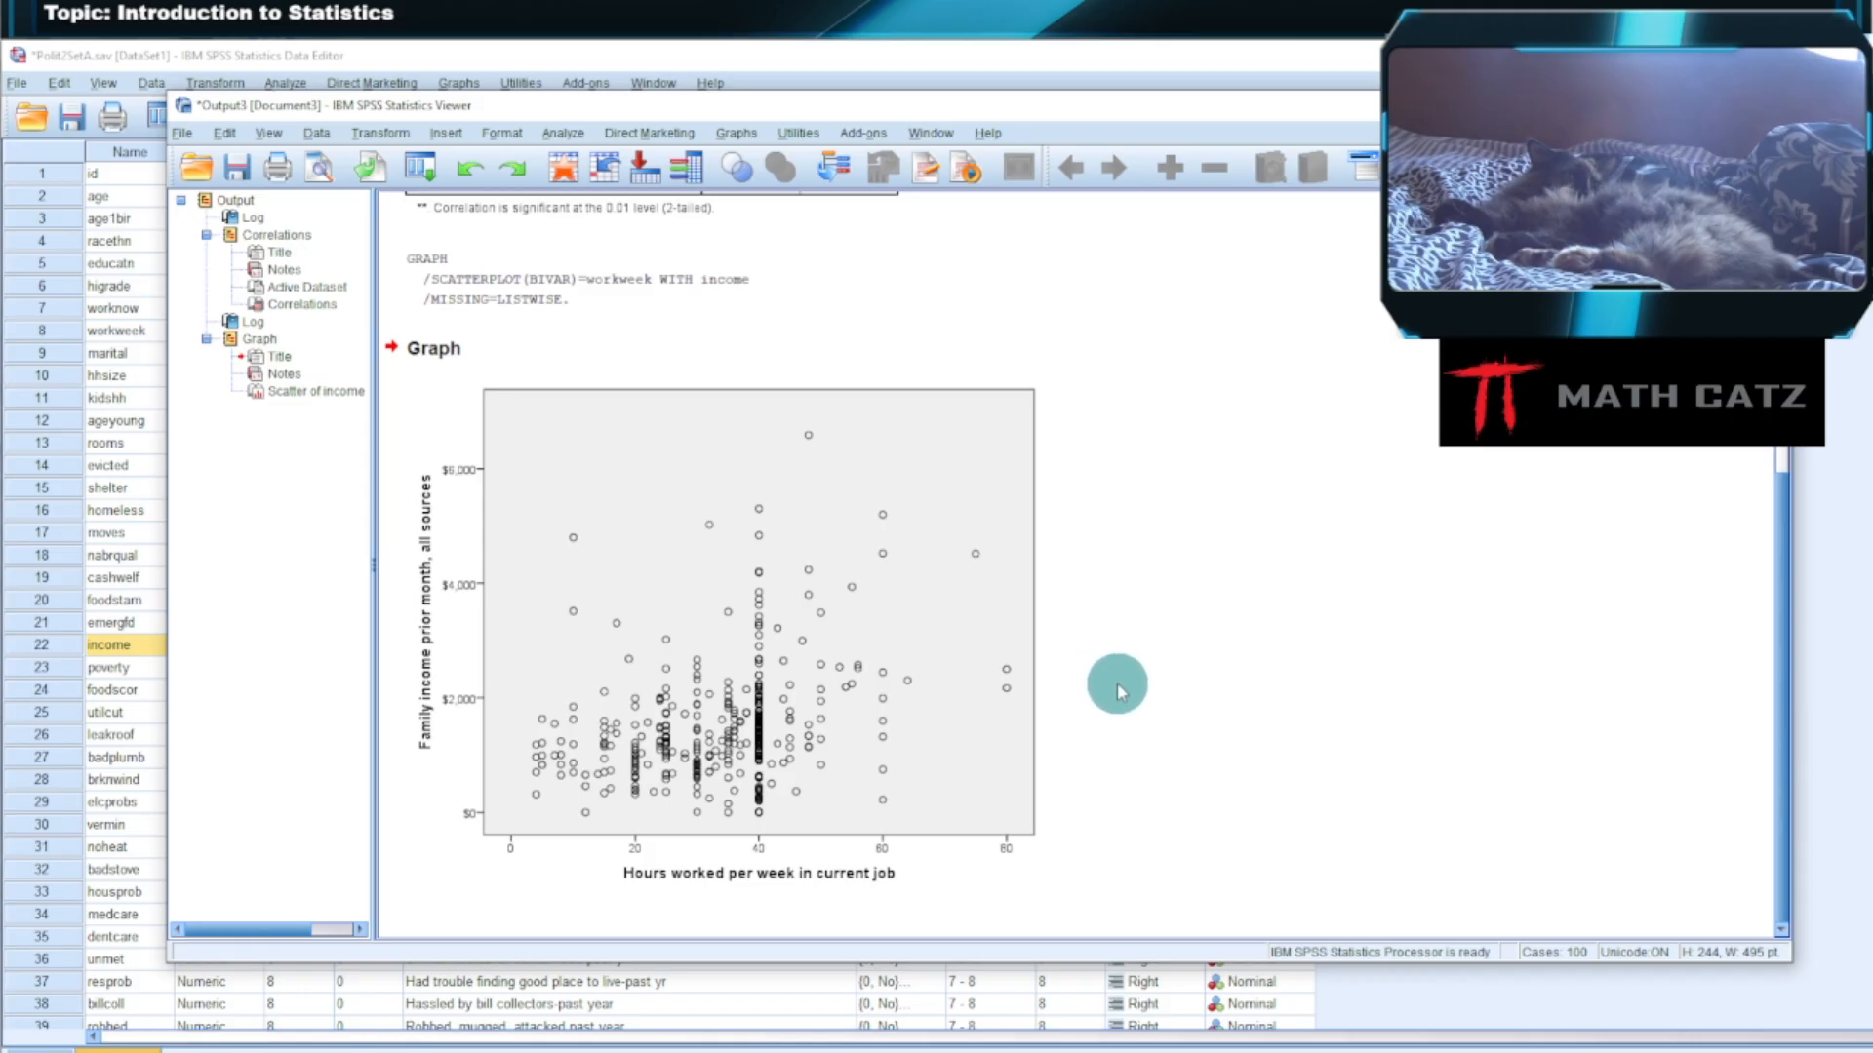
left_click(896, 702)
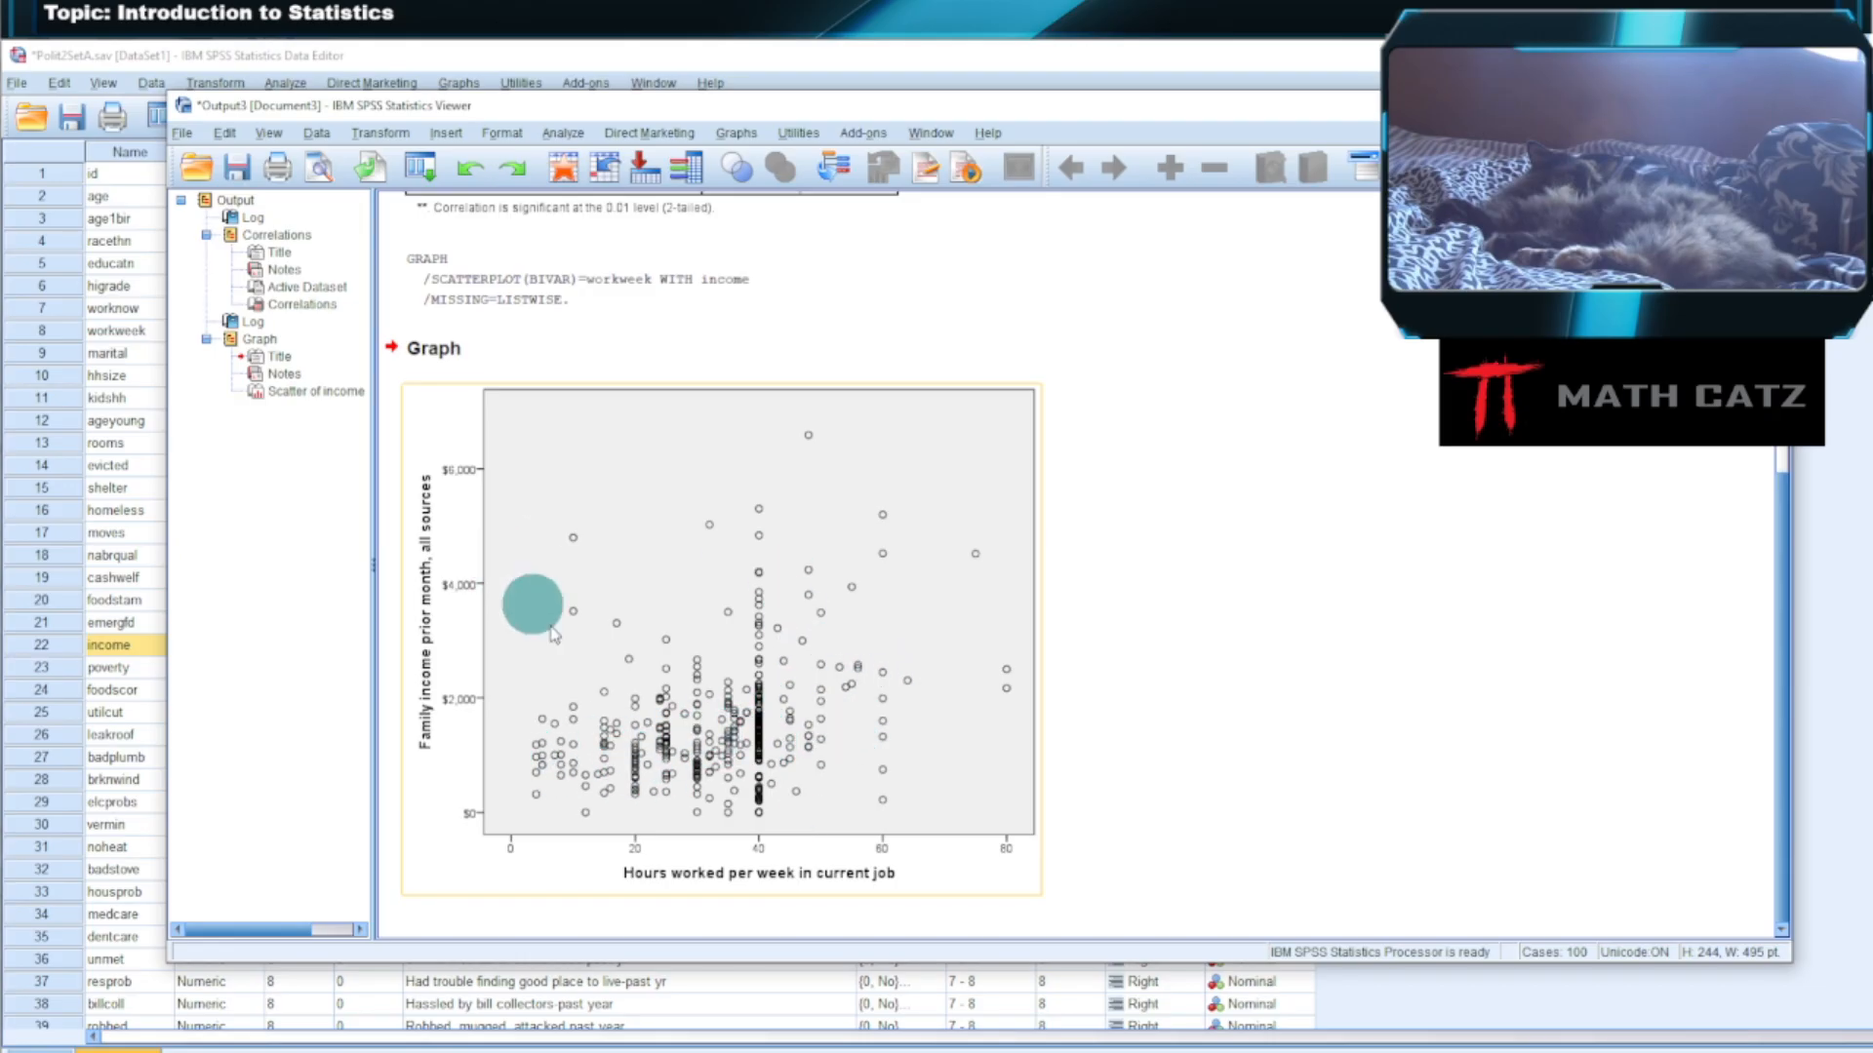
left_click(1097, 763)
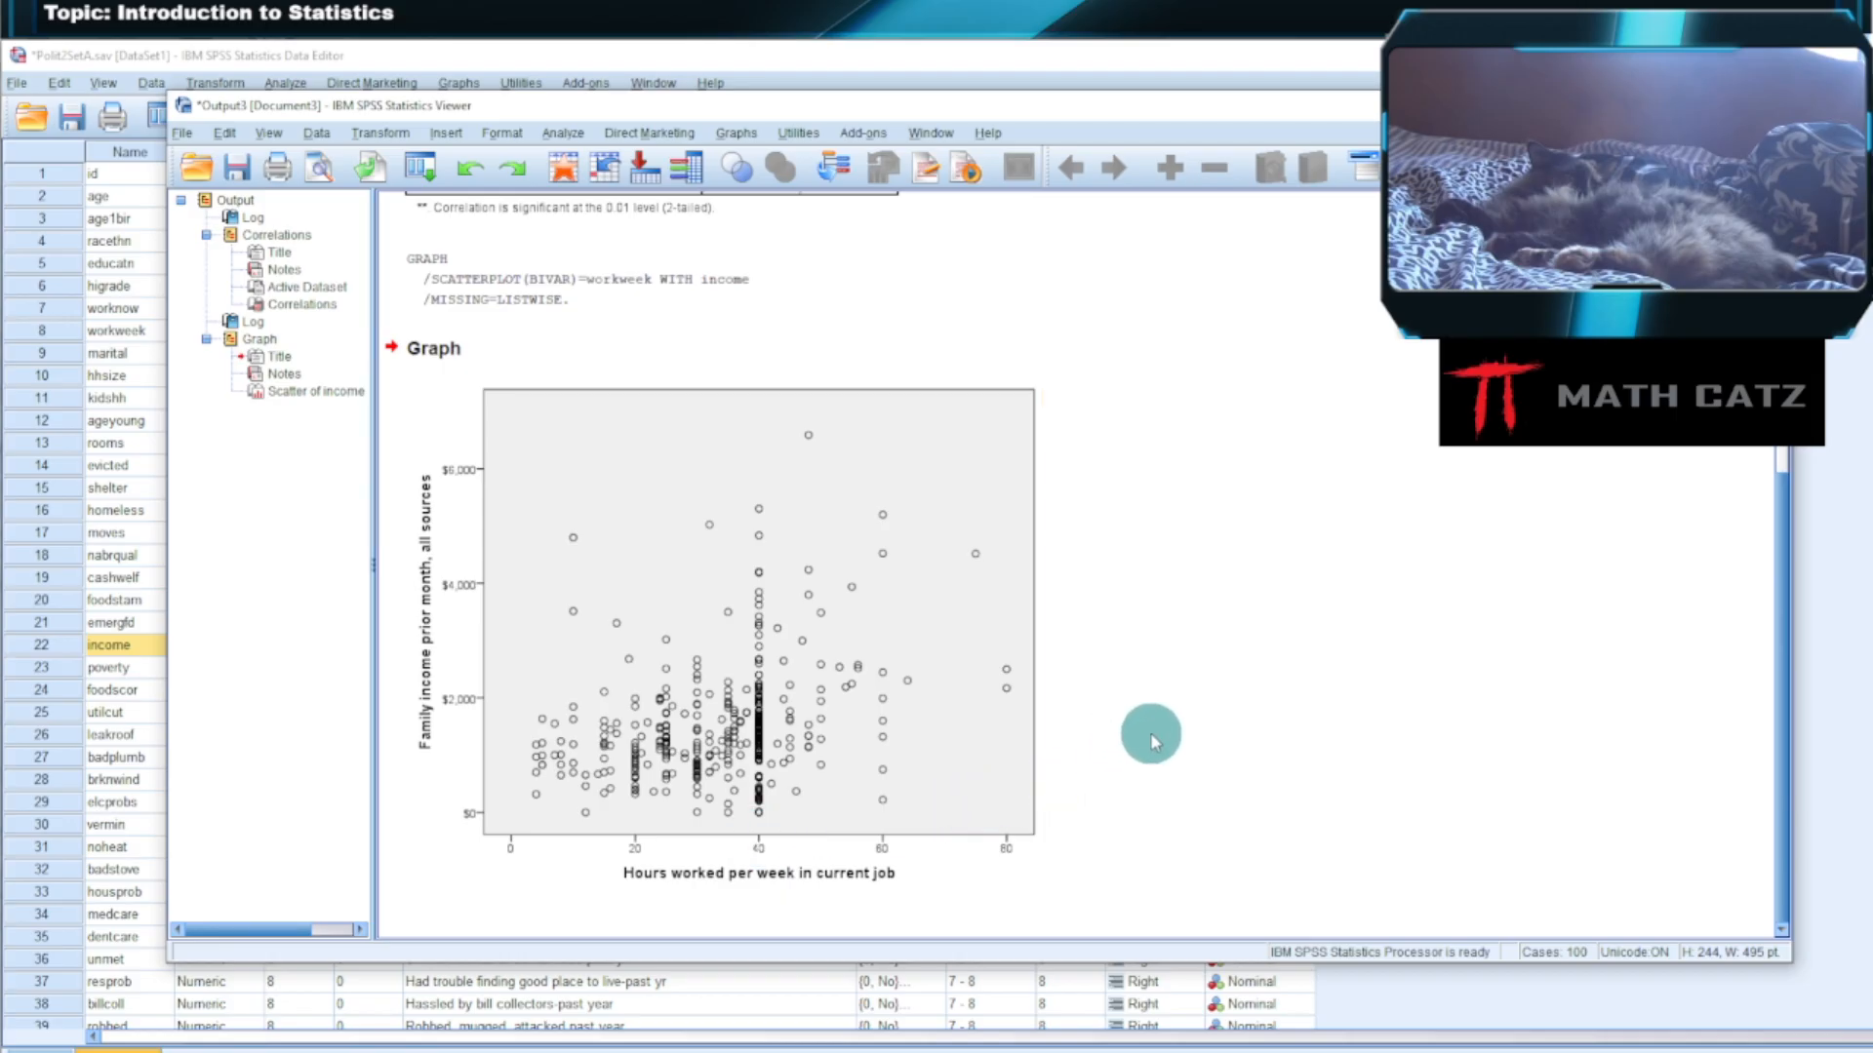
left_click(991, 787)
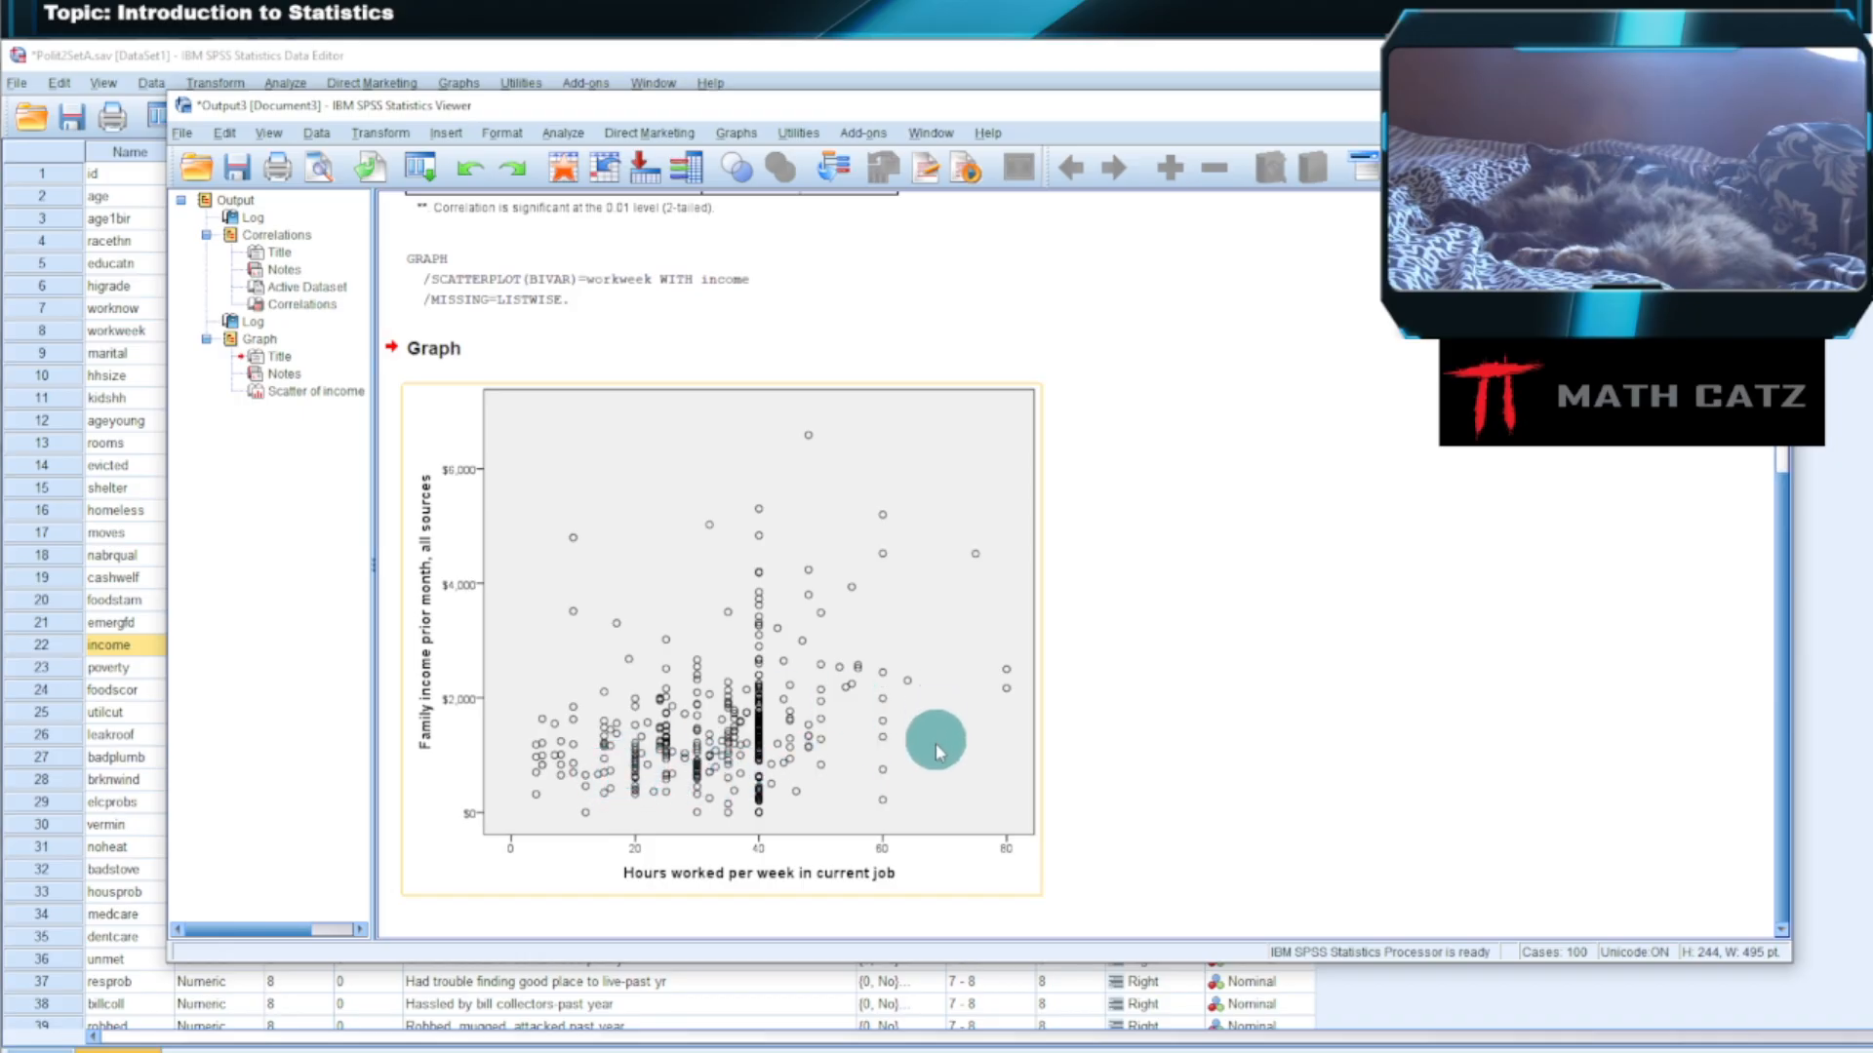
left_click(1124, 678)
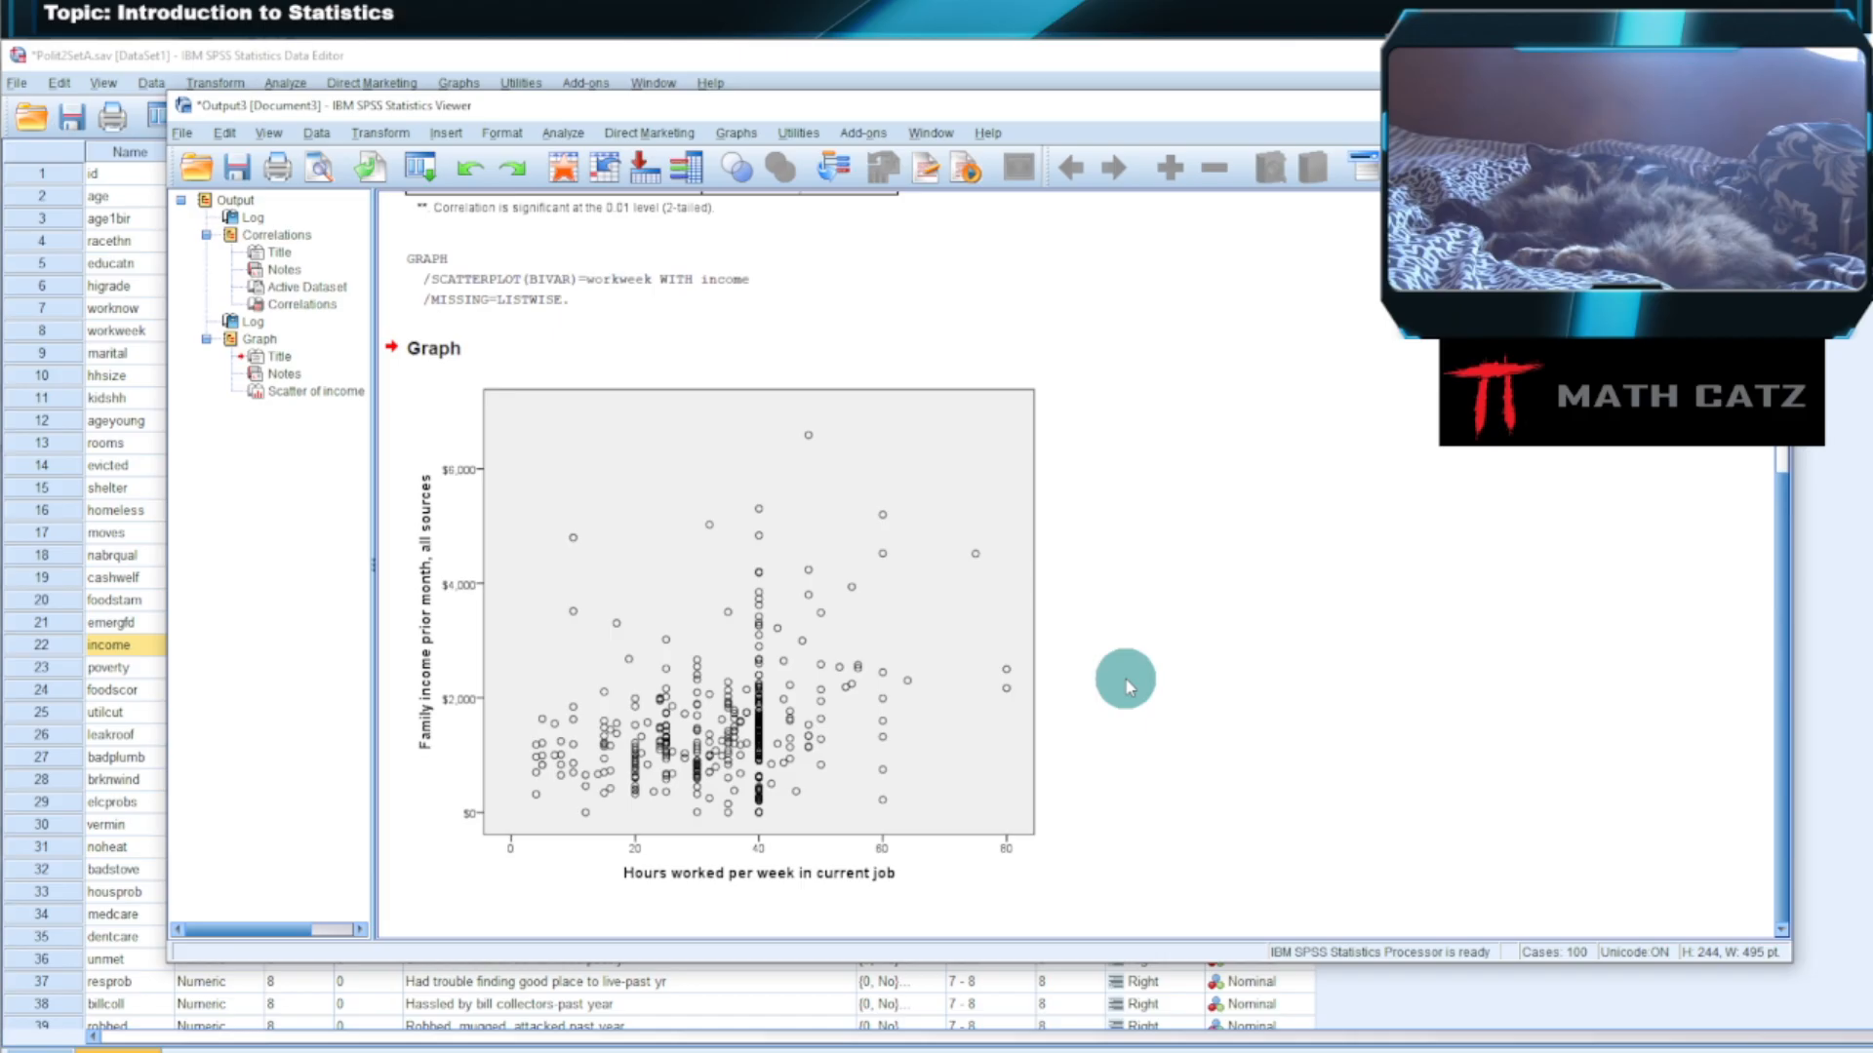
left_click(943, 598)
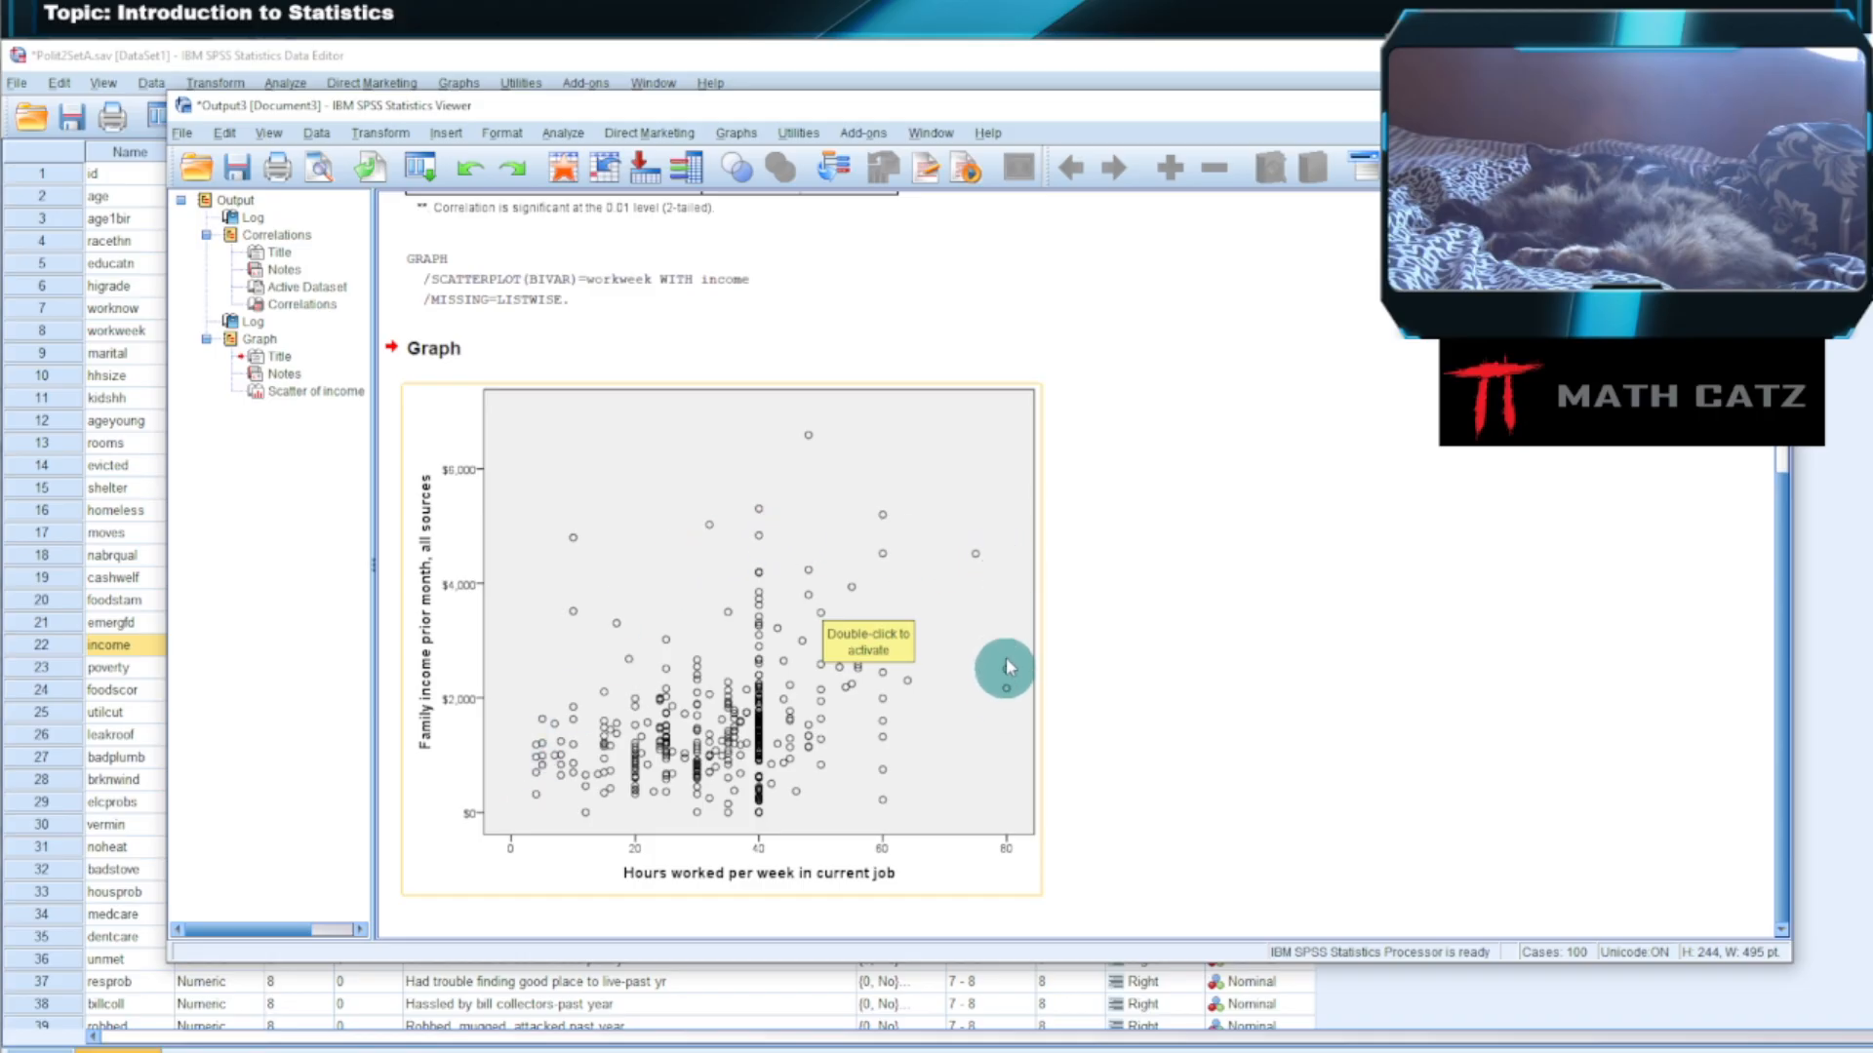
left_click(1284, 518)
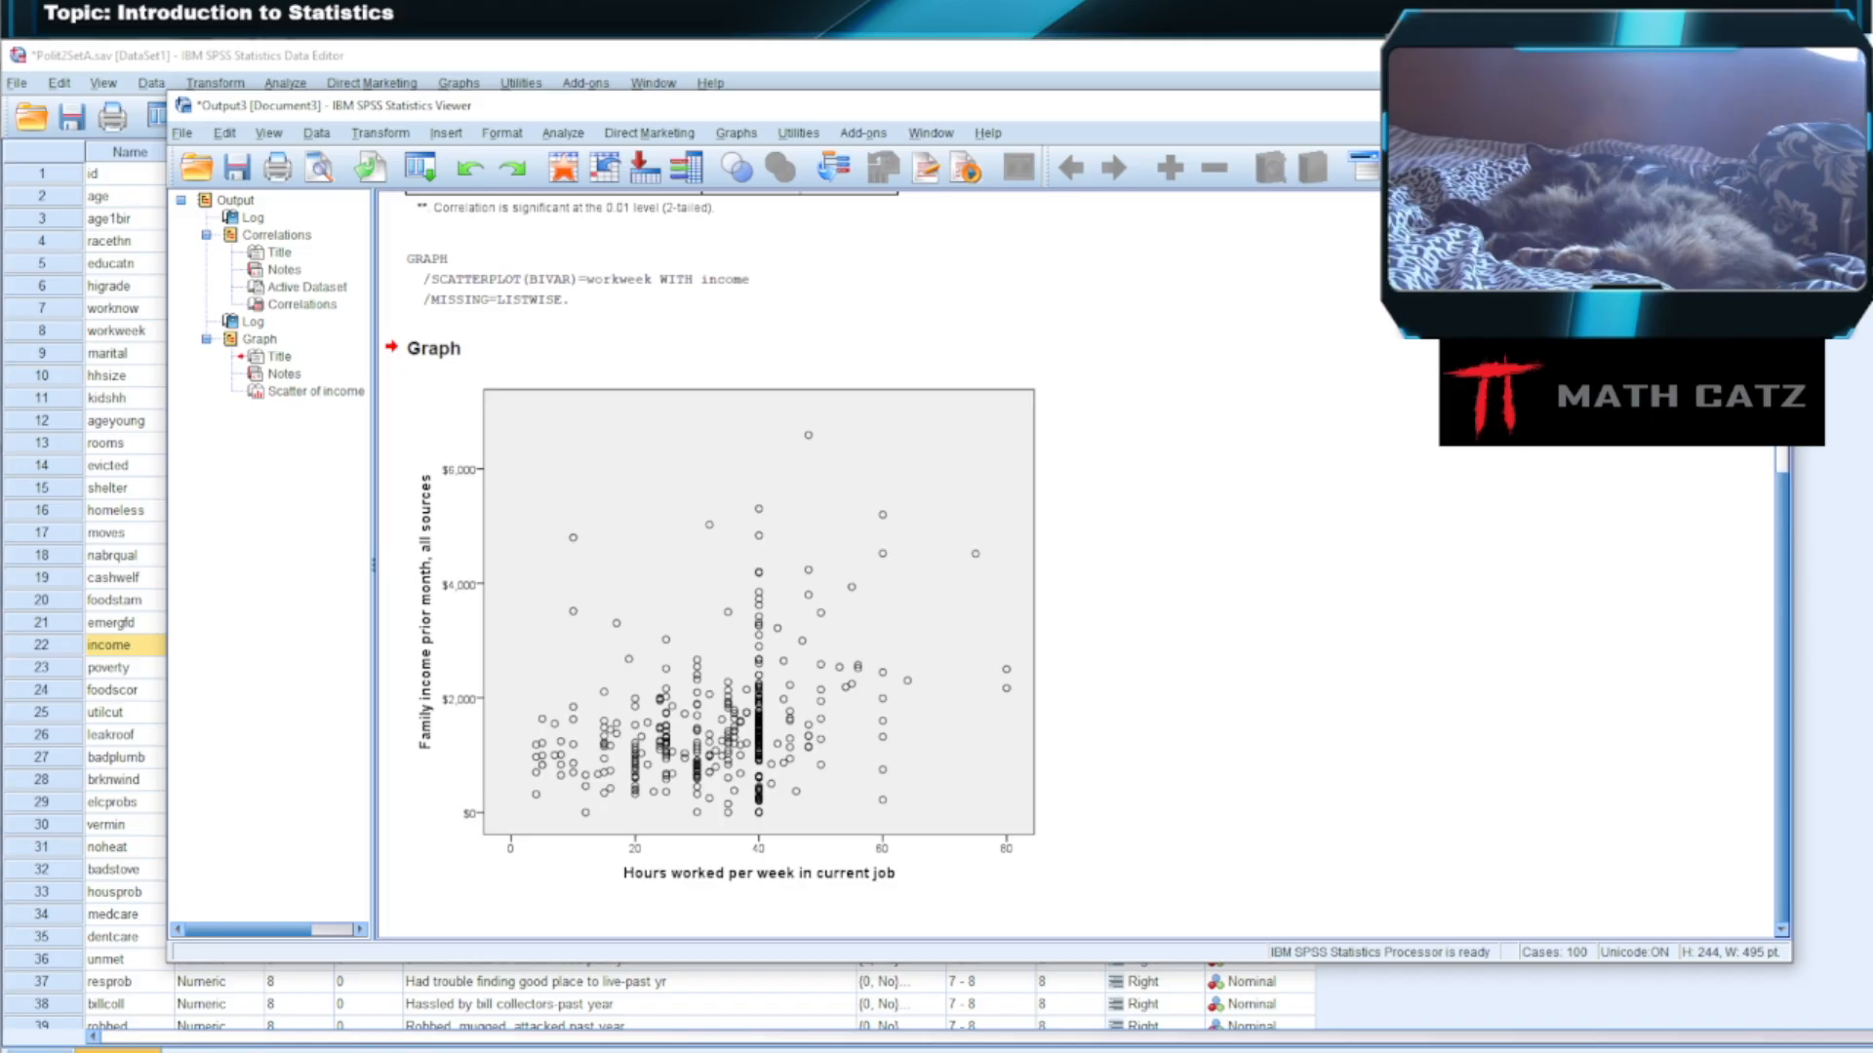
left_click(727, 565)
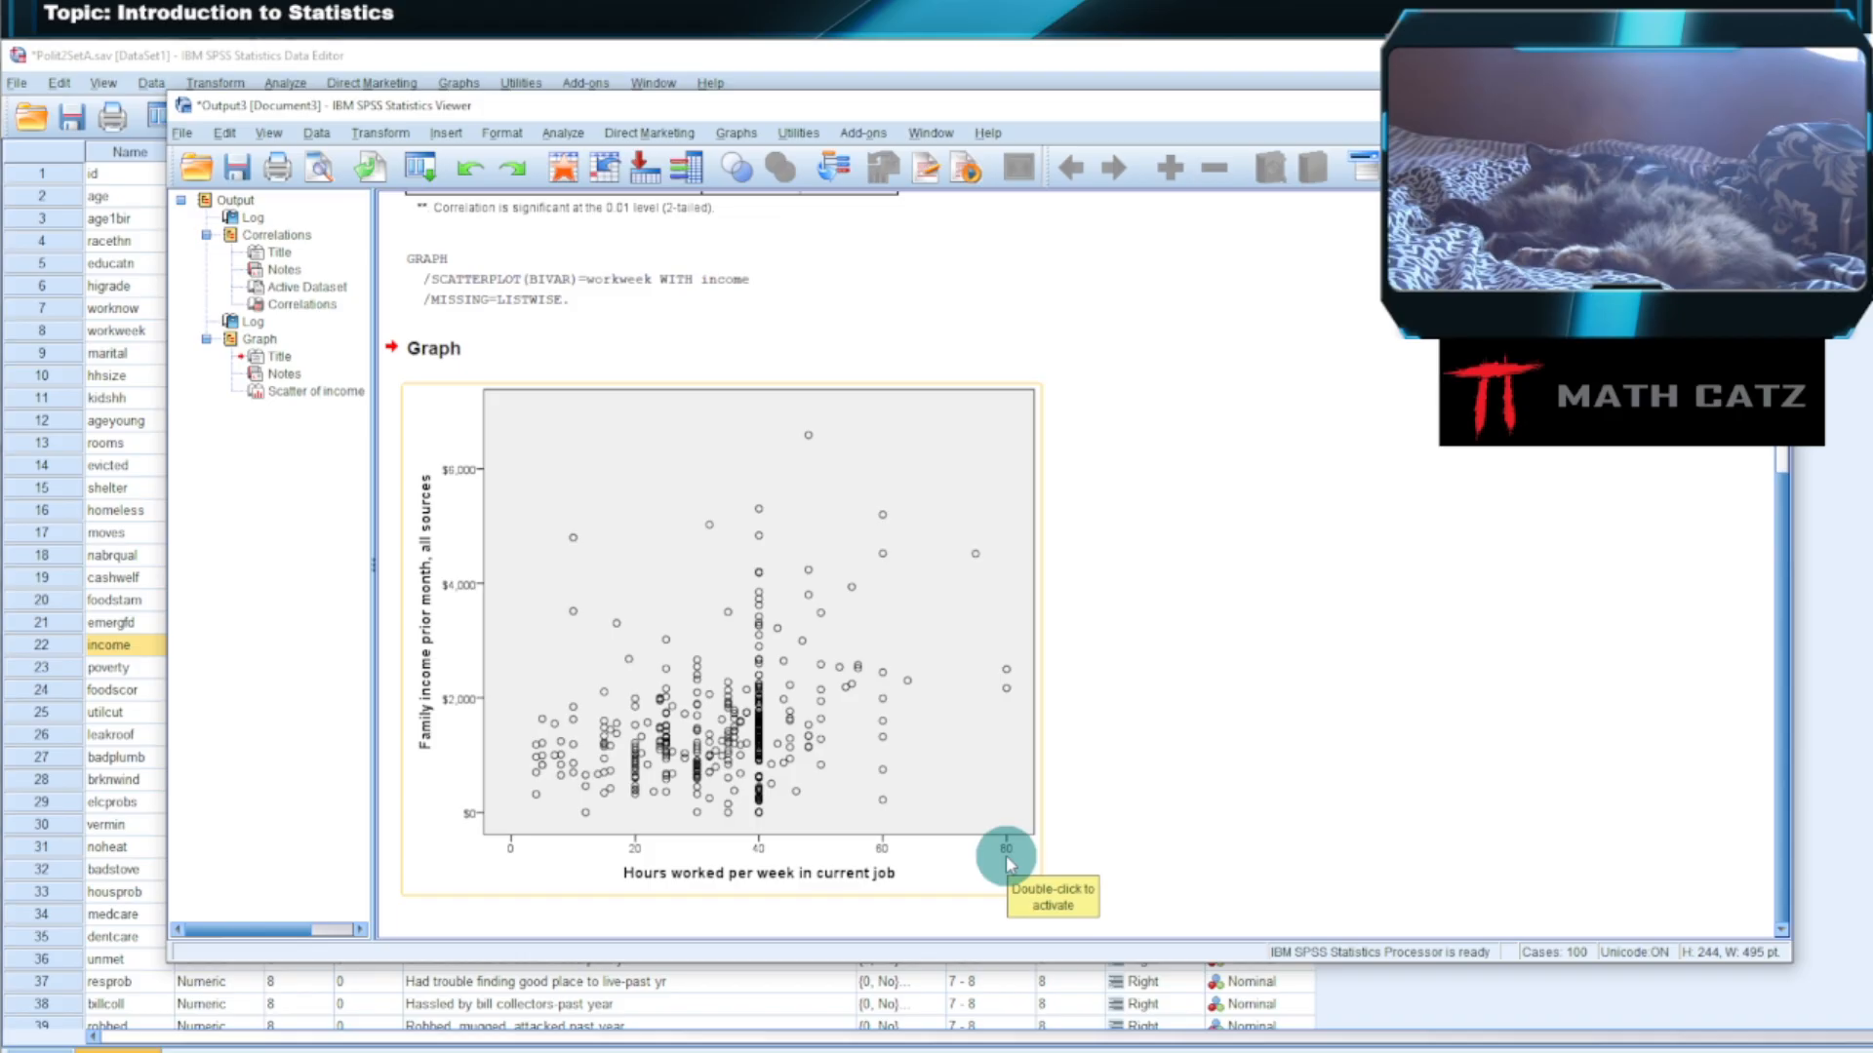
left_click(1122, 683)
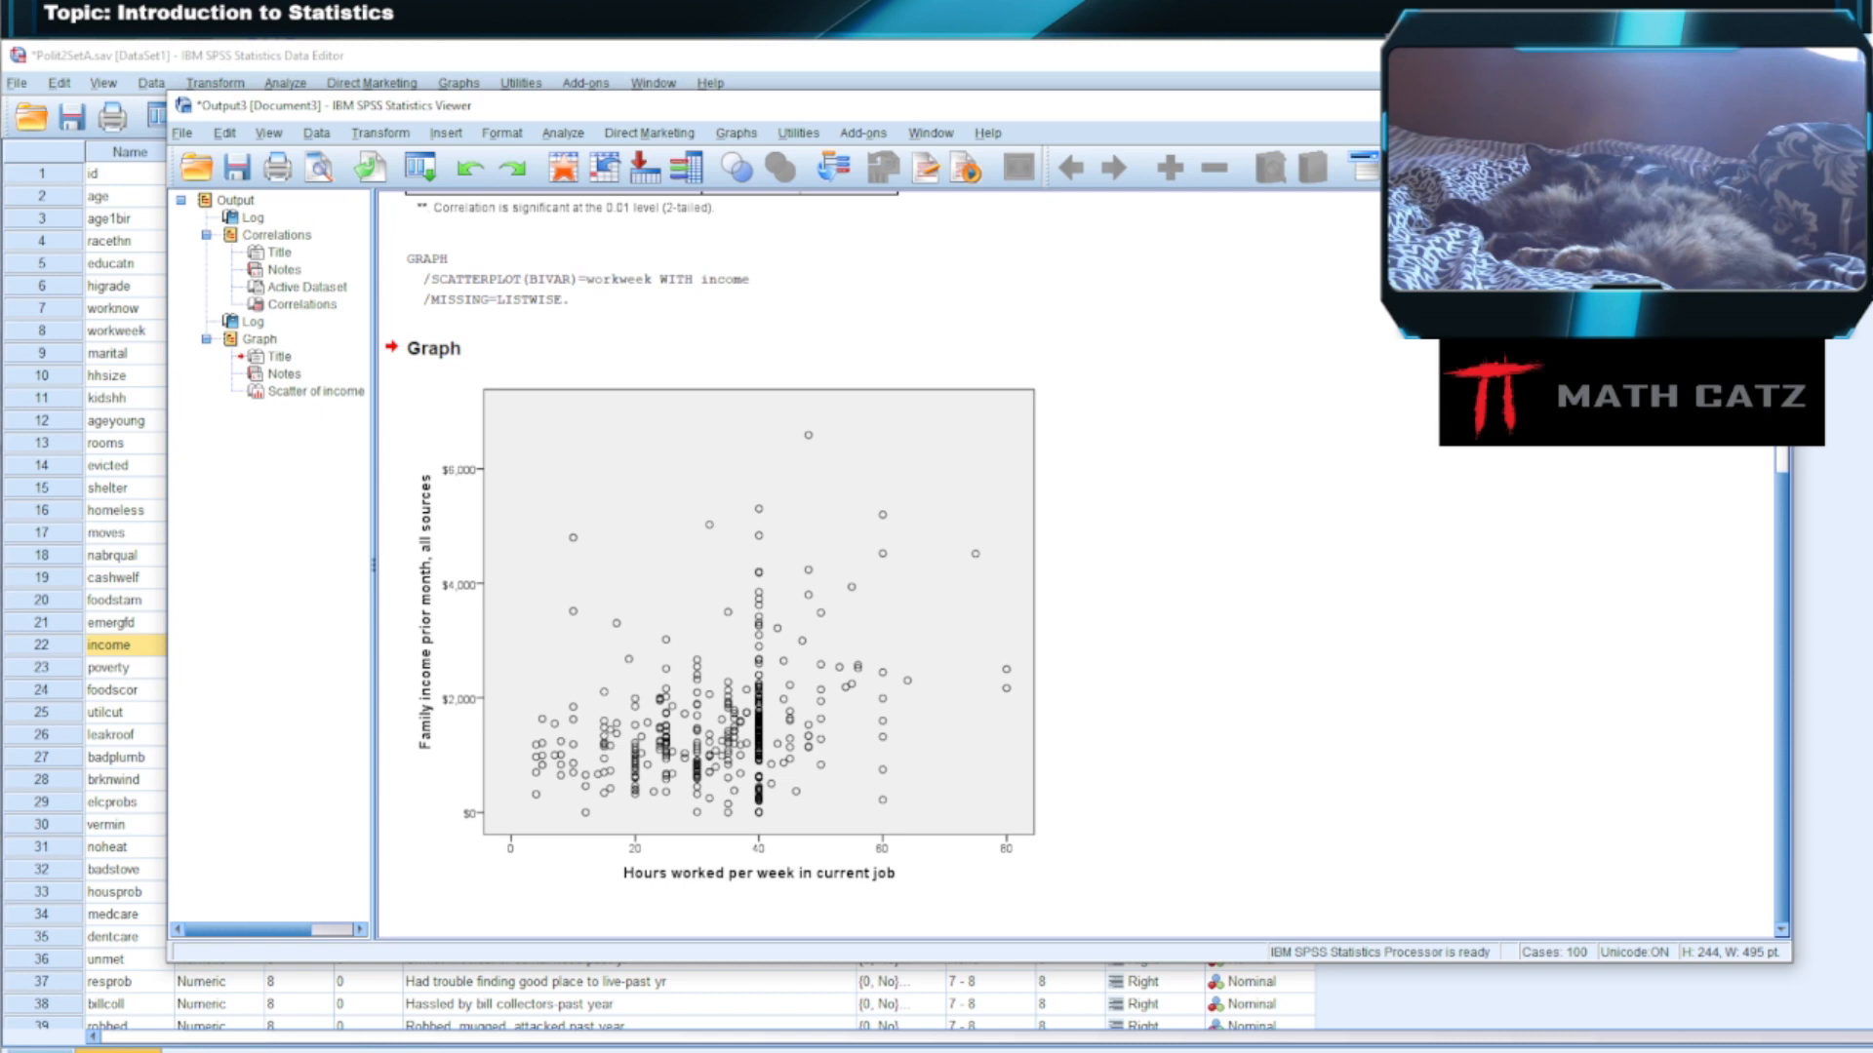
left_click(714, 571)
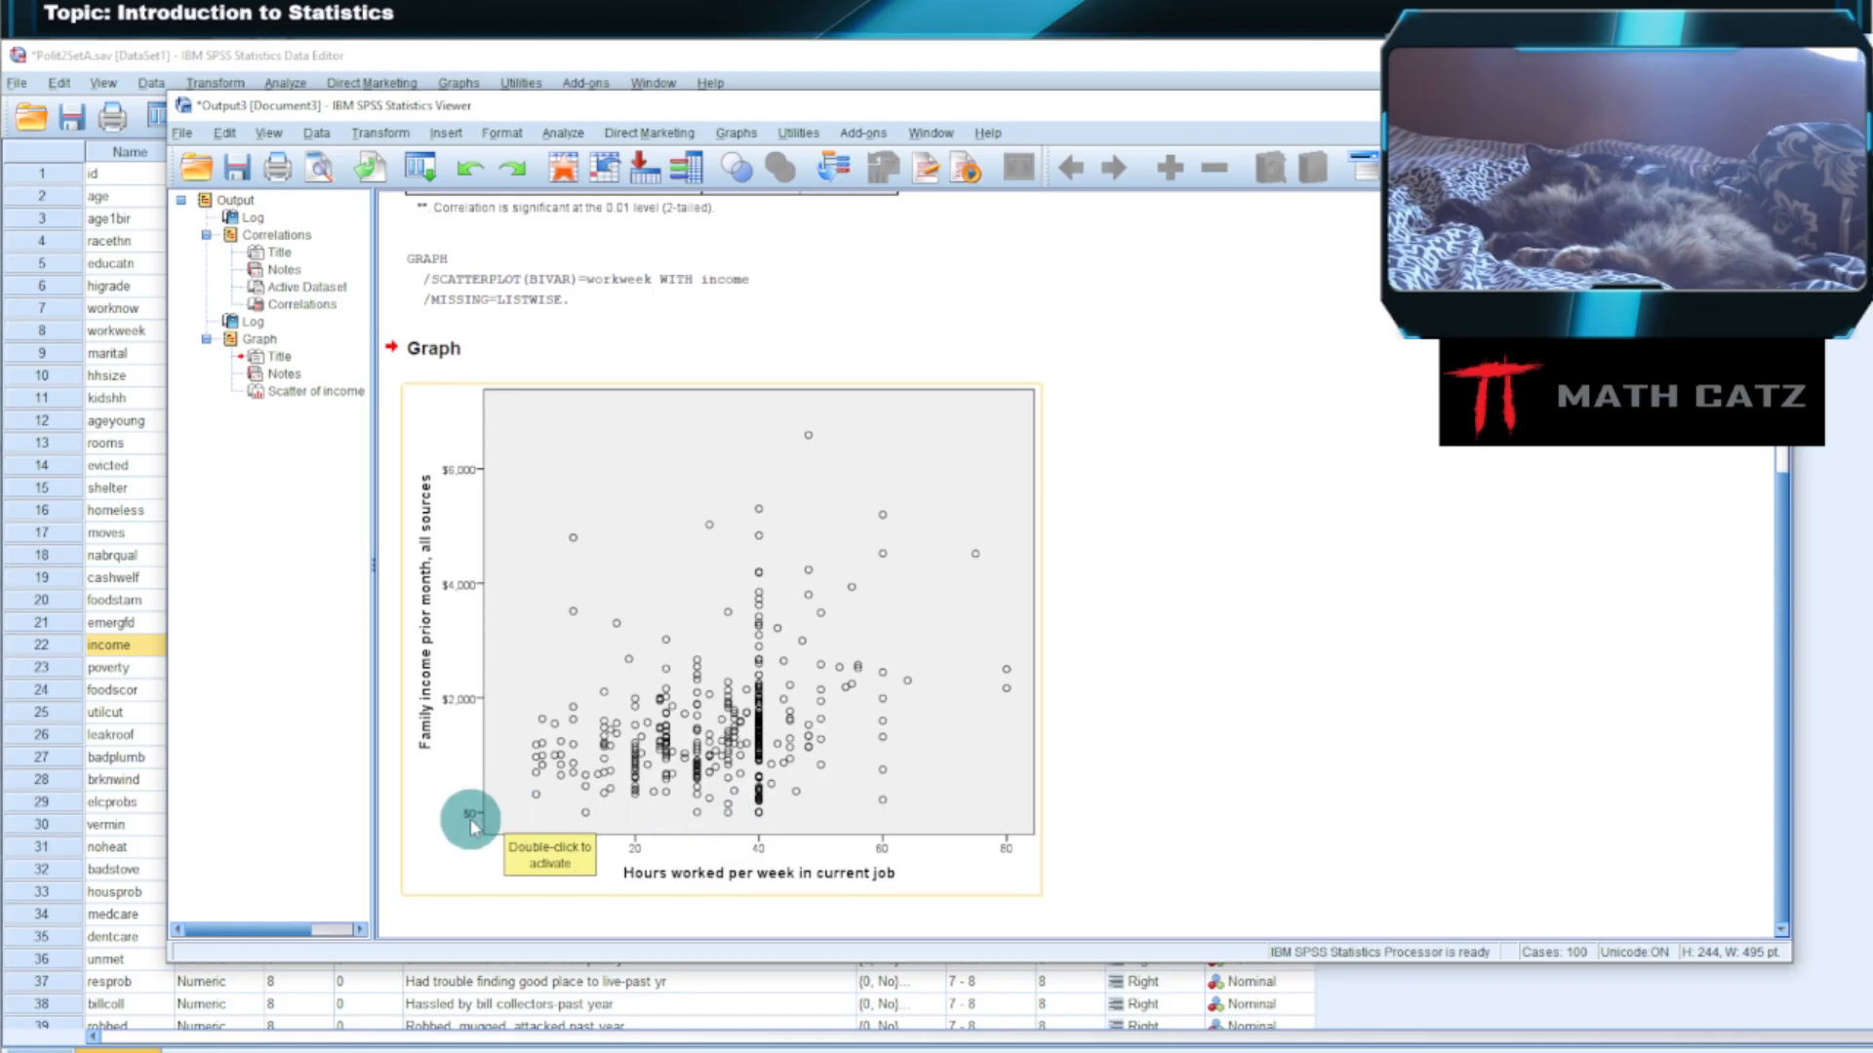
left_click(1063, 868)
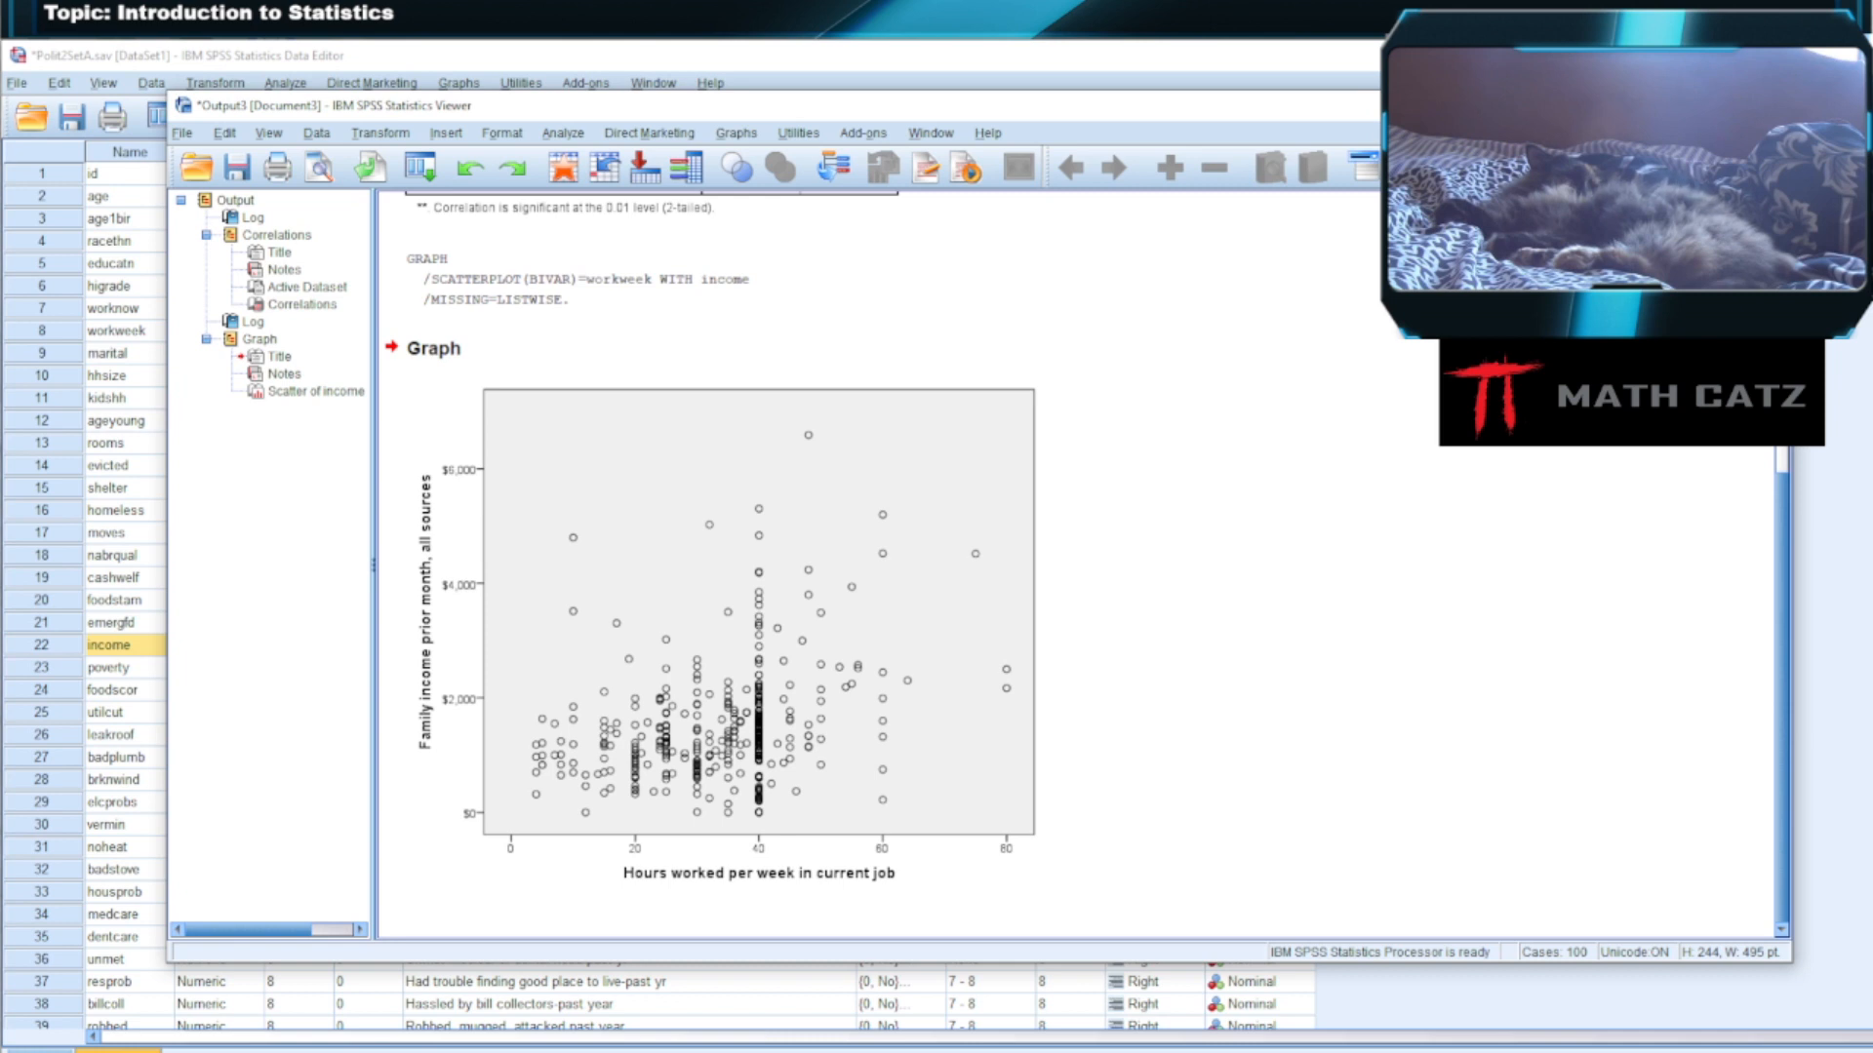
left_click(421, 692)
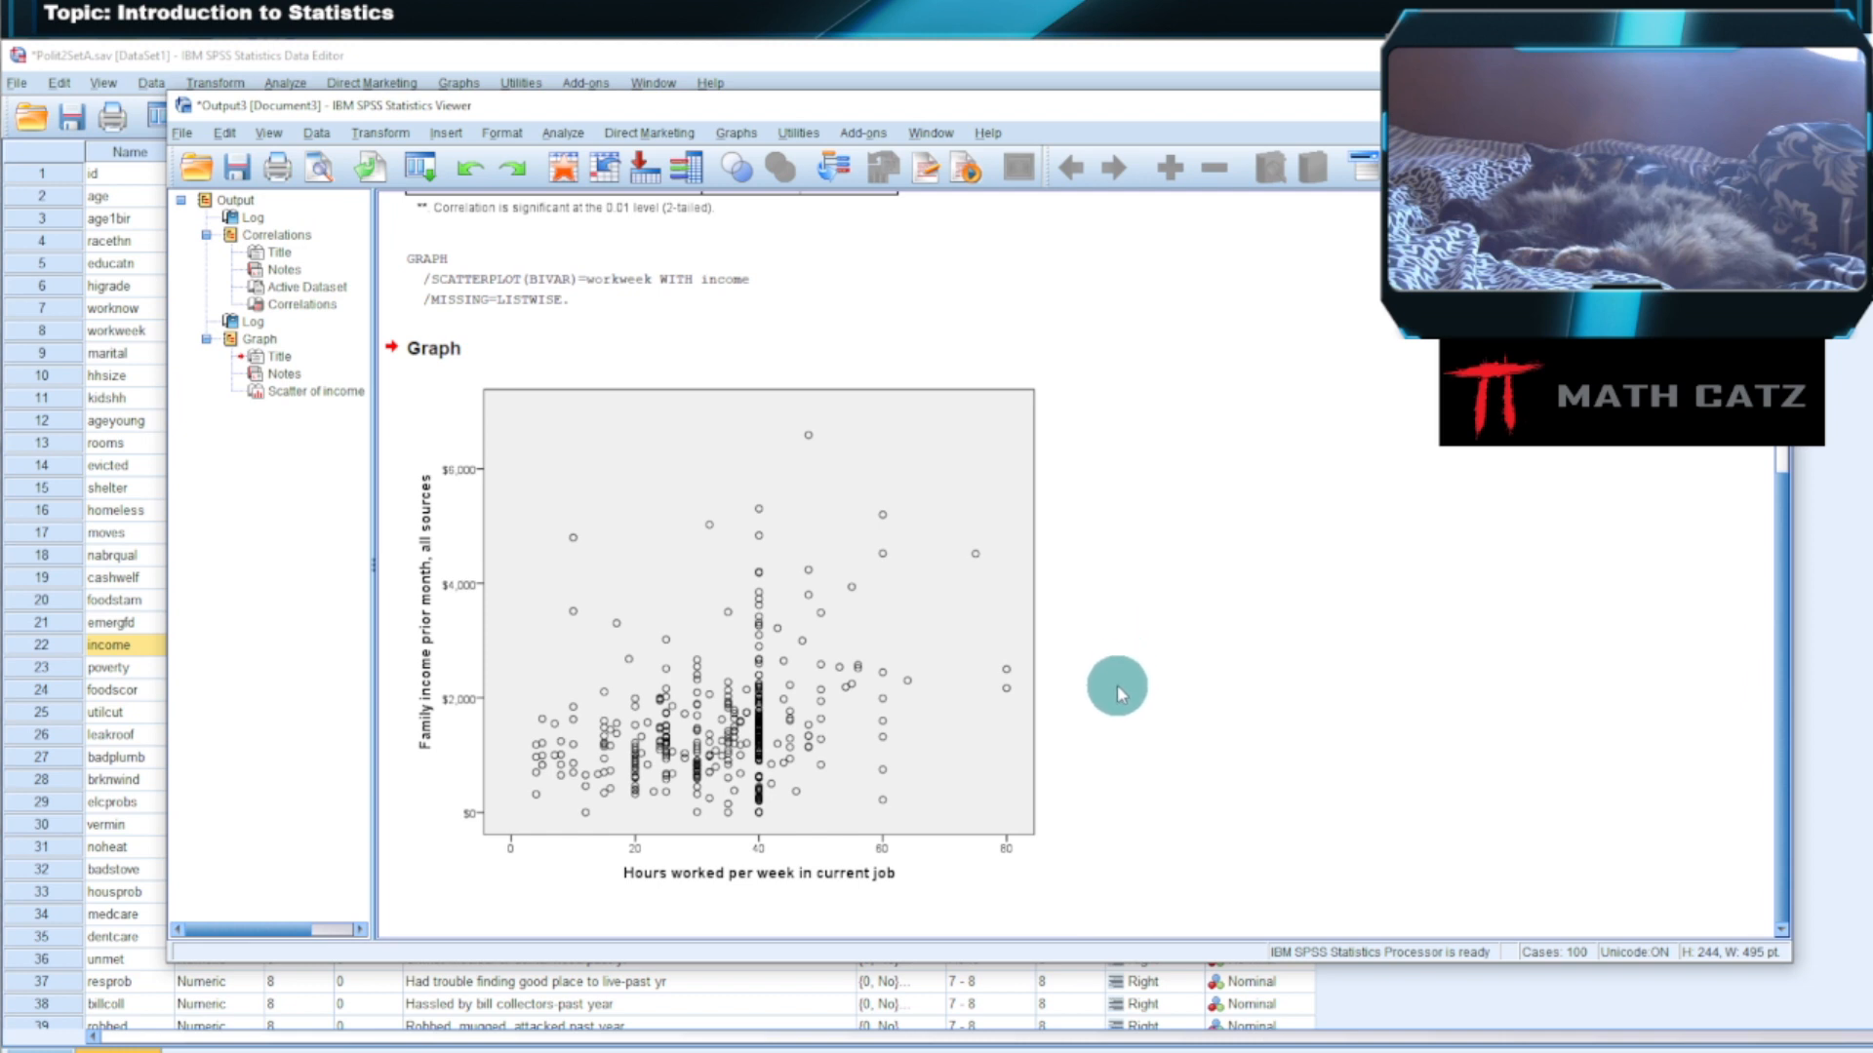
left_click(769, 457)
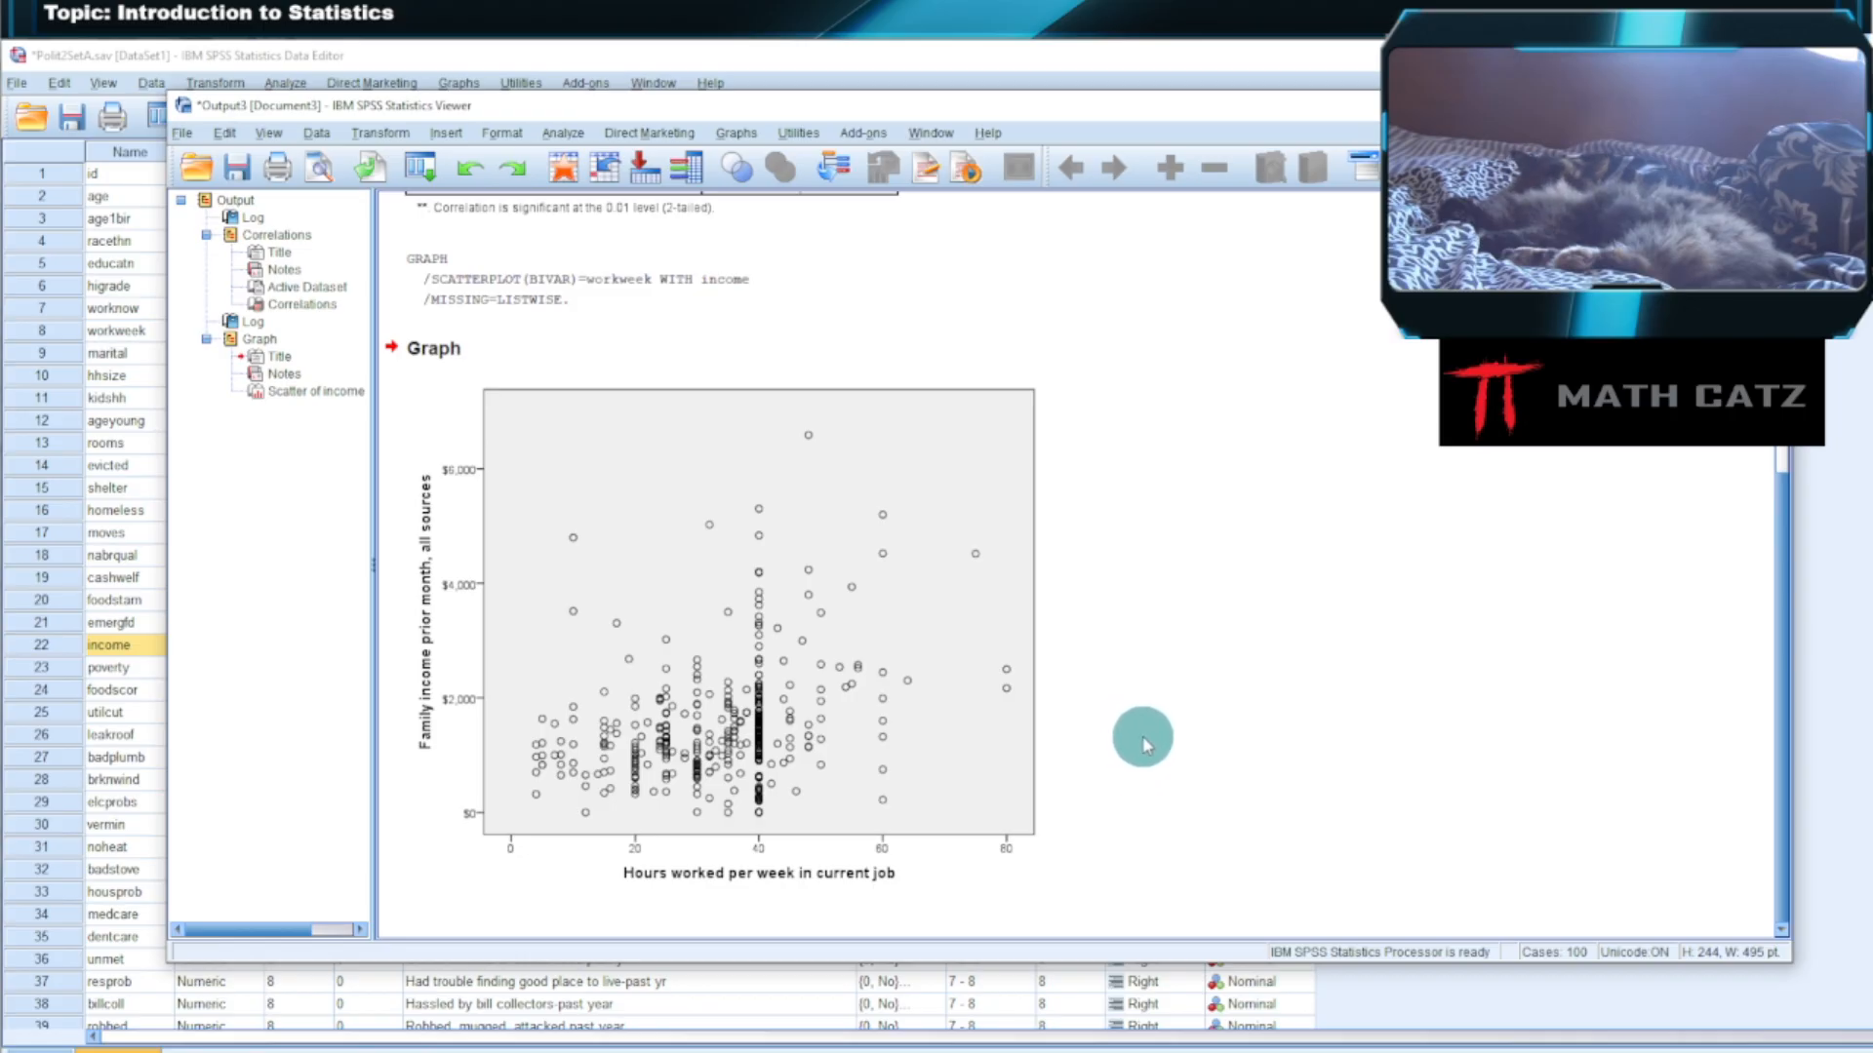
Compare the Pearson coefficient and significance in the Correlations table with the point pattern in the scatterplot.
scroll(1136, 737, "up", 5)
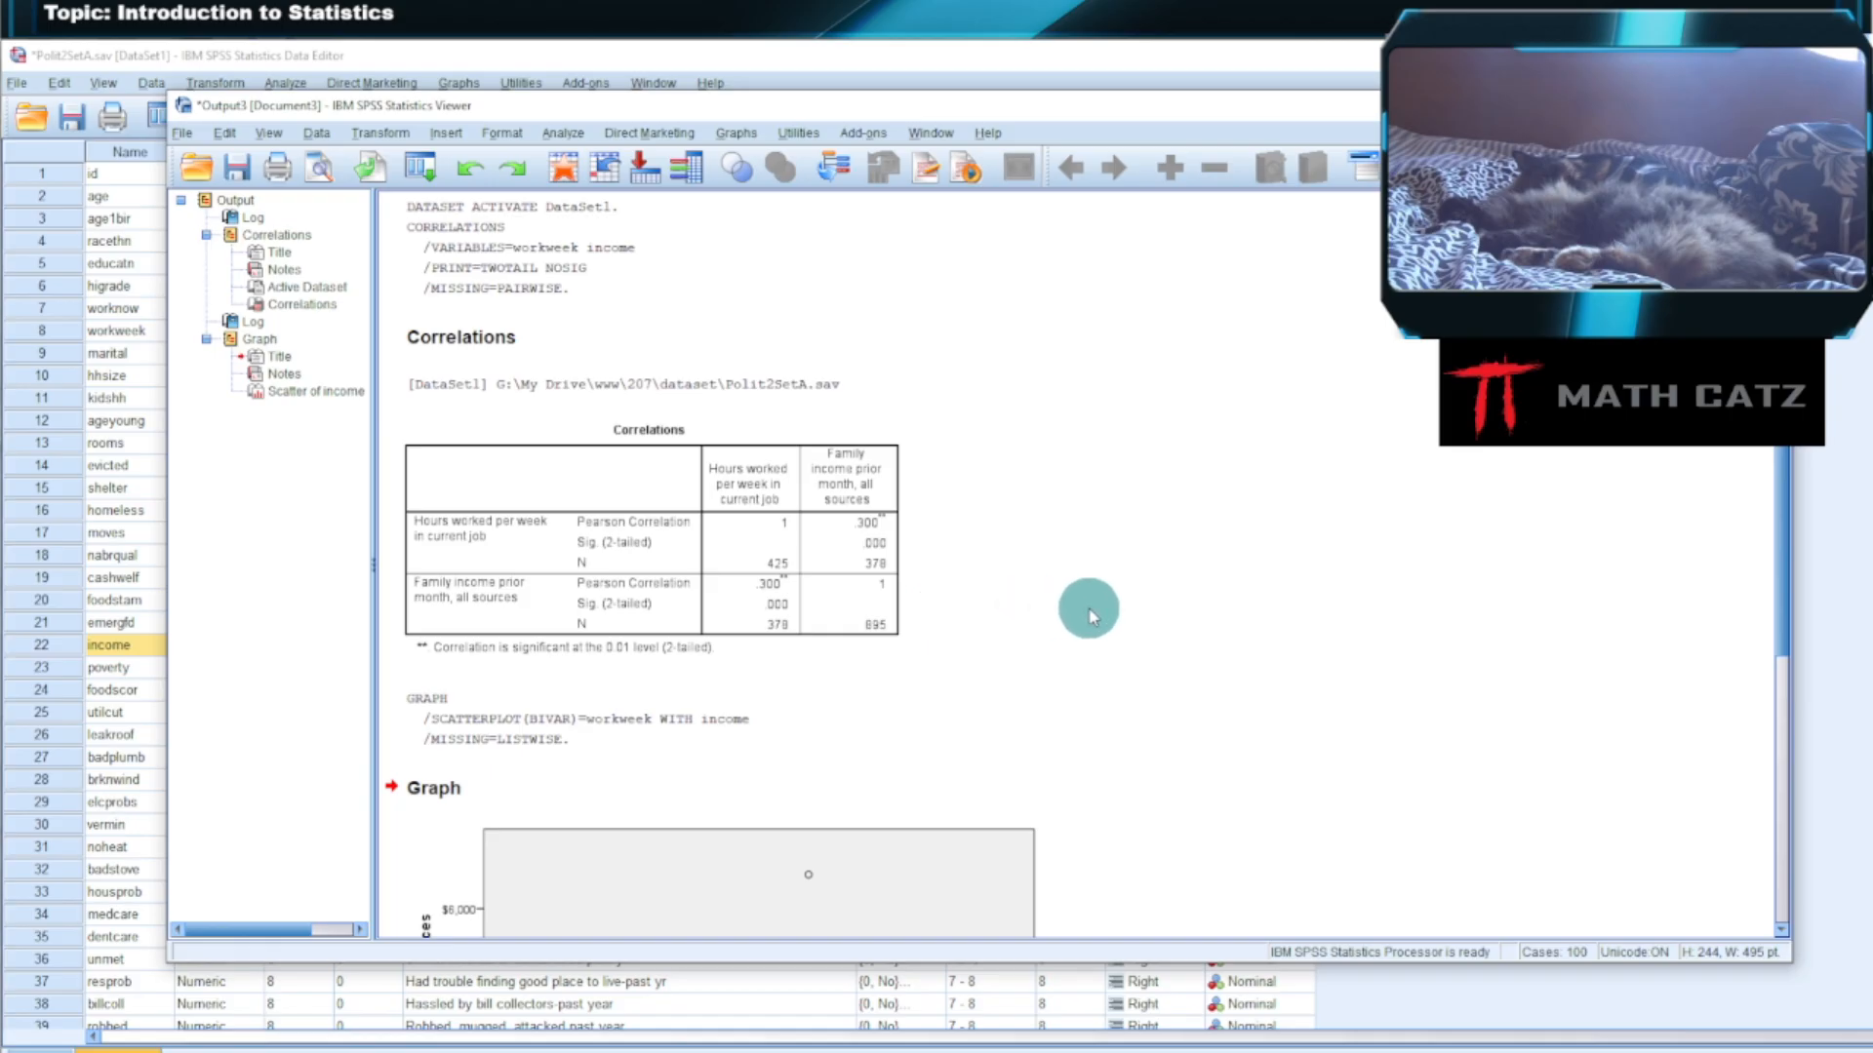
scroll(1096, 634, "down", 5)
scroll(1096, 644, "down", 1)
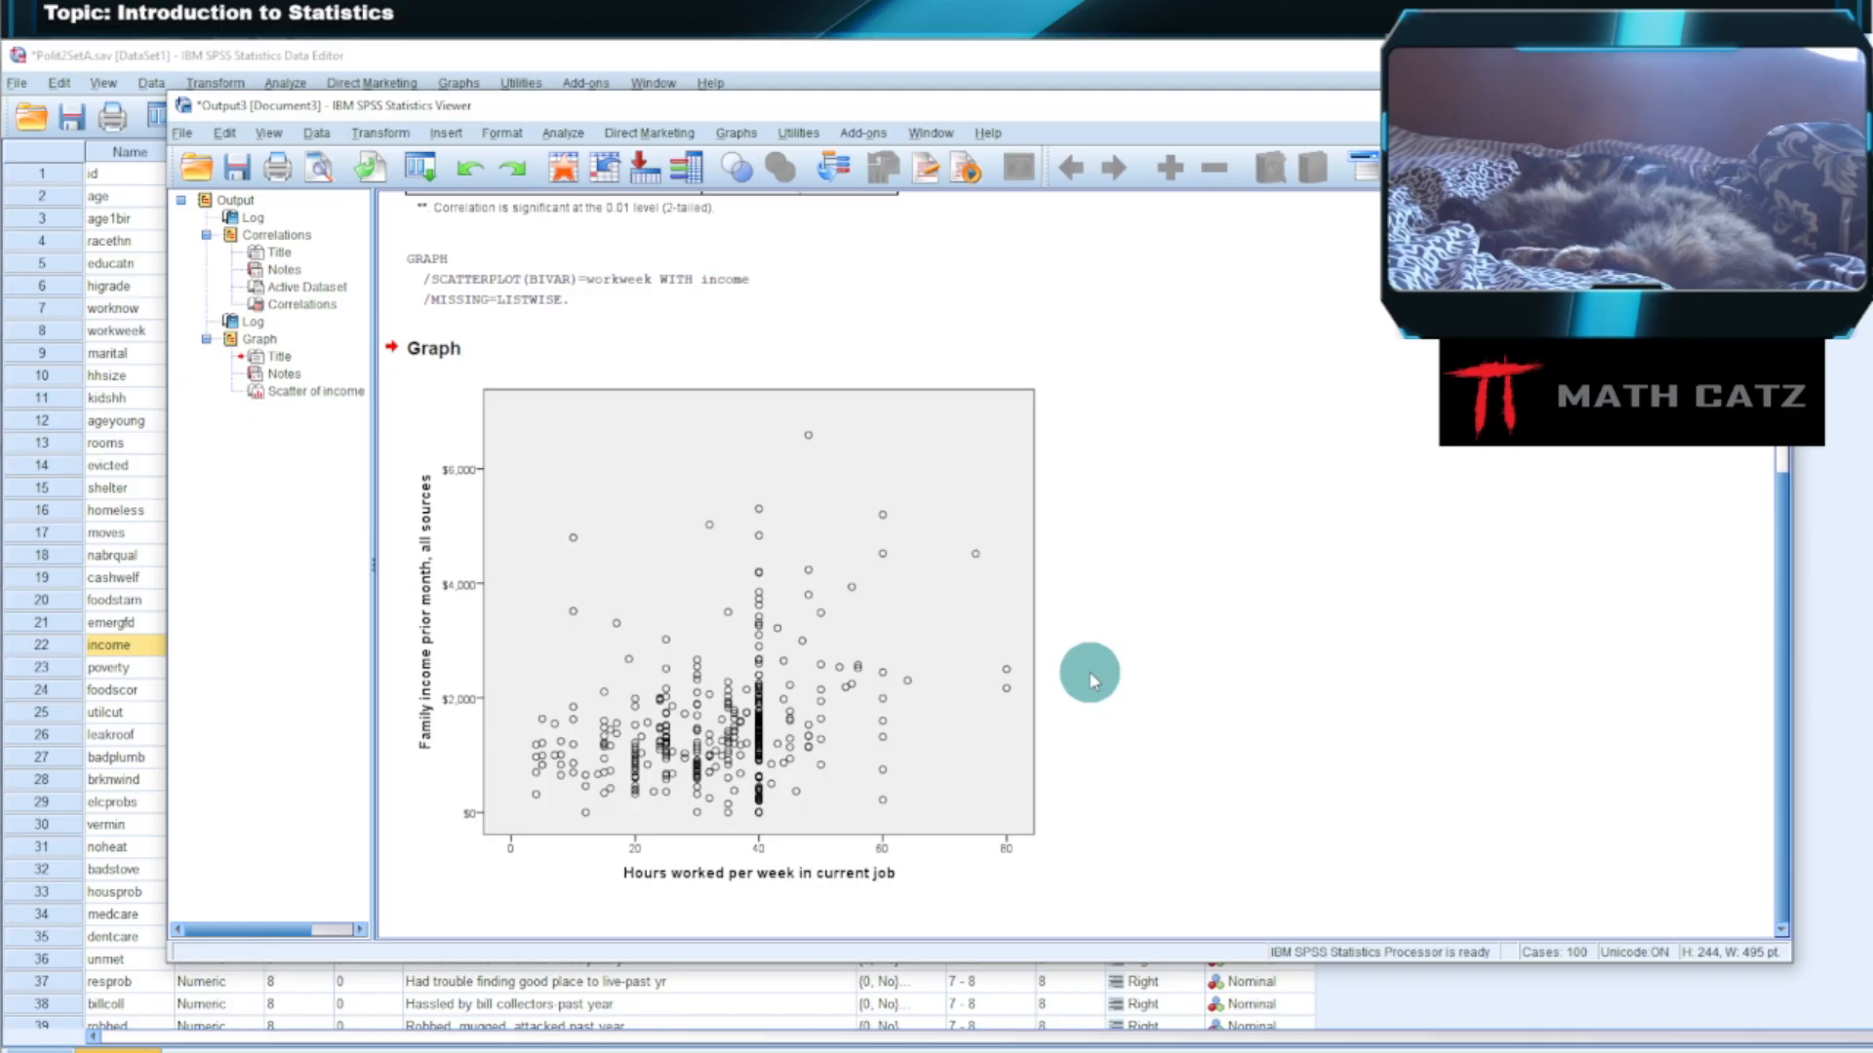
left_click(916, 586)
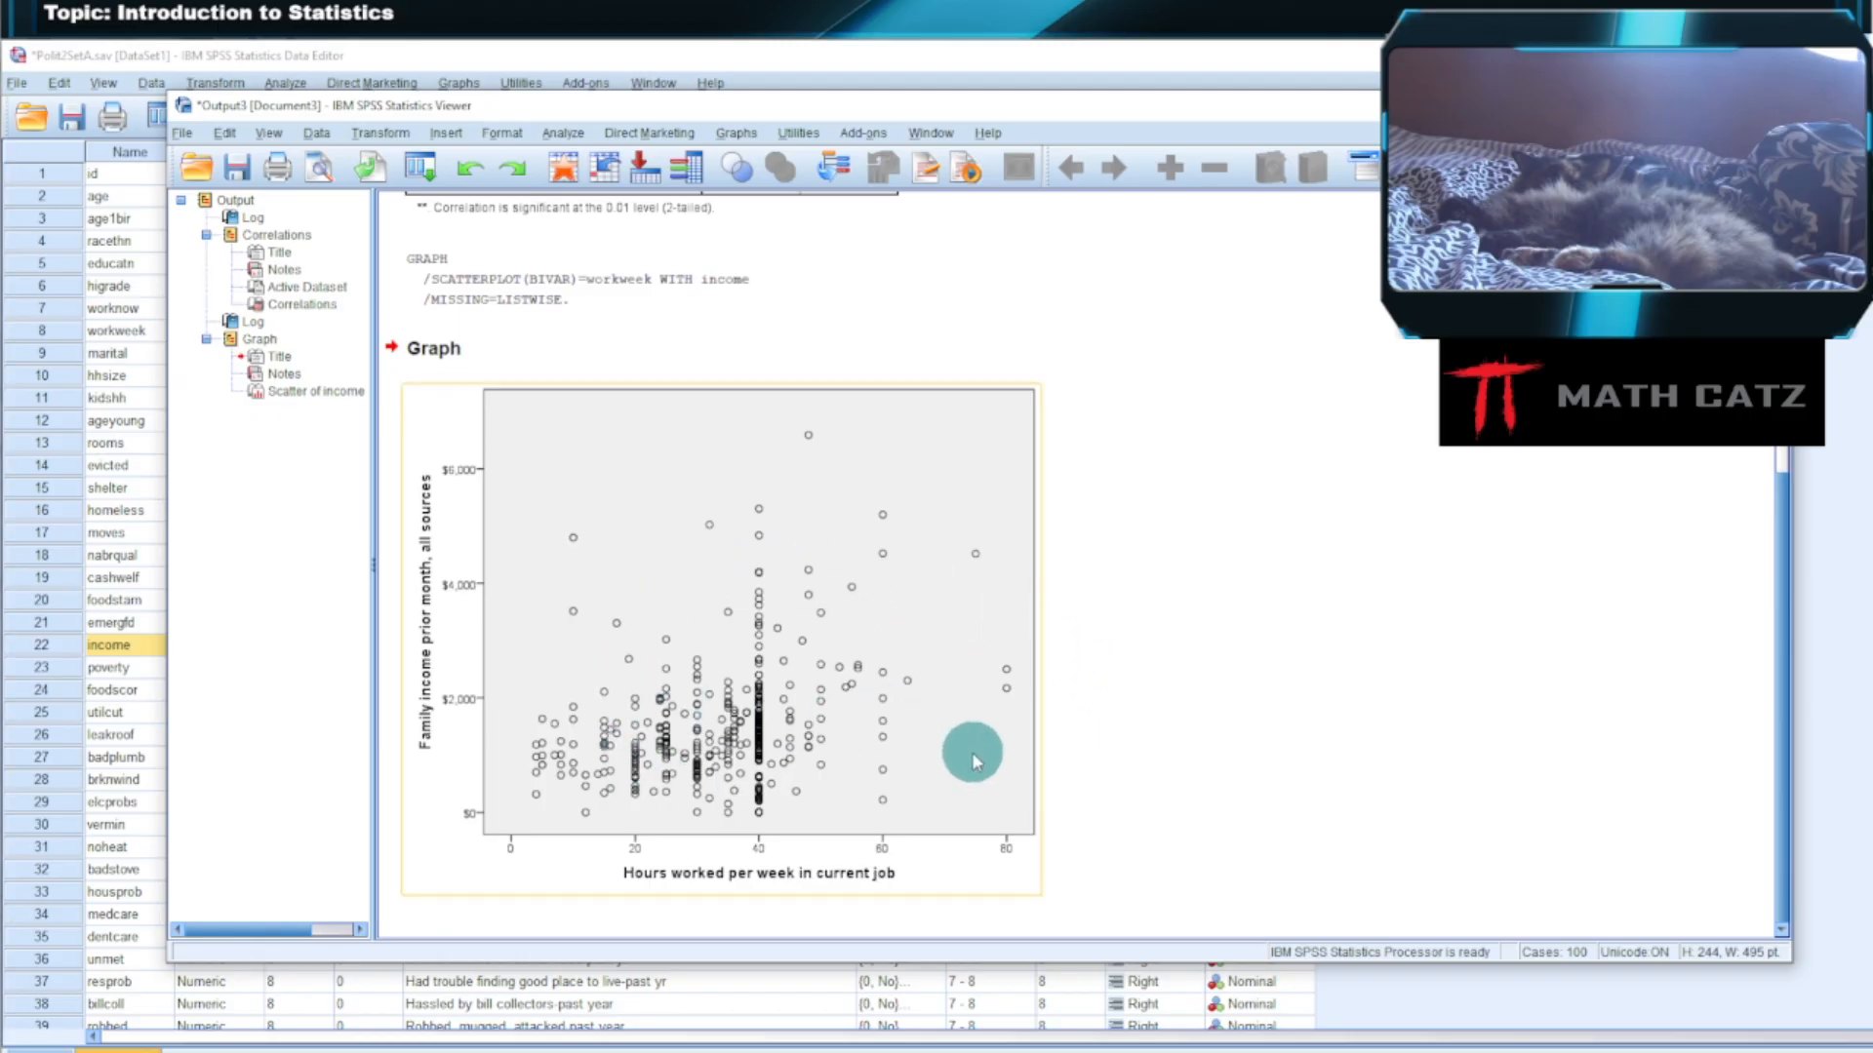
left_click(1114, 778)
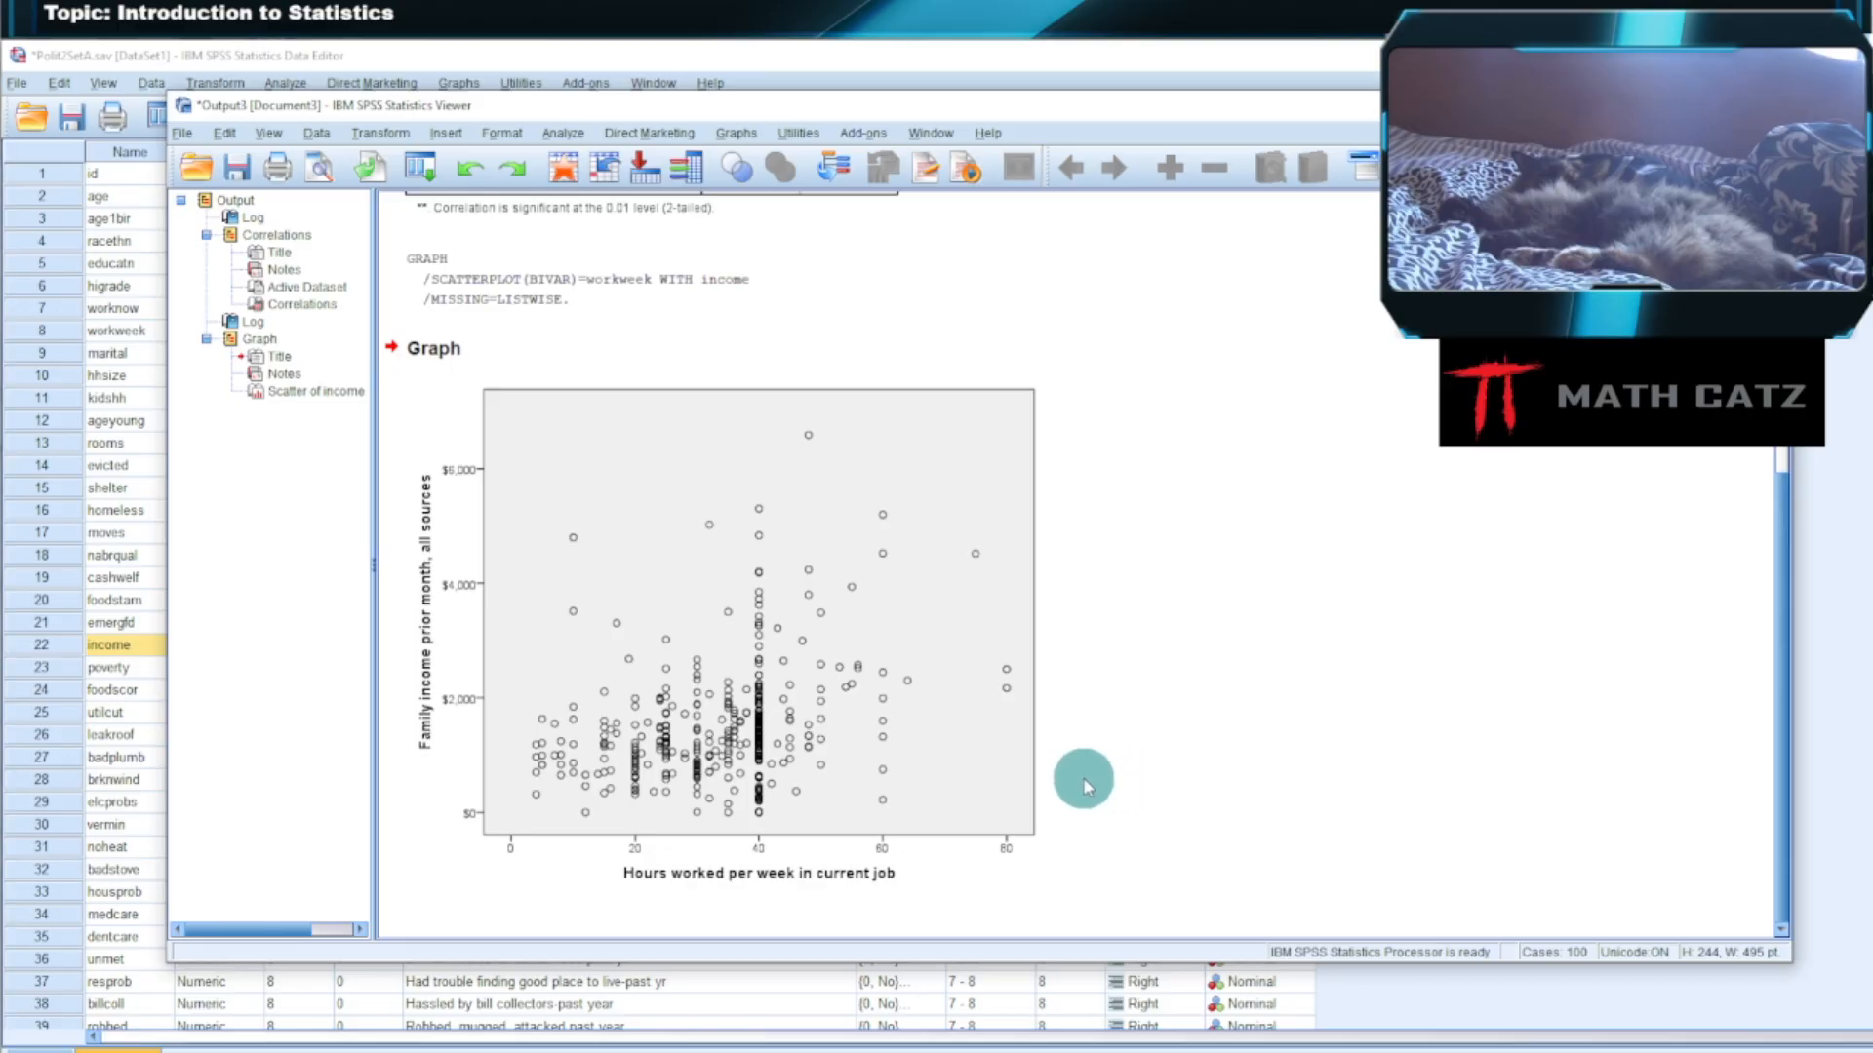
scroll(1083, 776, "up", 5)
left_click(771, 421)
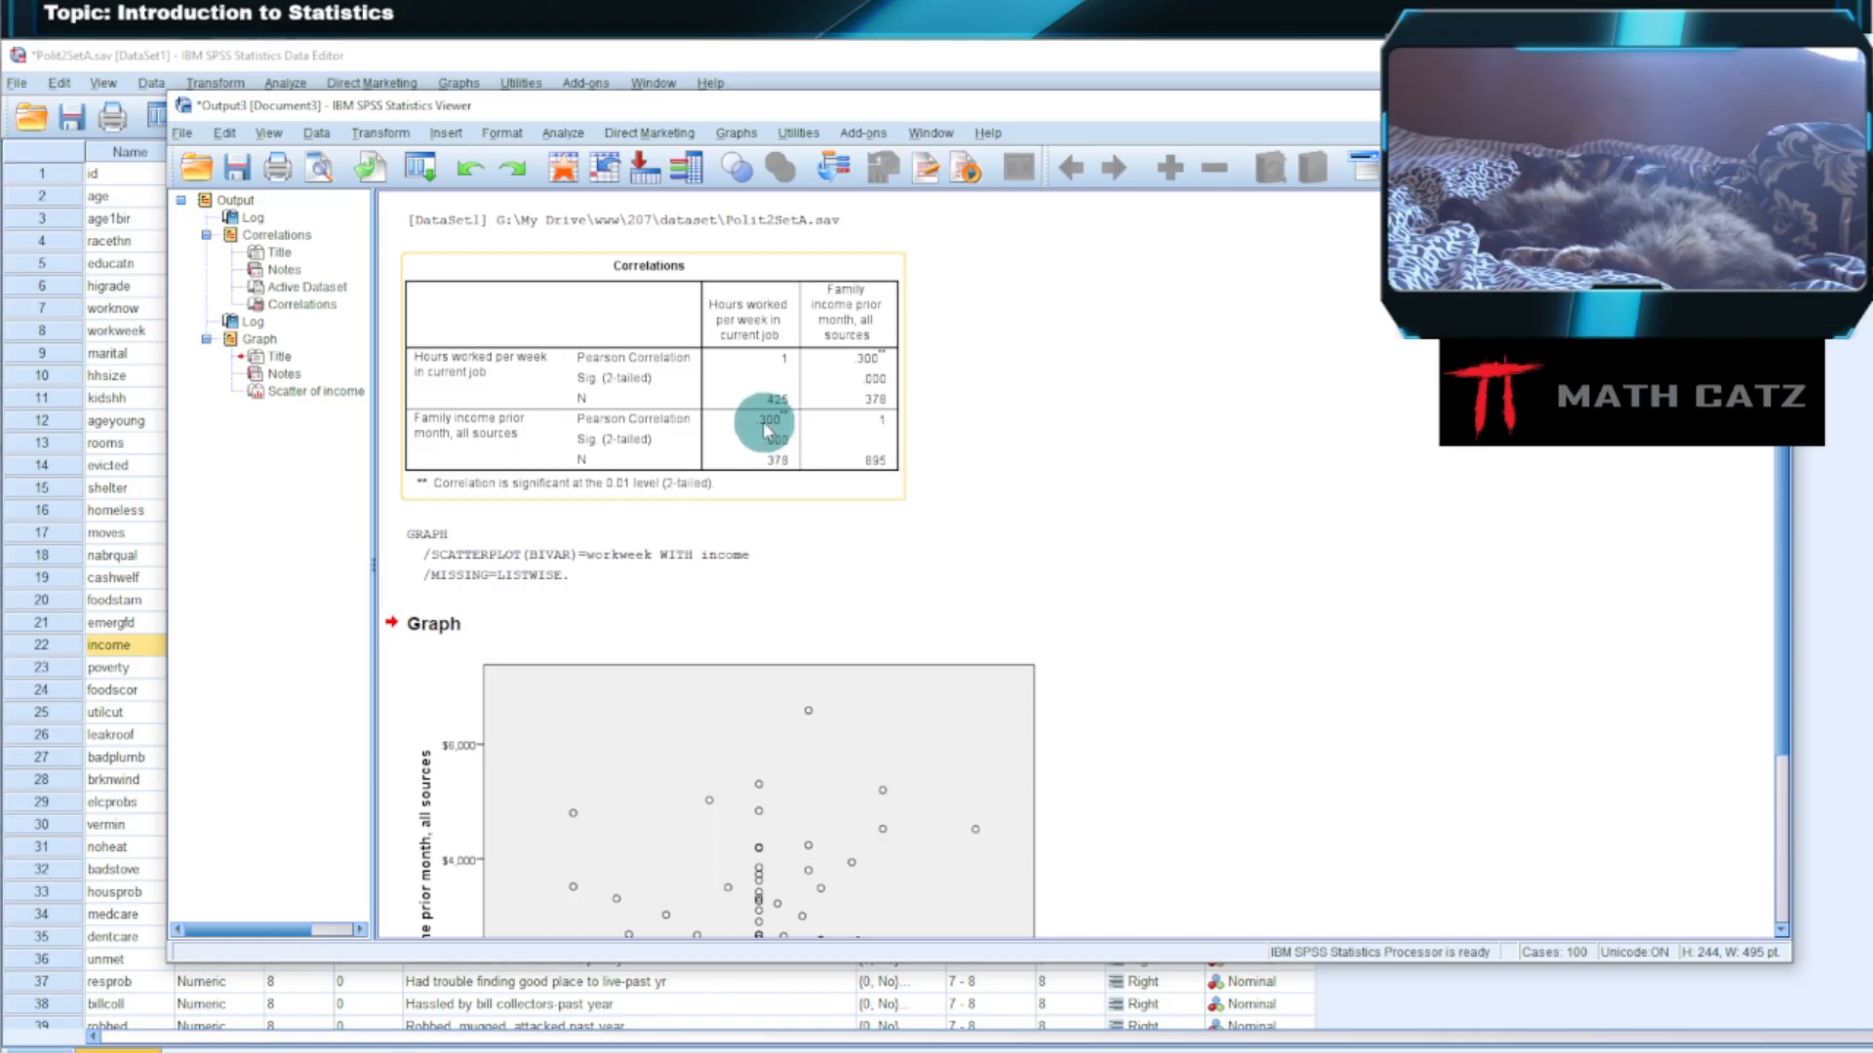
left_click(923, 422)
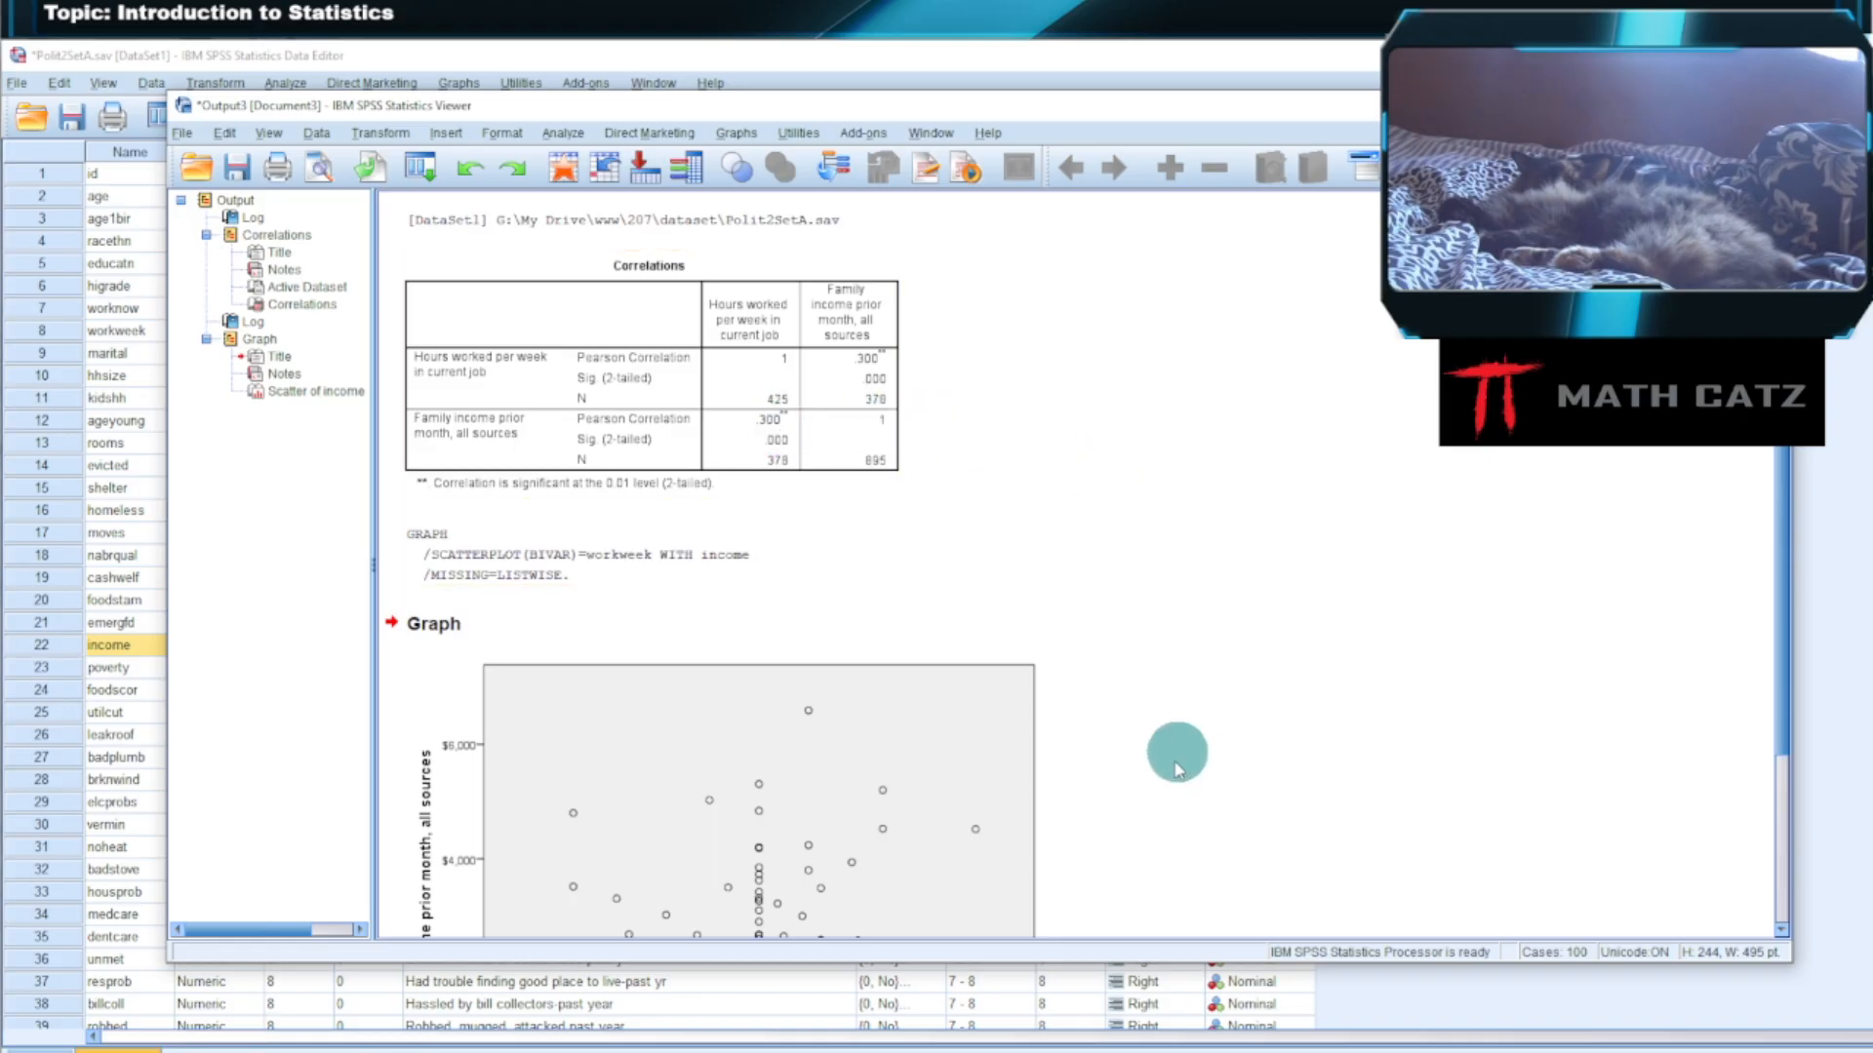
scroll(1114, 843, "down", 3)
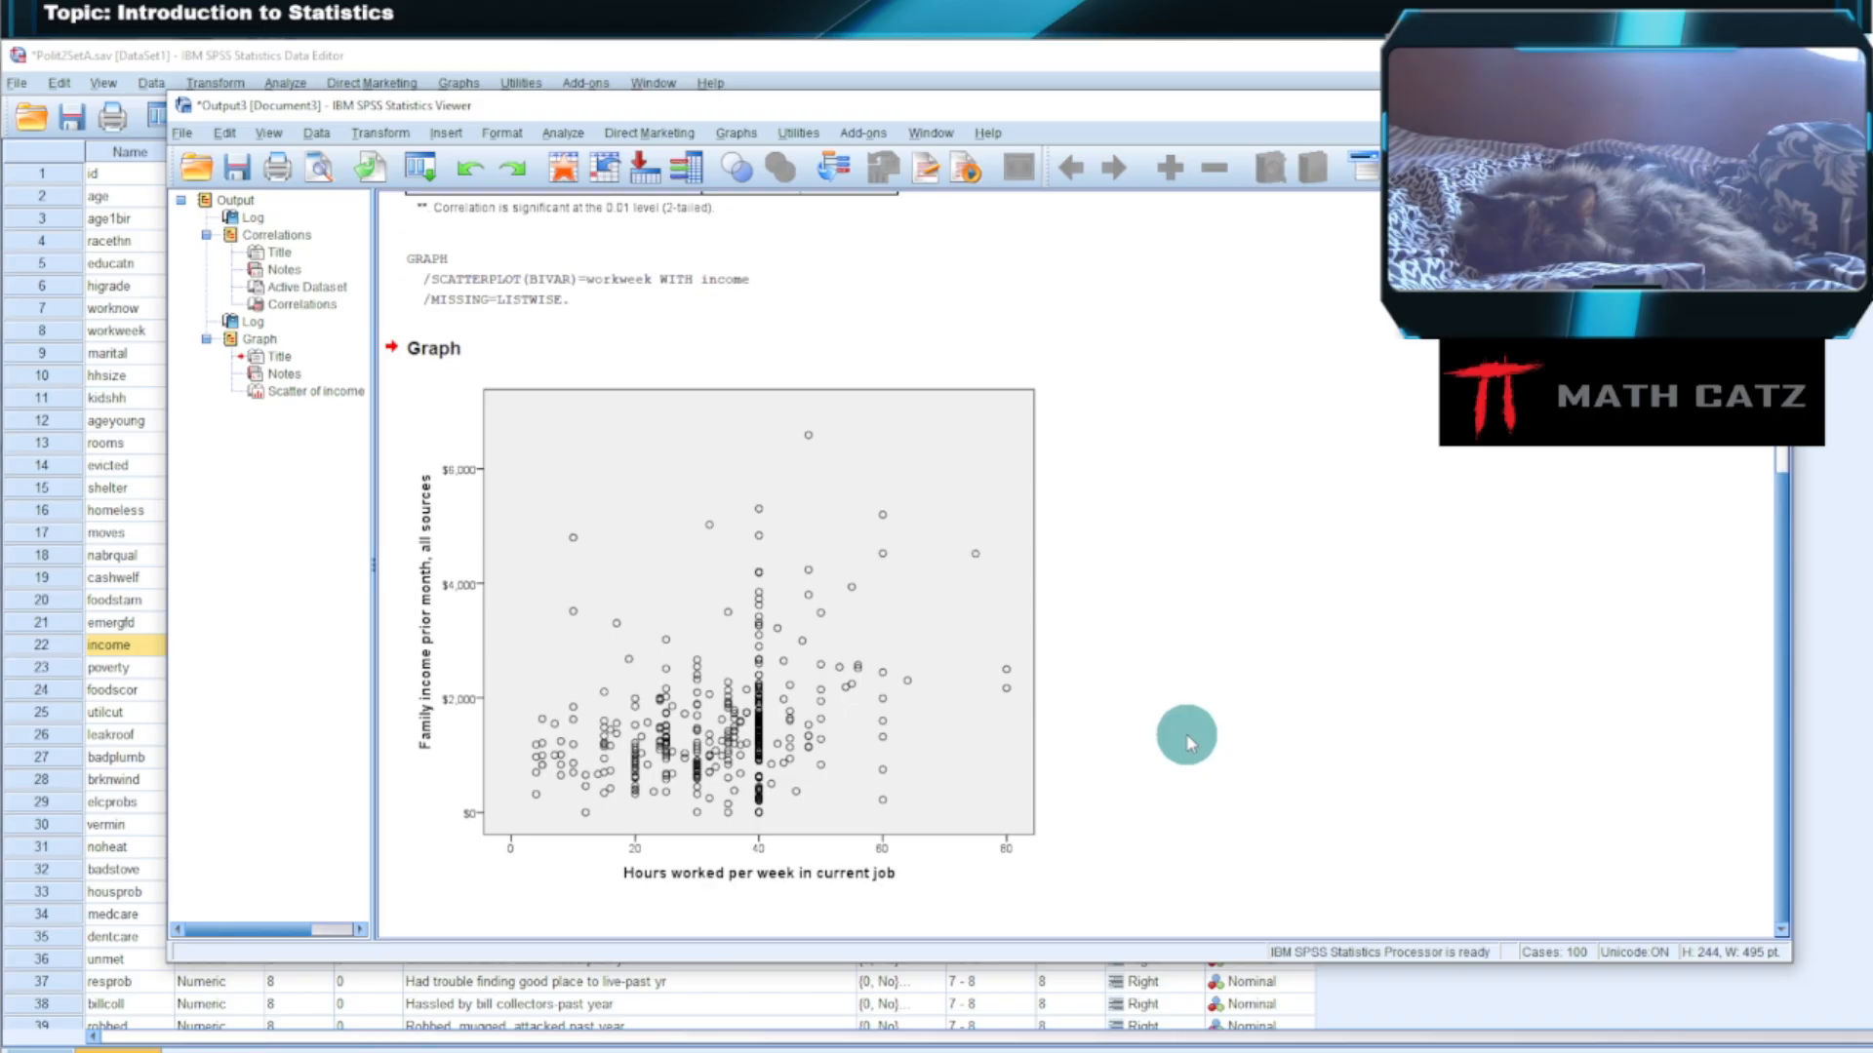
scroll(1180, 720, "up", 5)
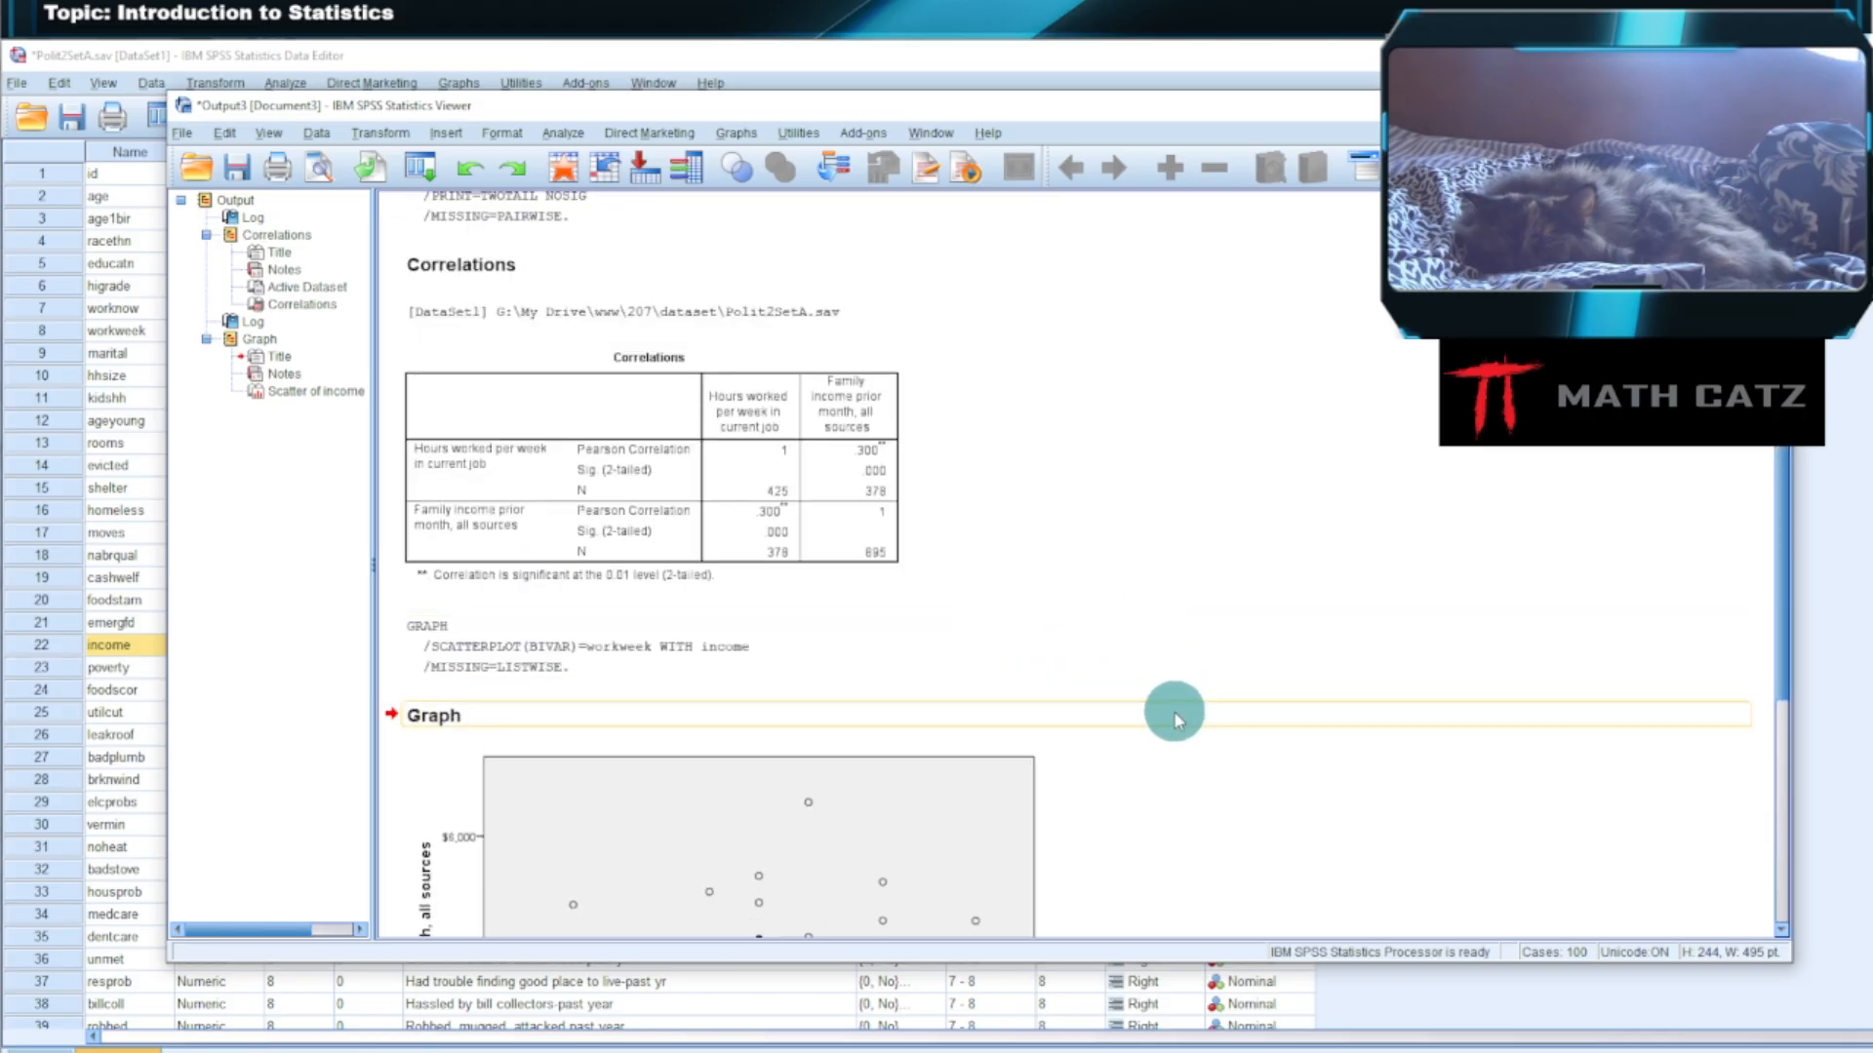
scroll(1175, 718, "down", 3)
scroll(1171, 717, "down", 2)
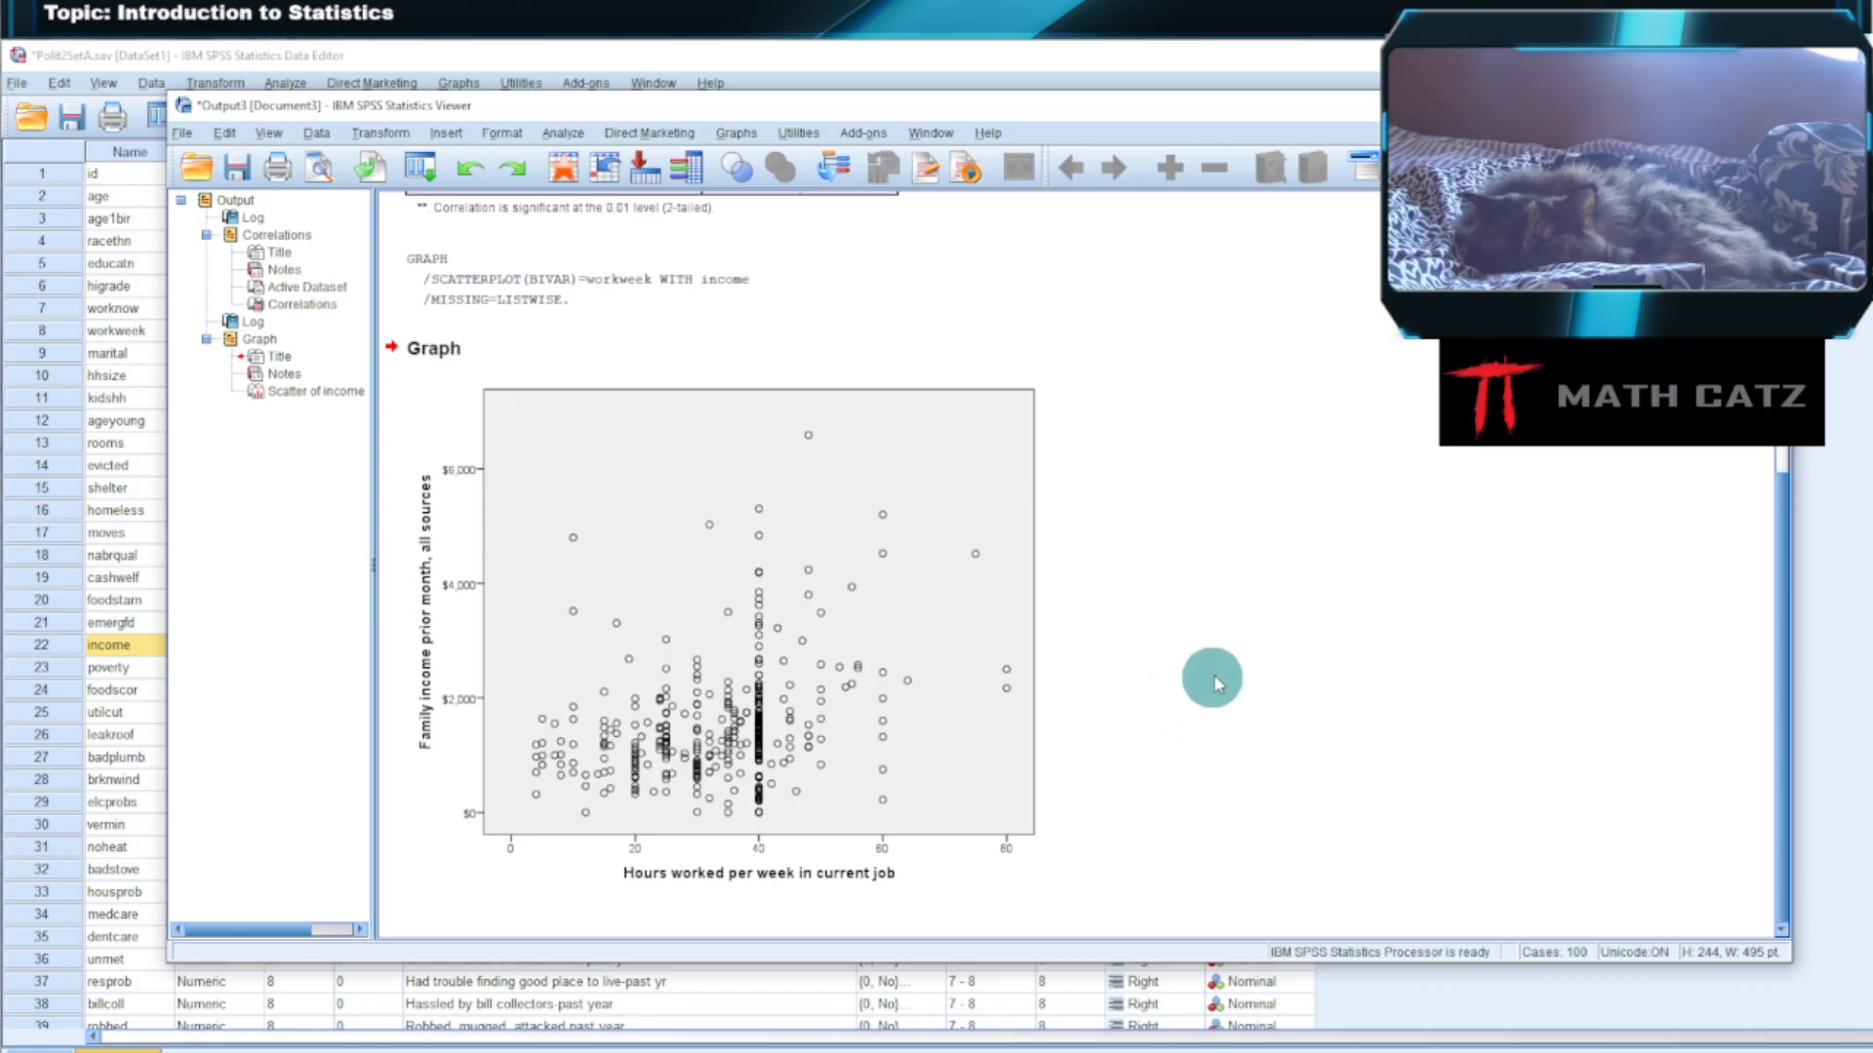